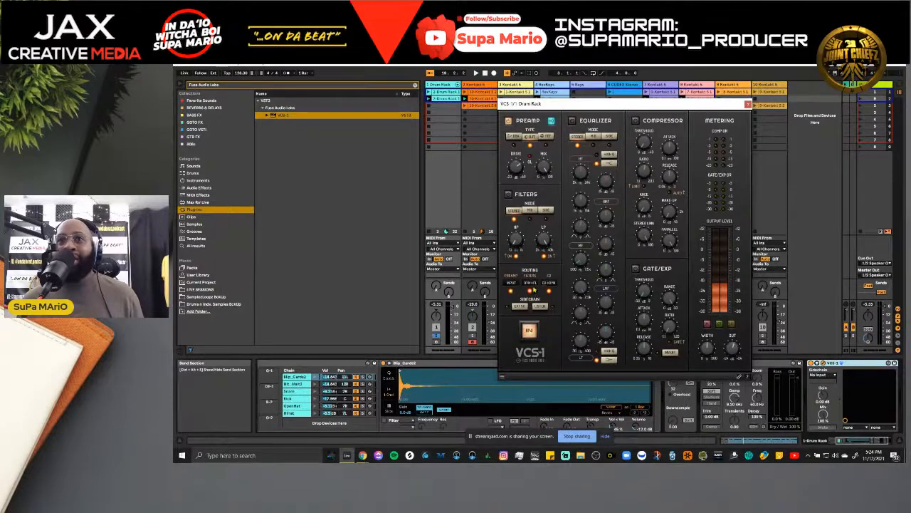
# - Review the routing order options available for the filters section of the VCS-1 plugin
pyautogui.click(533, 284)
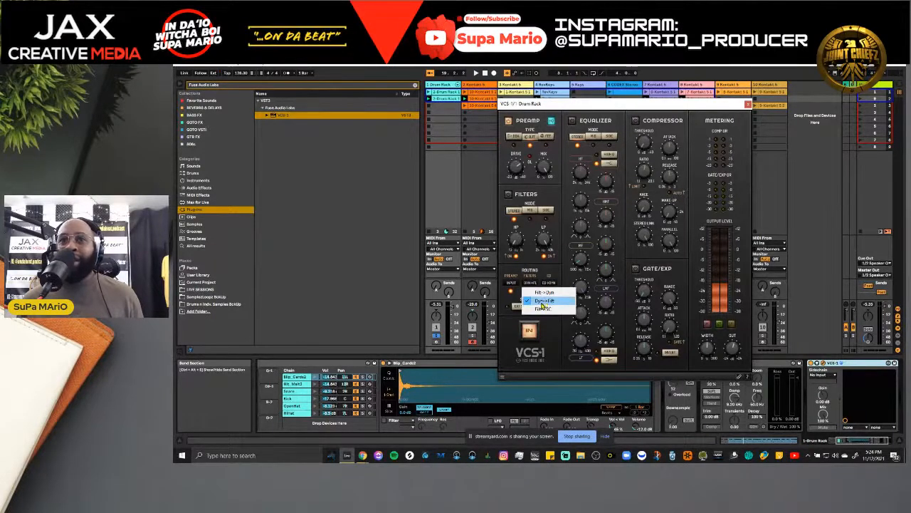
pyautogui.click(547, 291)
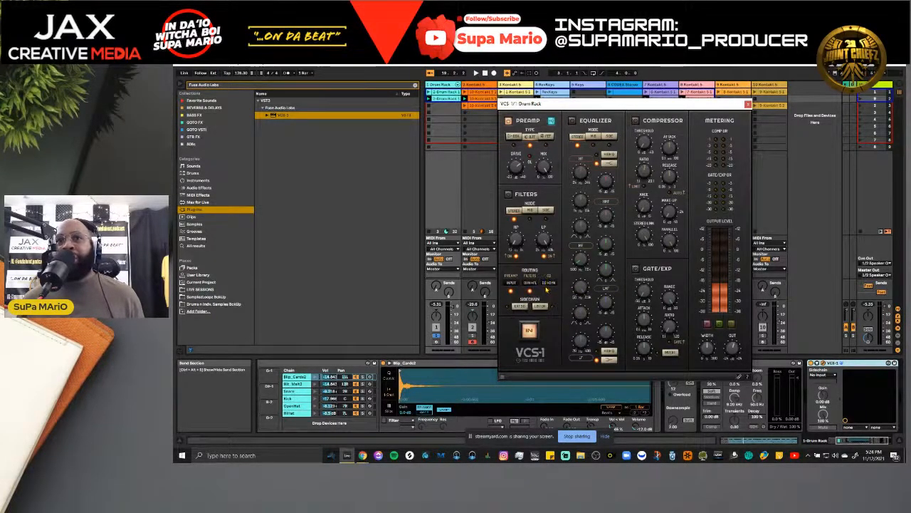
# - Start playback, show the Master track's device chain, and reposition the VCS-1 window so the master meter stays visible
pyautogui.press('space')
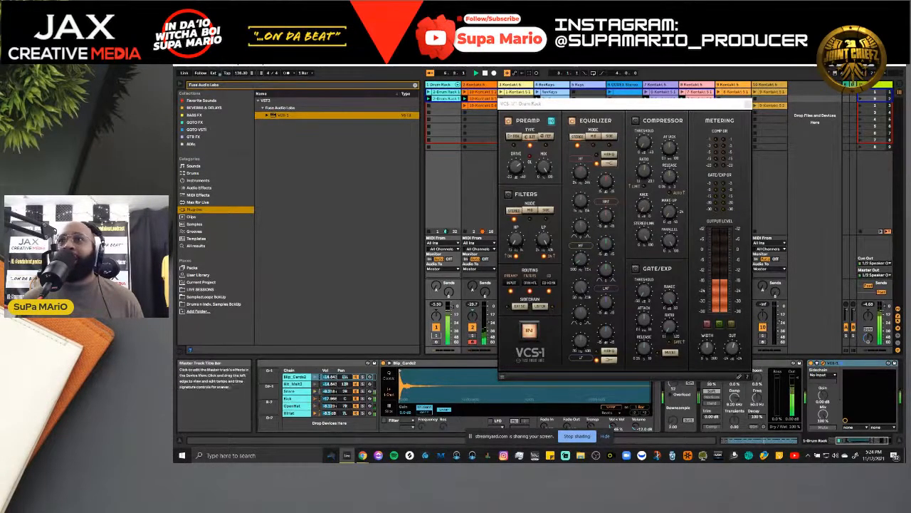
pyautogui.click(875, 85)
pyautogui.moveTo(555, 112); pyautogui.dragTo(488, 114)
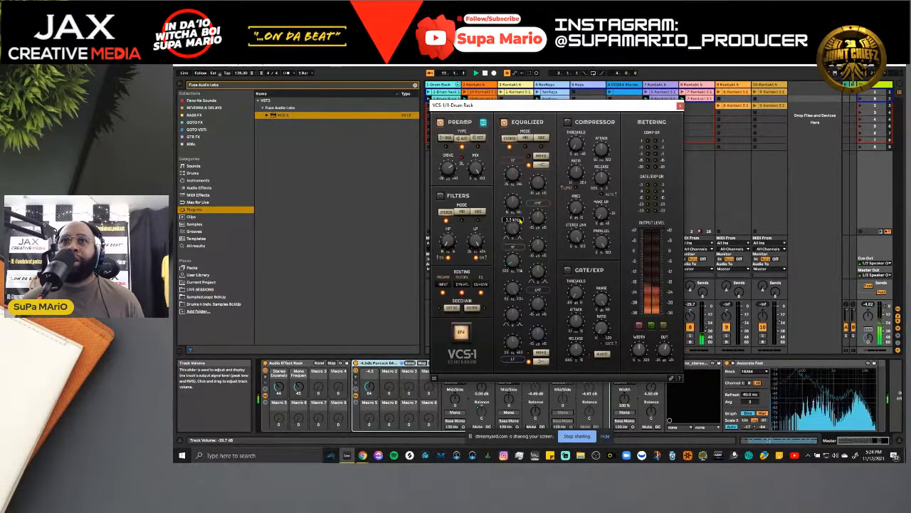
# - Boost the HMF band's gain in the VCS-1 equalizer and fine-tune it while the beat plays
pyautogui.moveTo(540, 220); pyautogui.dragTo(539, 193)
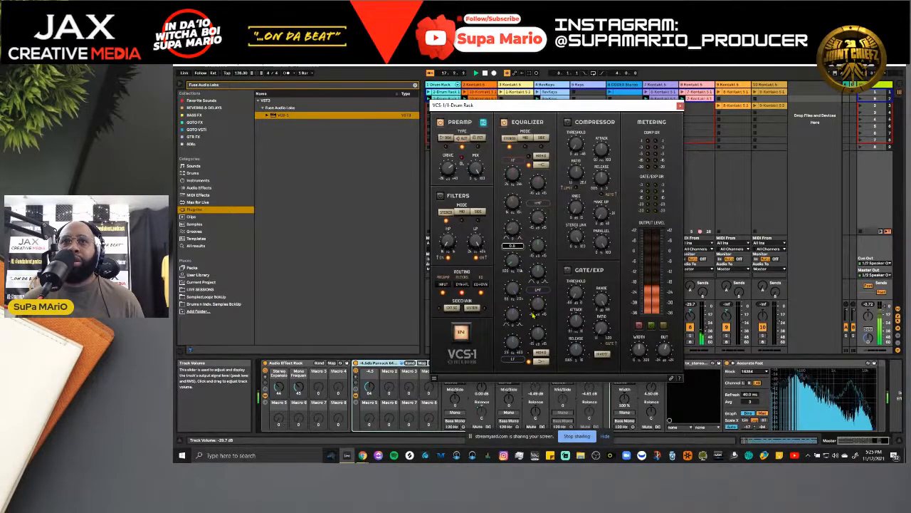
pyautogui.moveTo(543, 219)
pyautogui.mouseDown()
pyautogui.moveTo(545, 253)
pyautogui.moveTo(541, 215)
pyautogui.mouseUp()
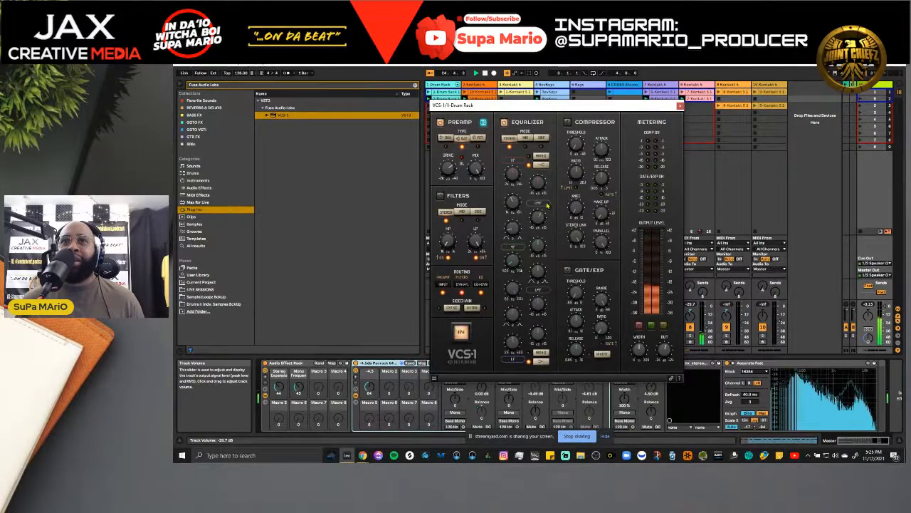
pyautogui.moveTo(541, 218); pyautogui.dragTo(541, 220)
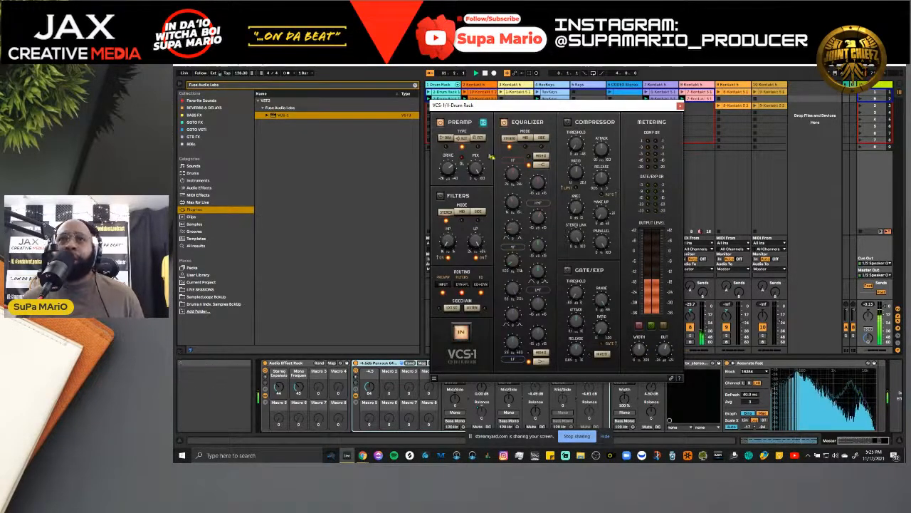
# - Adjust the HF band's gain in the VCS-1 equalizer
pyautogui.moveTo(513, 173)
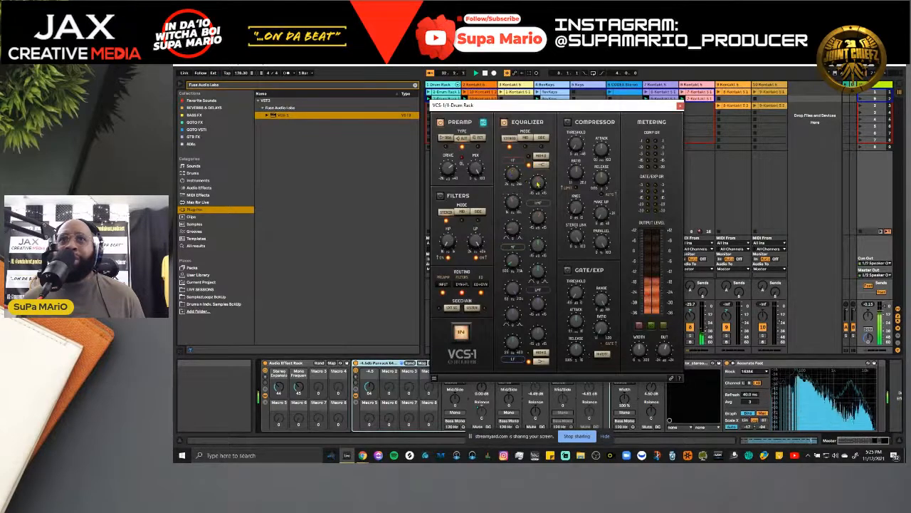
pyautogui.moveTo(539, 184)
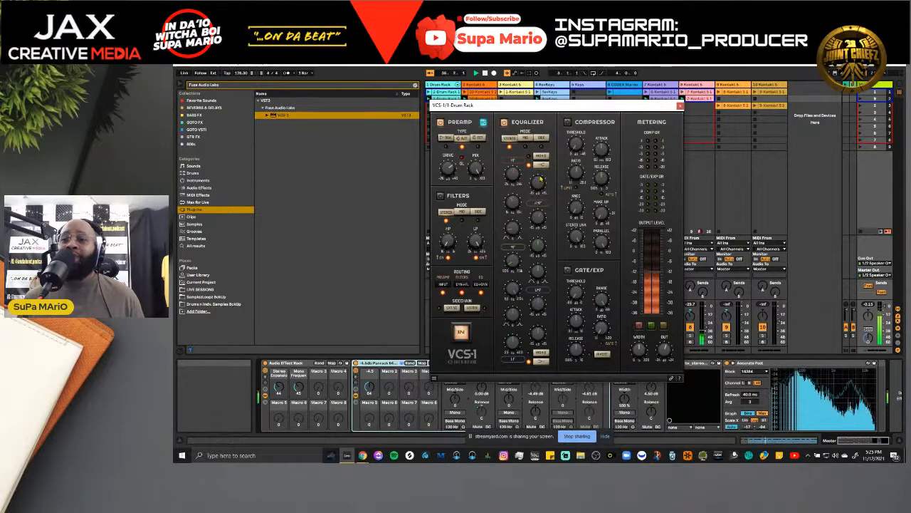
pyautogui.moveTo(542, 188)
pyautogui.mouseDown()
pyautogui.moveTo(547, 208)
pyautogui.moveTo(545, 193)
pyautogui.mouseUp()
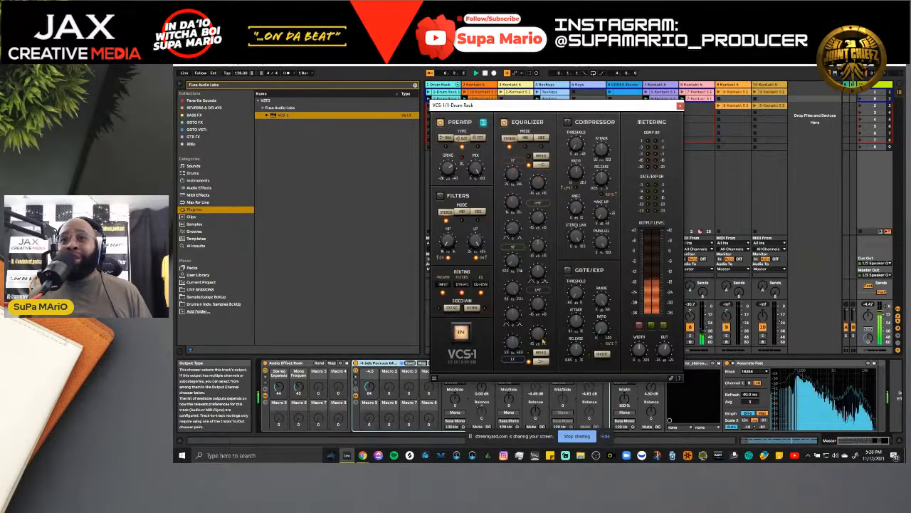
# - Check the low end on the Master track's Spectrum display and adjust the equalizer's LF band to match
pyautogui.click(810, 396)
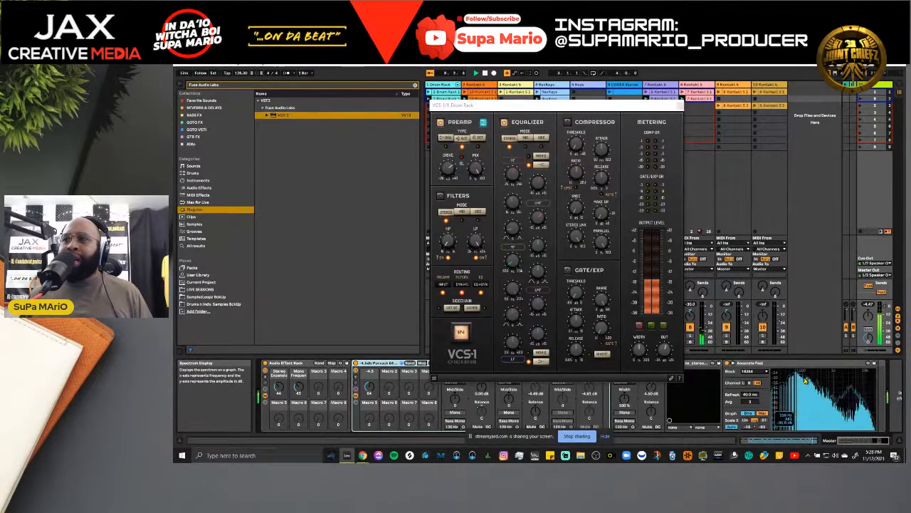
pyautogui.click(517, 345)
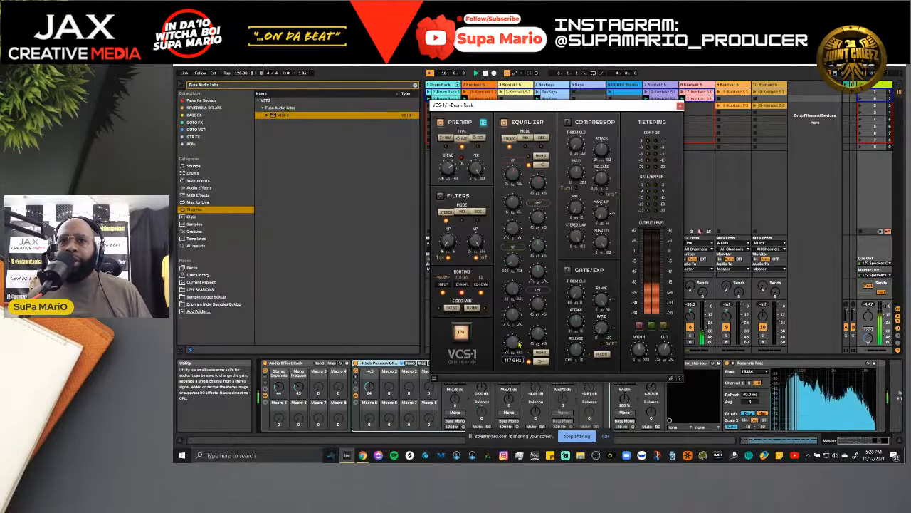
pyautogui.moveTo(518, 345); pyautogui.dragTo(539, 333)
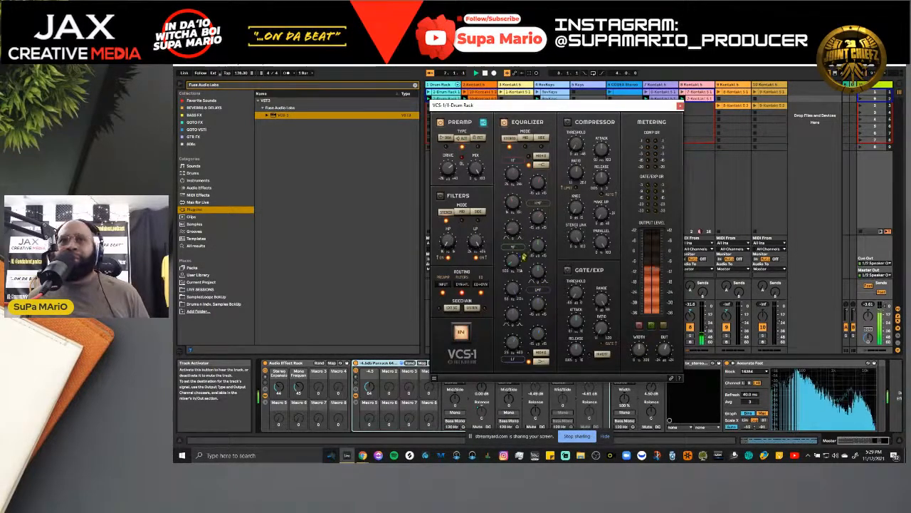
# - Move the VCS-1 window clear of the master devices and tune the equalizer's MF band frequency, gain and bandwidth
pyautogui.moveTo(515, 236)
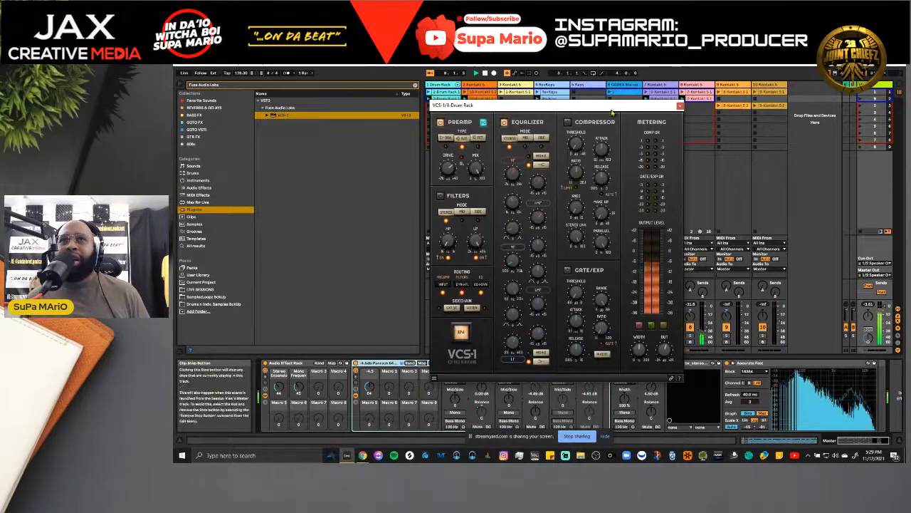
pyautogui.moveTo(612, 106); pyautogui.dragTo(736, 77)
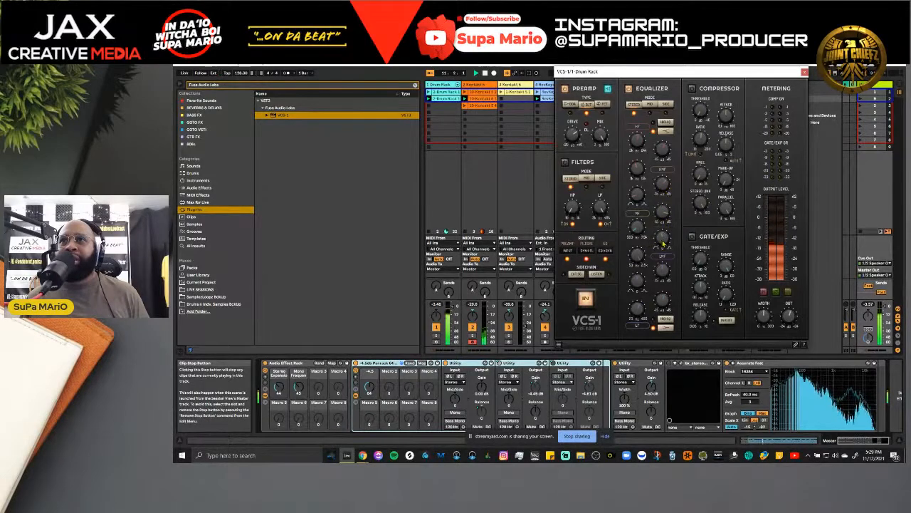
pyautogui.moveTo(668, 249)
pyautogui.moveTo(643, 227)
pyautogui.mouseDown()
pyautogui.moveTo(643, 191)
pyautogui.moveTo(644, 229)
pyautogui.moveTo(646, 216)
pyautogui.mouseUp()
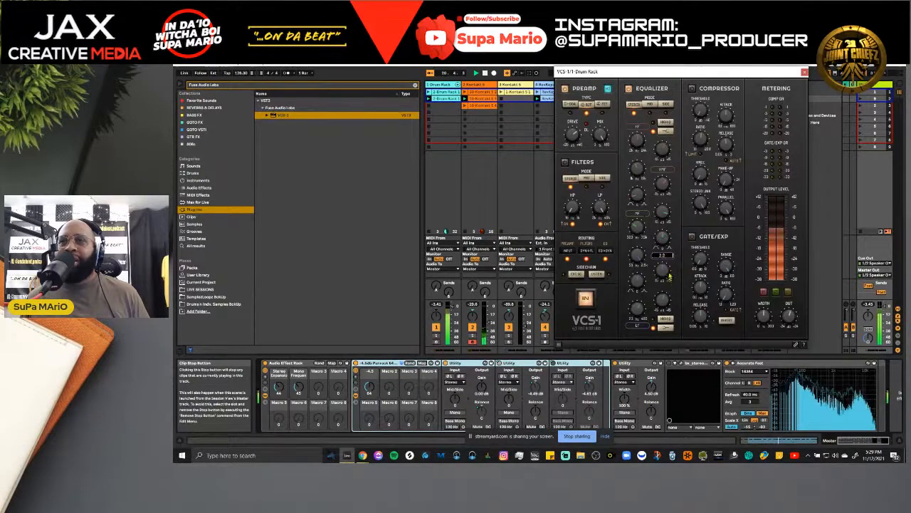
pyautogui.moveTo(669, 276); pyautogui.dragTo(671, 209)
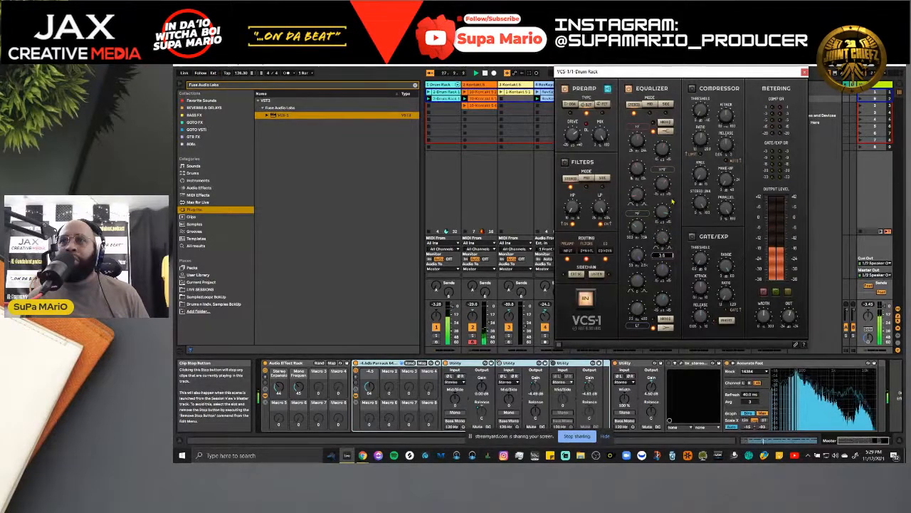
pyautogui.moveTo(643, 230)
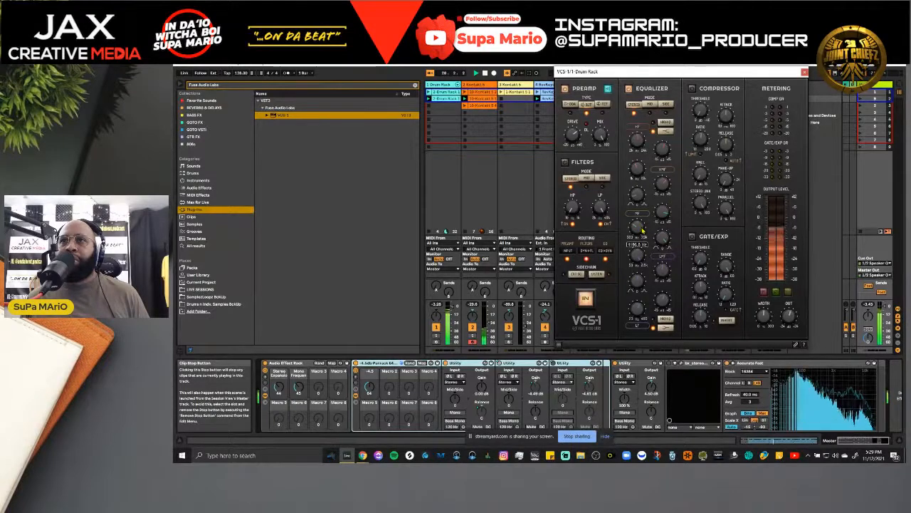
pyautogui.moveTo(642, 231); pyautogui.dragTo(666, 238)
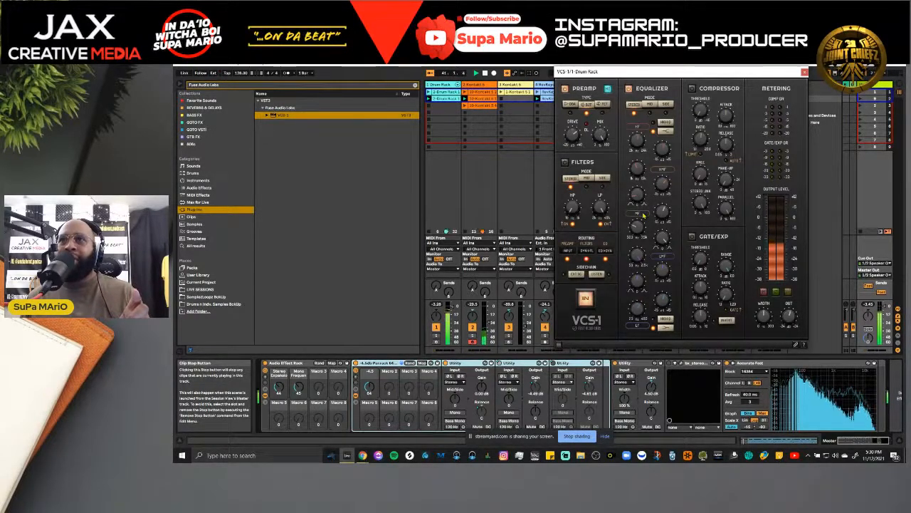
pyautogui.moveTo(663, 216)
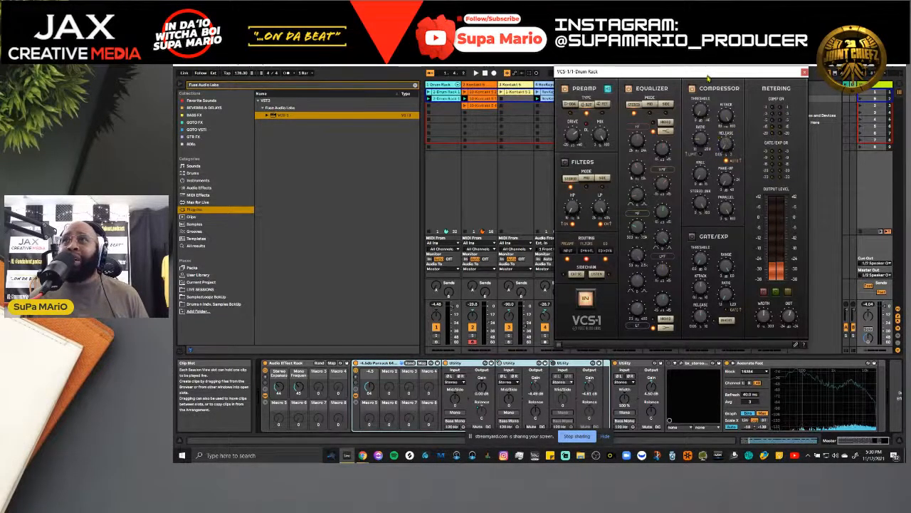
# - Reposition the VCS-1 window and adjust the compressor's threshold until it applies gain reduction to the drums
pyautogui.moveTo(709, 77); pyautogui.dragTo(658, 108)
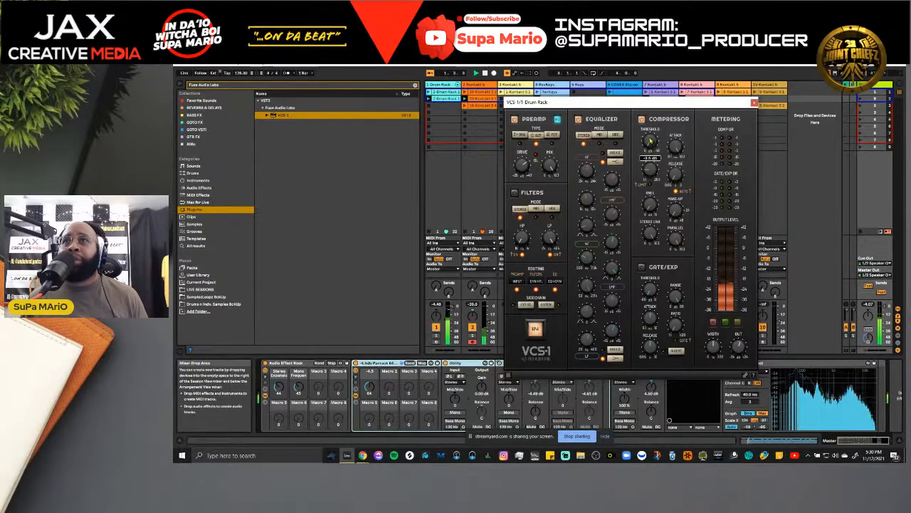
pyautogui.moveTo(650, 136); pyautogui.dragTo(649, 110)
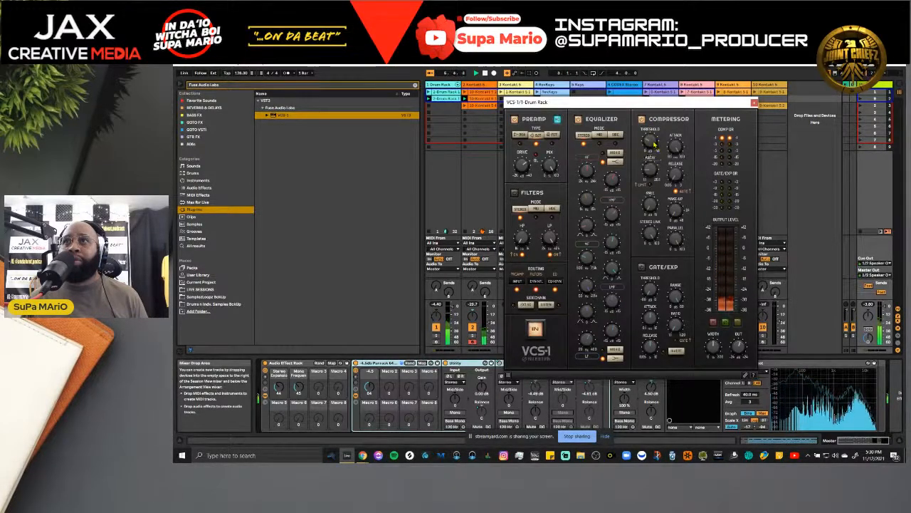
pyautogui.moveTo(655, 146)
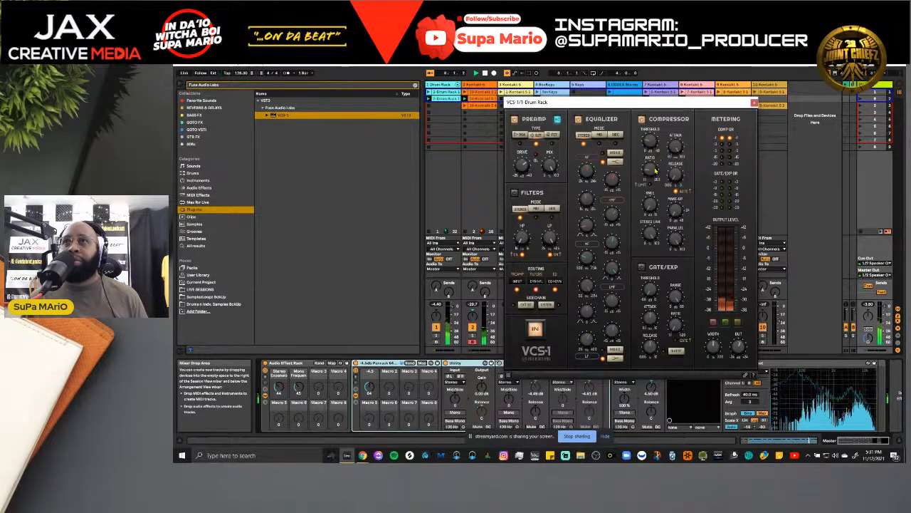
# - Set the compressor's ratio to about 2.7 and adjust its make-up gain
pyautogui.moveTo(658, 171)
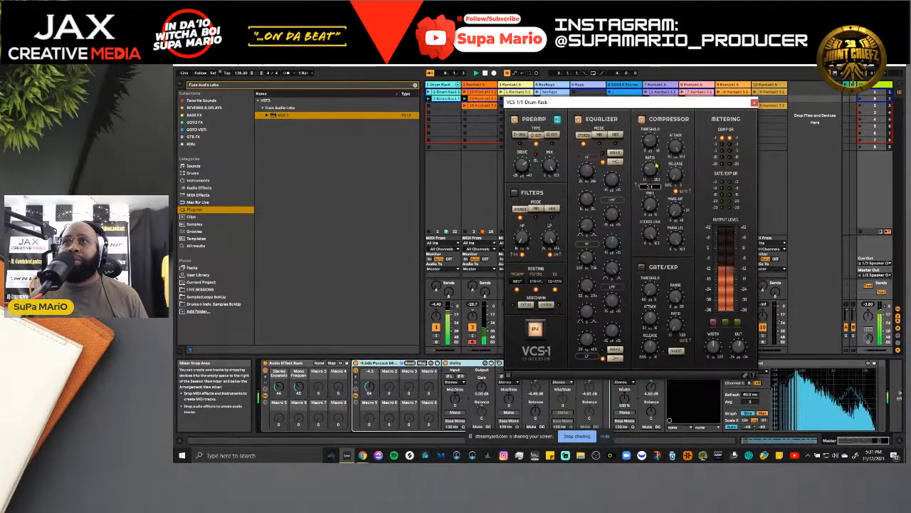
pyautogui.moveTo(657, 165); pyautogui.dragTo(657, 168)
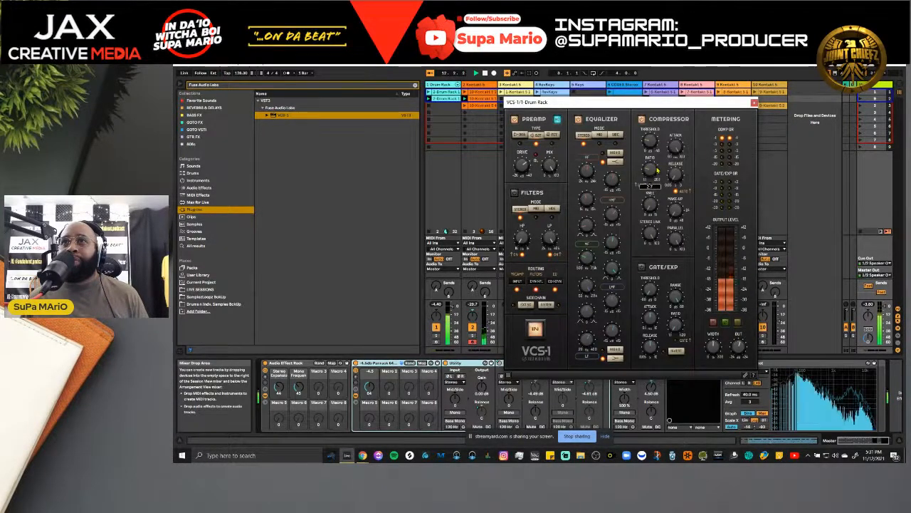
pyautogui.moveTo(678, 207)
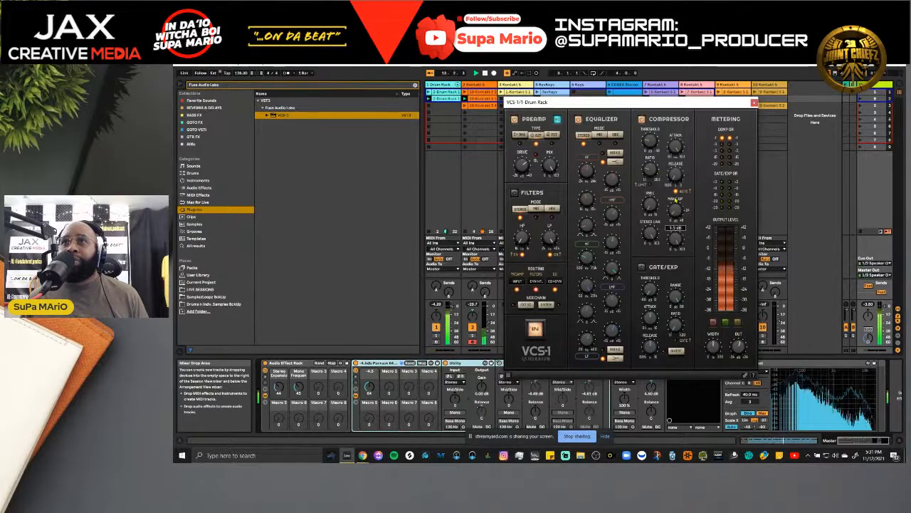
pyautogui.moveTo(674, 199); pyautogui.dragTo(675, 197)
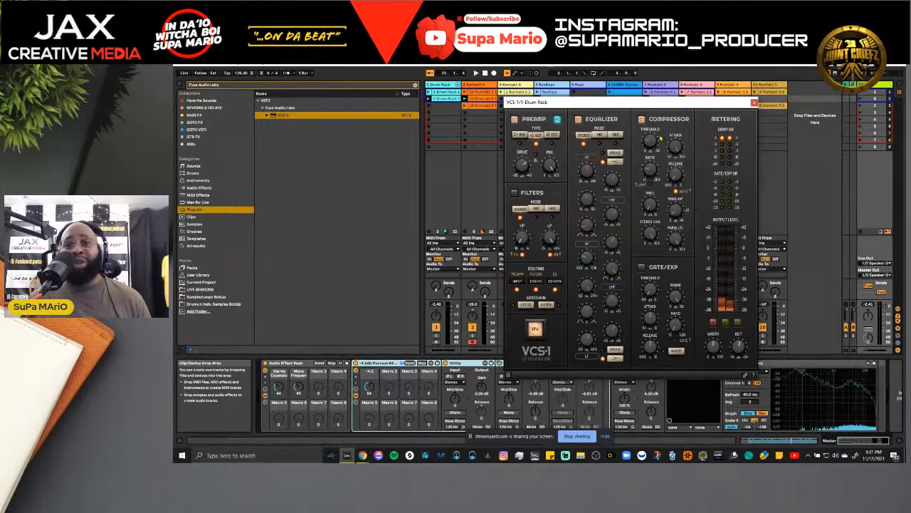
# - Resume playback, move the VCS-1 window off the master meter, and adjust the plugin's stereo width slightly
pyautogui.press('space')
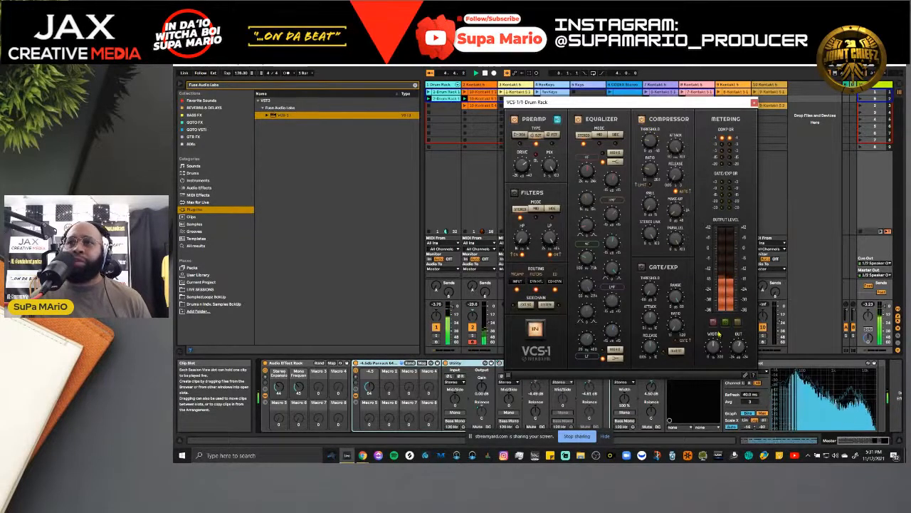
pyautogui.moveTo(680, 102); pyautogui.dragTo(610, 109)
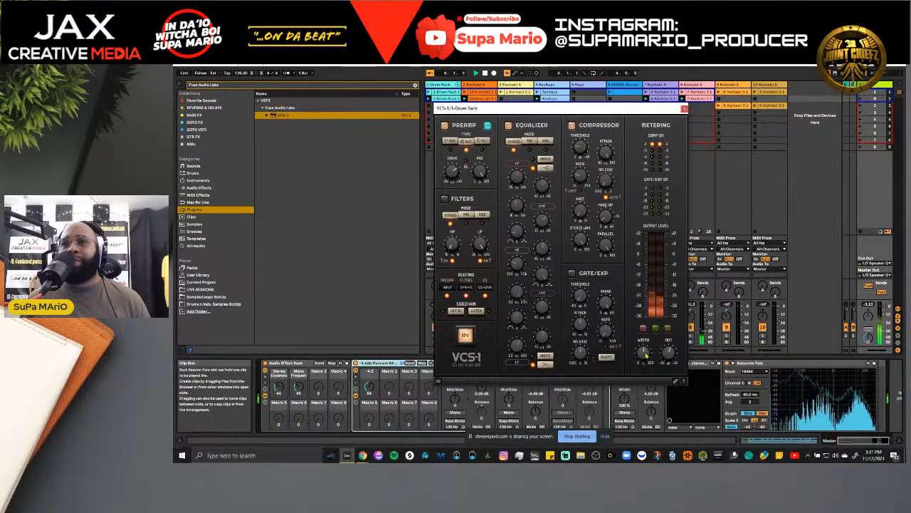
pyautogui.moveTo(646, 354); pyautogui.dragTo(646, 350)
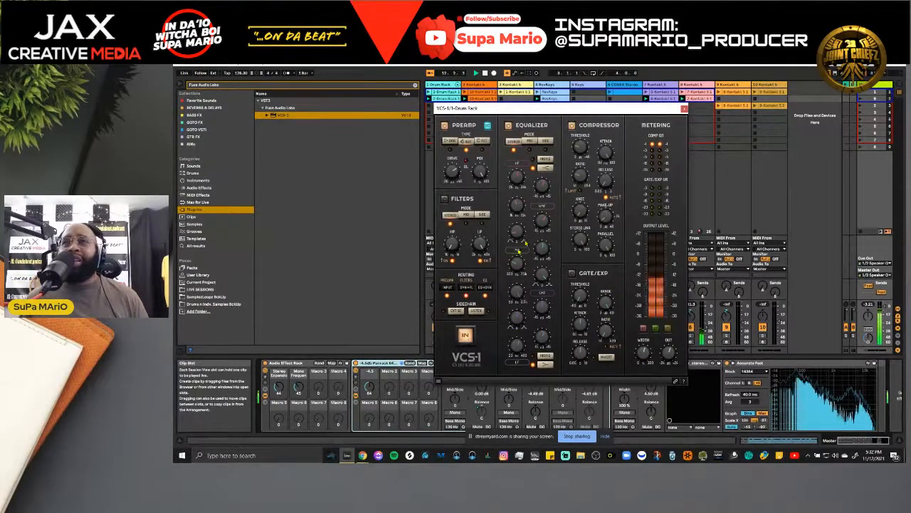
# - Compare the processed and unprocessed drums by switching VCS-1 off and on during playback, leaving it on
pyautogui.moveTo(498, 107); pyautogui.dragTo(550, 128)
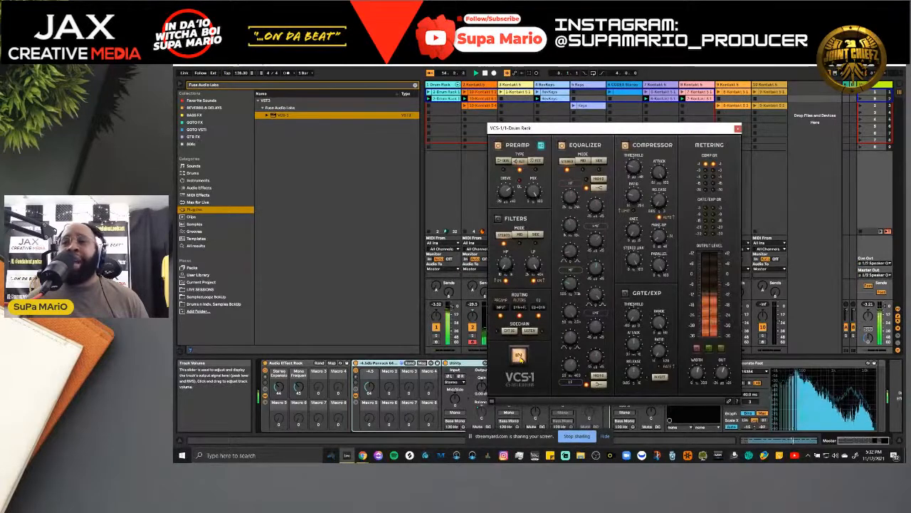
pyautogui.click(520, 357)
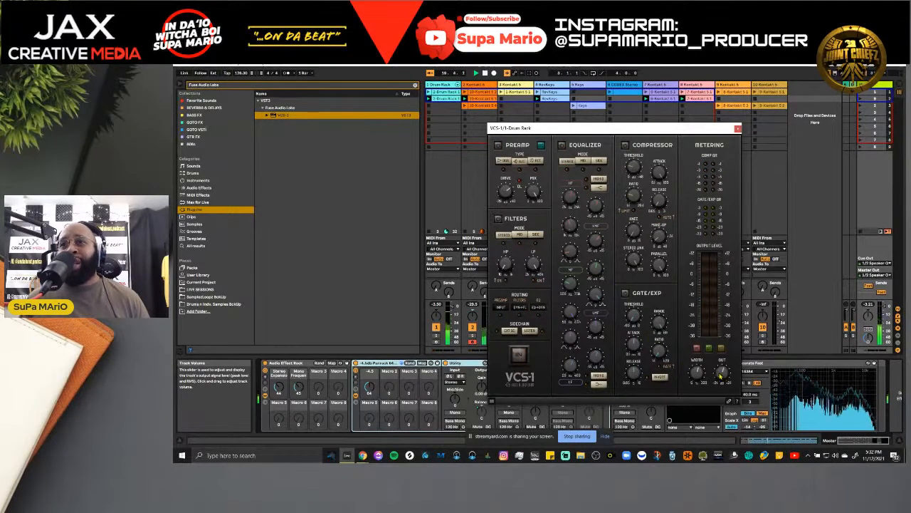
pyautogui.moveTo(721, 374)
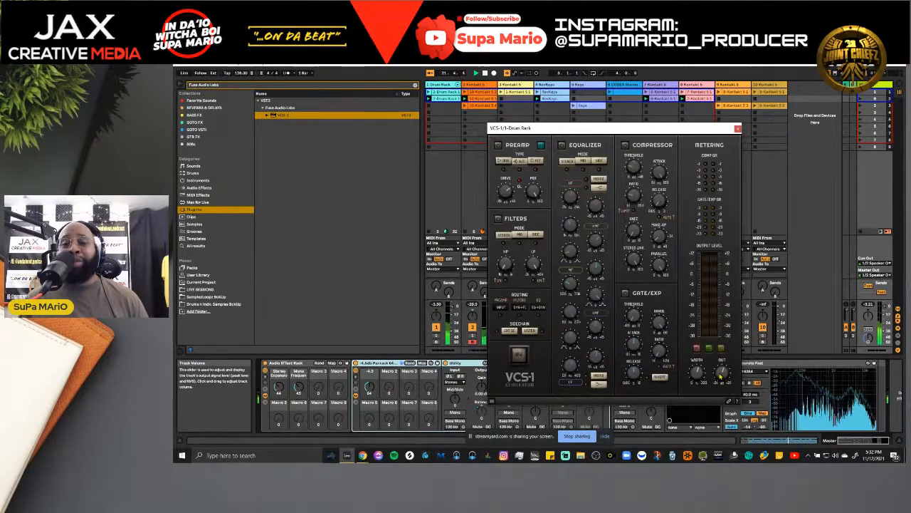
pyautogui.click(522, 356)
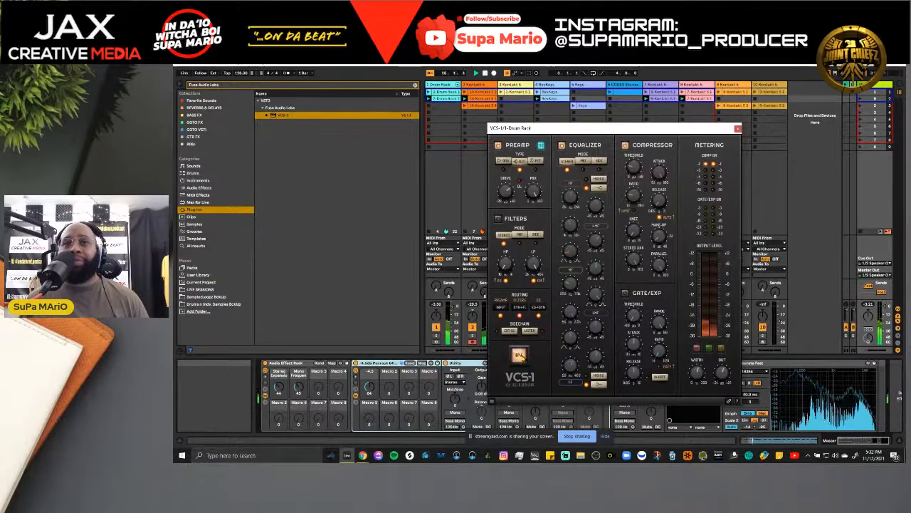
pyautogui.click(522, 357)
pyautogui.click(522, 357)
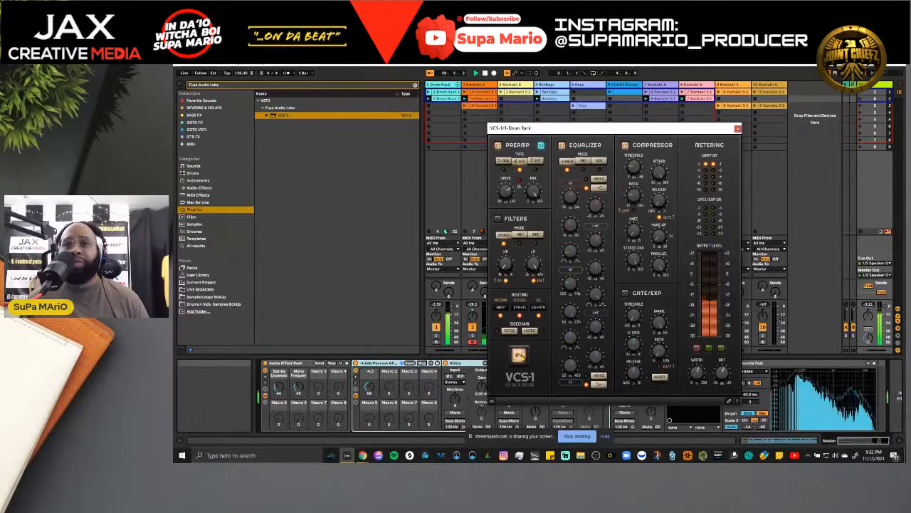
# - Bypass and re-enable VCS-1 on the Drum Rack once more to compare the drums, and close its window
pyautogui.click(522, 356)
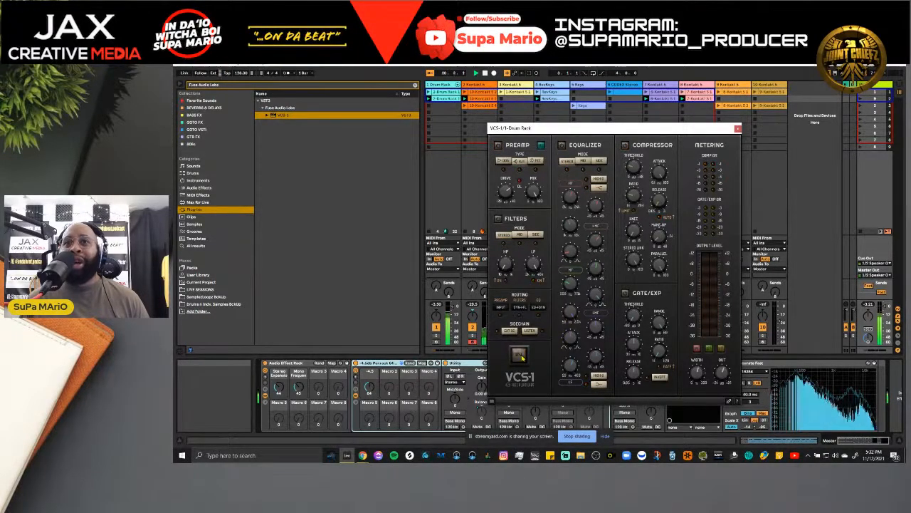
pyautogui.click(521, 356)
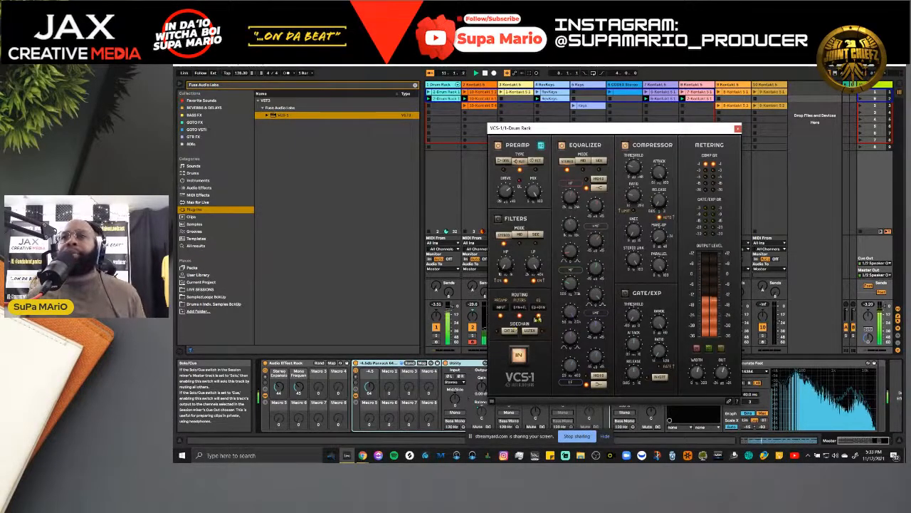
pyautogui.click(738, 128)
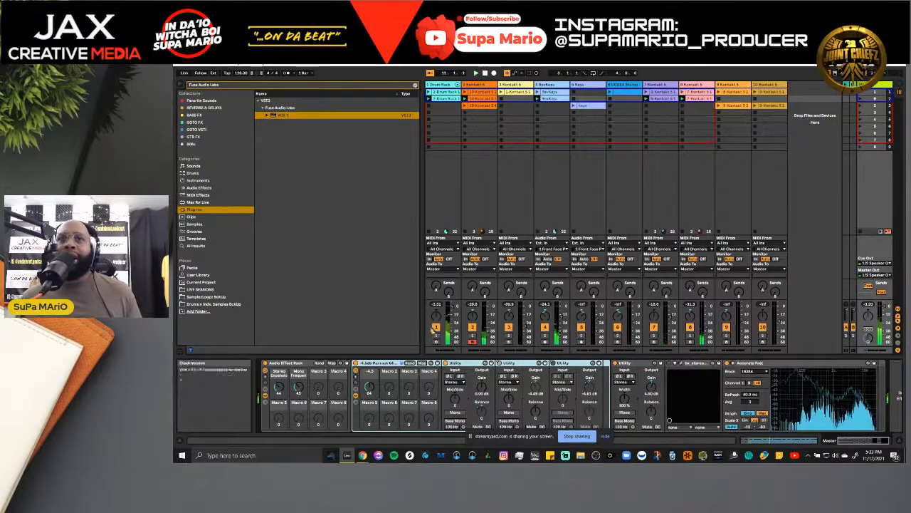
# - Solo Kontakt track 2 and load VCS-1 onto Kontakt tracks 2 and 3
pyautogui.click(472, 335)
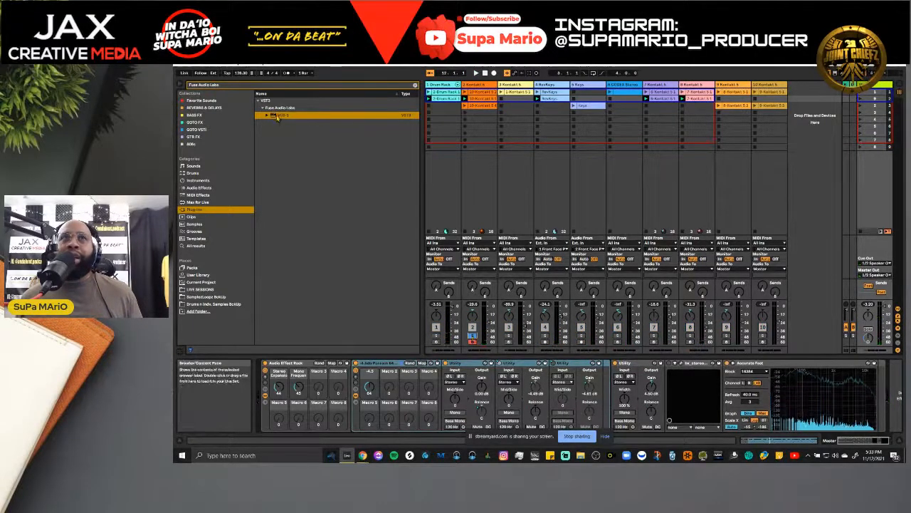
pyautogui.moveTo(278, 118); pyautogui.dragTo(472, 126)
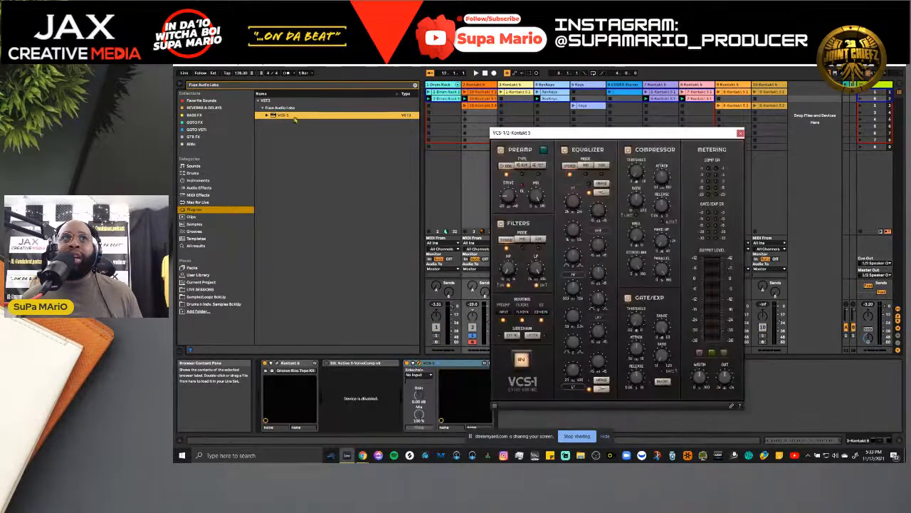
pyautogui.moveTo(294, 119); pyautogui.dragTo(507, 105)
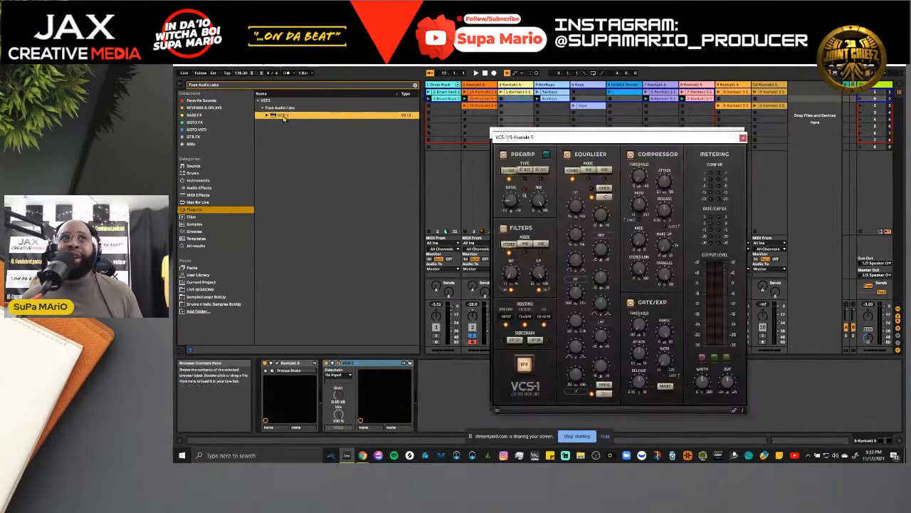
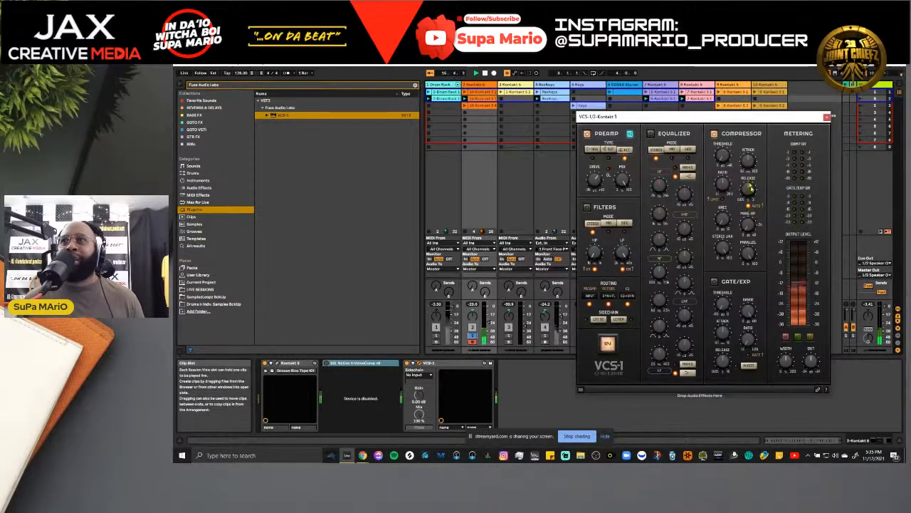
# - Adjust the attack and ratio of the VCS-1 compressor on Kontakt track 2 during playback
pyautogui.moveTo(751, 163)
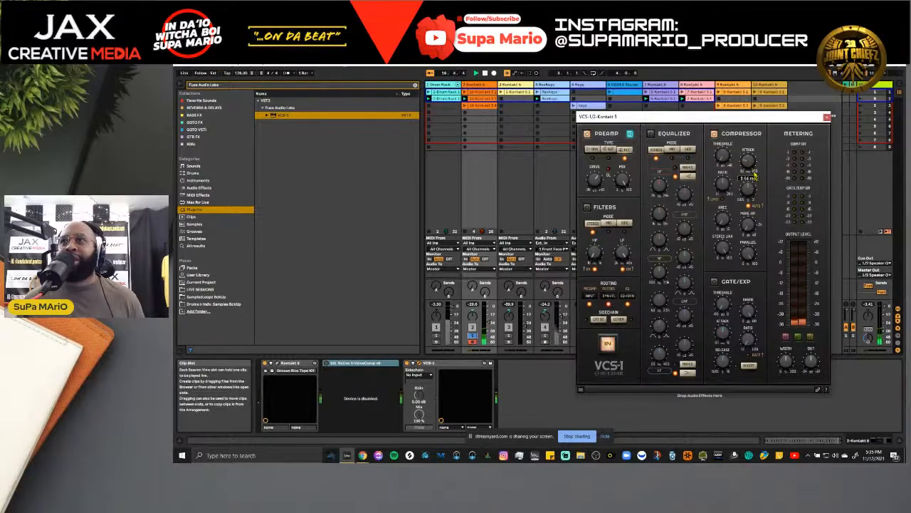
pyautogui.moveTo(755, 174); pyautogui.dragTo(750, 155)
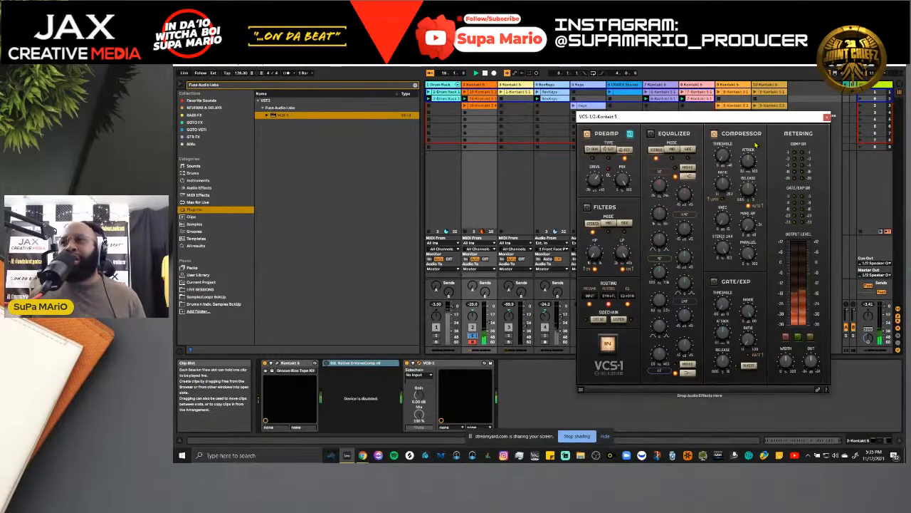
pyautogui.moveTo(755, 176)
pyautogui.moveTo(755, 176); pyautogui.dragTo(762, 217)
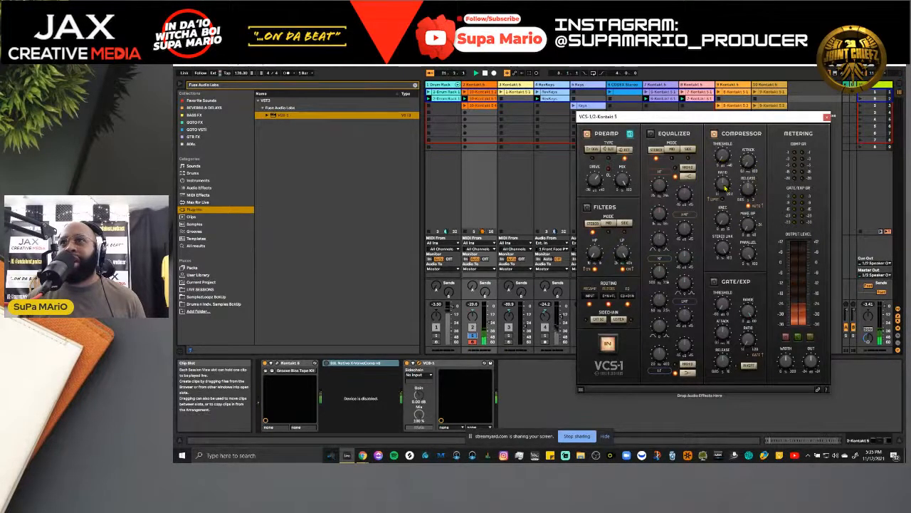
pyautogui.moveTo(726, 186); pyautogui.dragTo(727, 183)
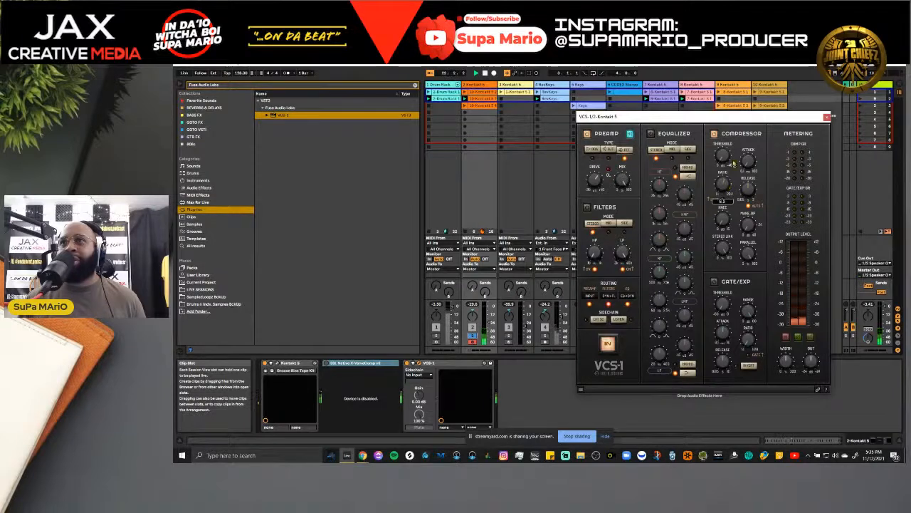
# - Adjust the compressor's threshold until it applies gain reduction to the Kontakt track, fine-tuning the attack along the way
pyautogui.moveTo(725, 155)
pyautogui.moveTo(725, 133)
pyautogui.mouseDown()
pyautogui.moveTo(727, 150)
pyautogui.moveTo(725, 140)
pyautogui.mouseUp()
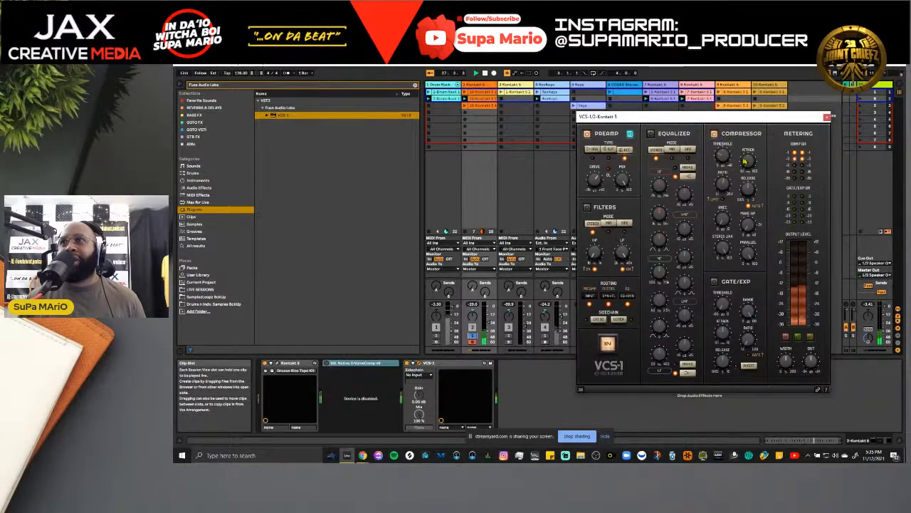
pyautogui.moveTo(746, 149)
pyautogui.mouseDown()
pyautogui.moveTo(730, 73)
pyautogui.moveTo(741, 134)
pyautogui.mouseUp()
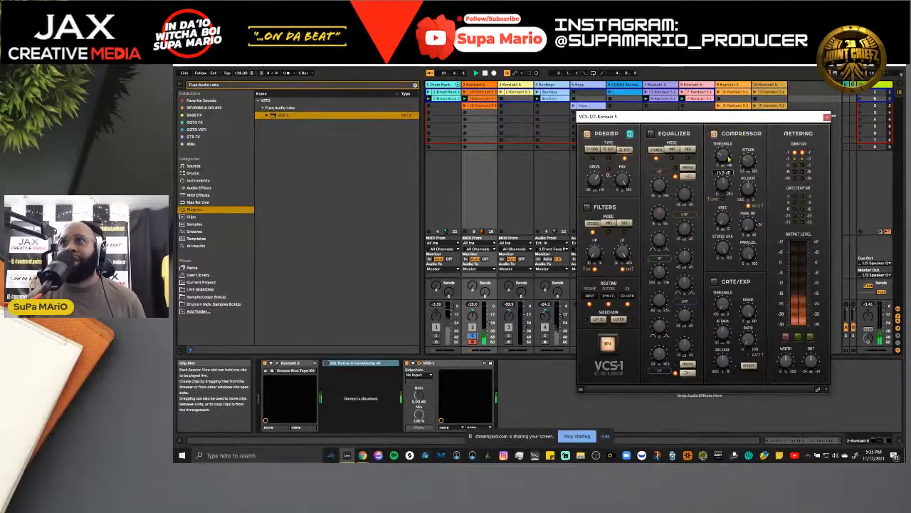
pyautogui.moveTo(729, 154); pyautogui.dragTo(729, 154)
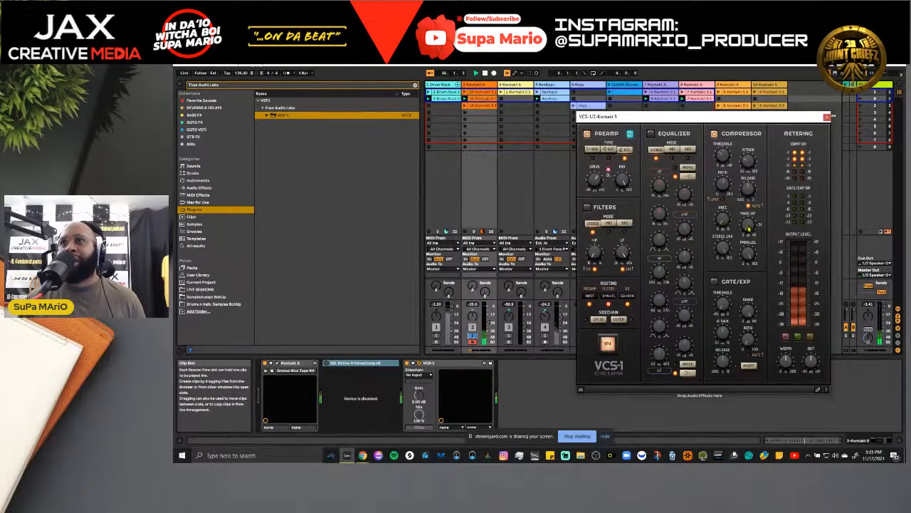
# - Raise the compressor's make-up gain and compare the Kontakt track with the compressor section off and on
pyautogui.moveTo(747, 226); pyautogui.dragTo(746, 212)
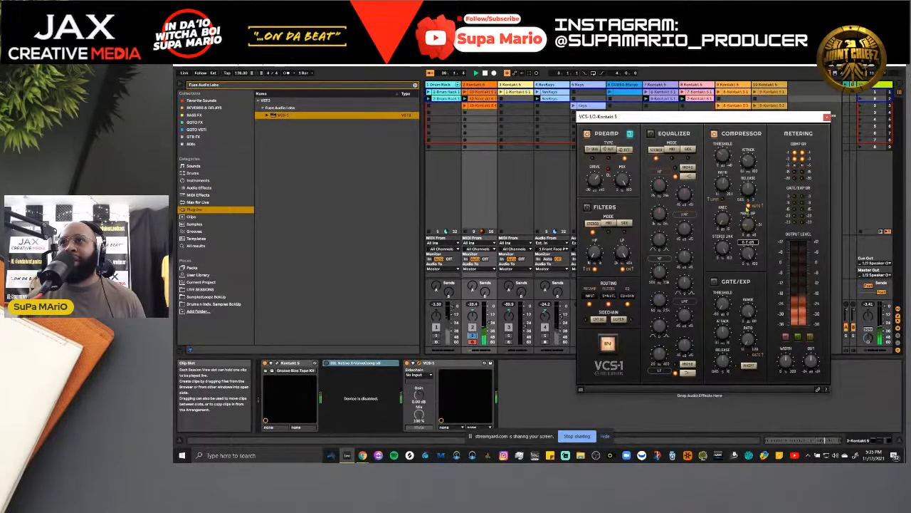
pyautogui.click(714, 135)
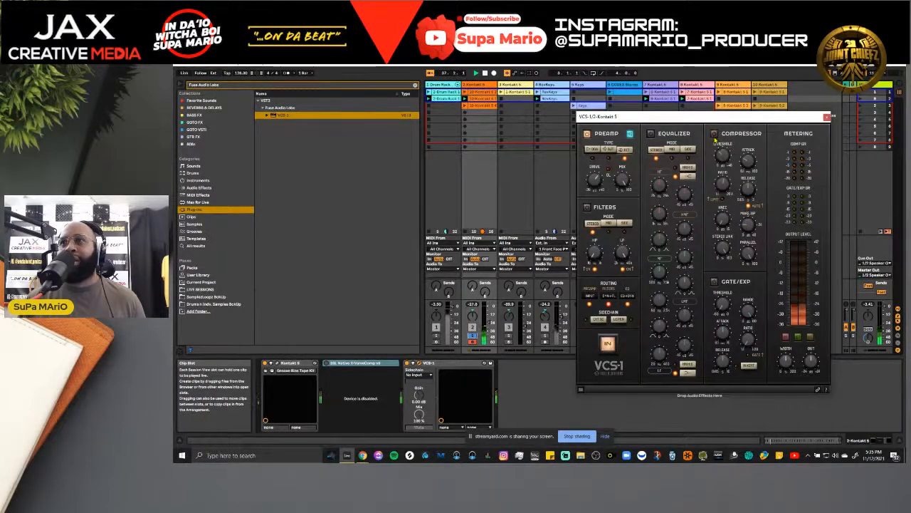
pyautogui.click(714, 134)
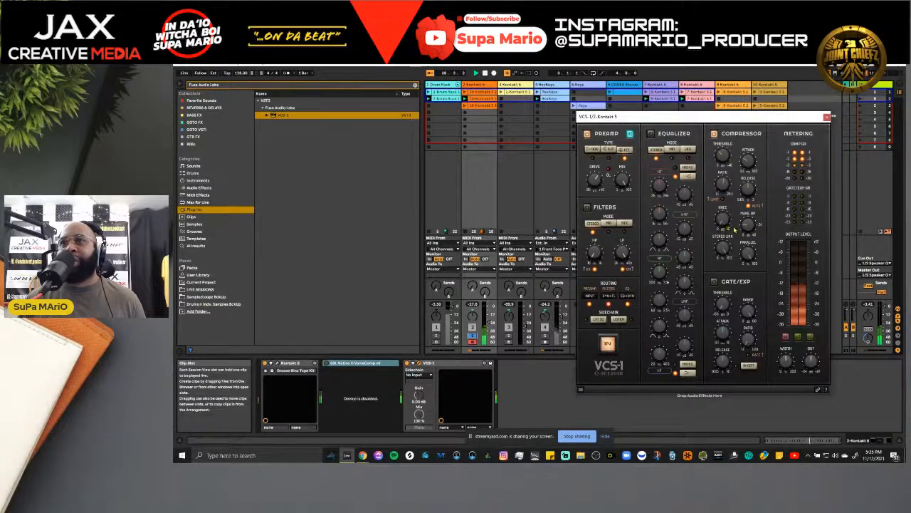
# - Adjust the compressor's knee on the Kontakt track, switching the compressor section off and on to hear the difference
pyautogui.moveTo(726, 227); pyautogui.dragTo(724, 168)
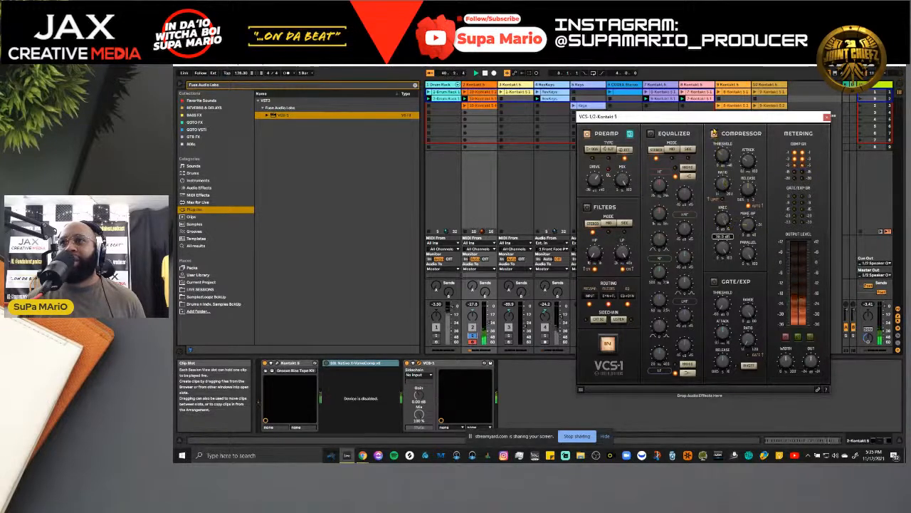
pyautogui.moveTo(714, 132)
pyautogui.mouseDown()
pyautogui.moveTo(741, 231)
pyautogui.moveTo(725, 227)
pyautogui.moveTo(714, 135)
pyautogui.mouseUp()
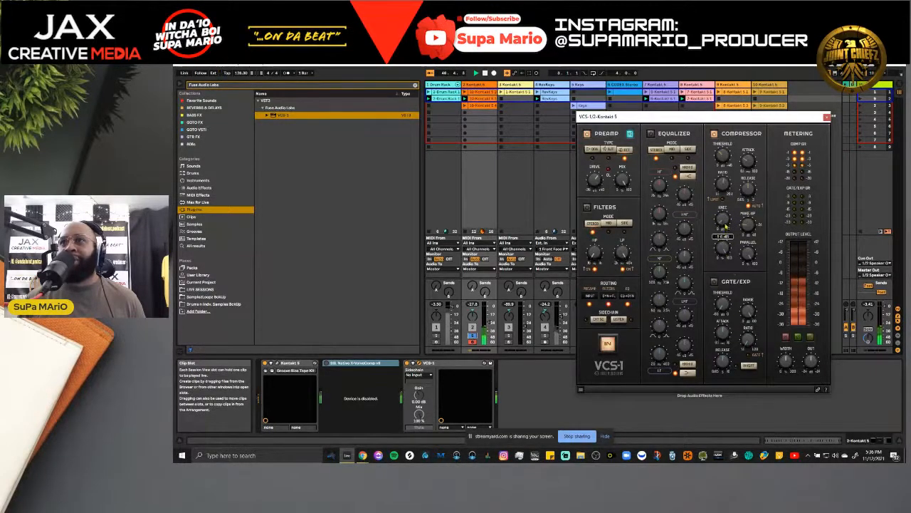
pyautogui.moveTo(724, 219); pyautogui.dragTo(724, 181)
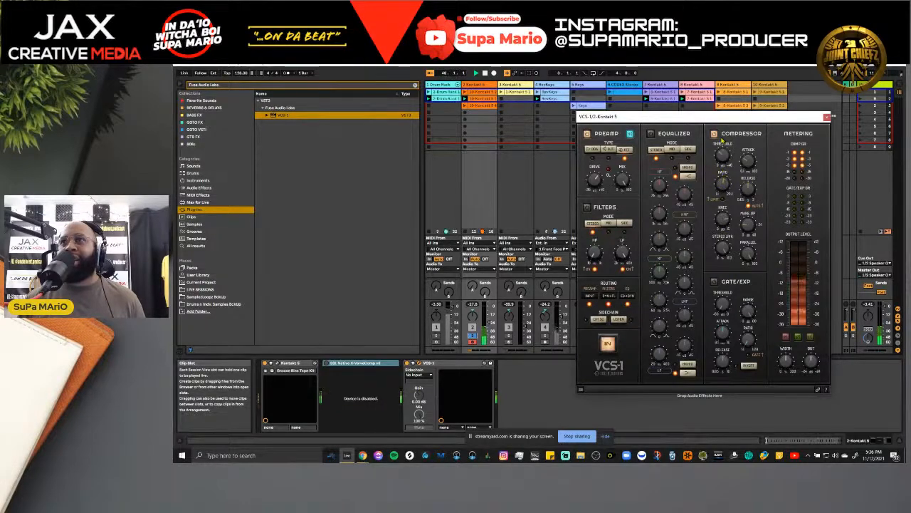
pyautogui.click(714, 134)
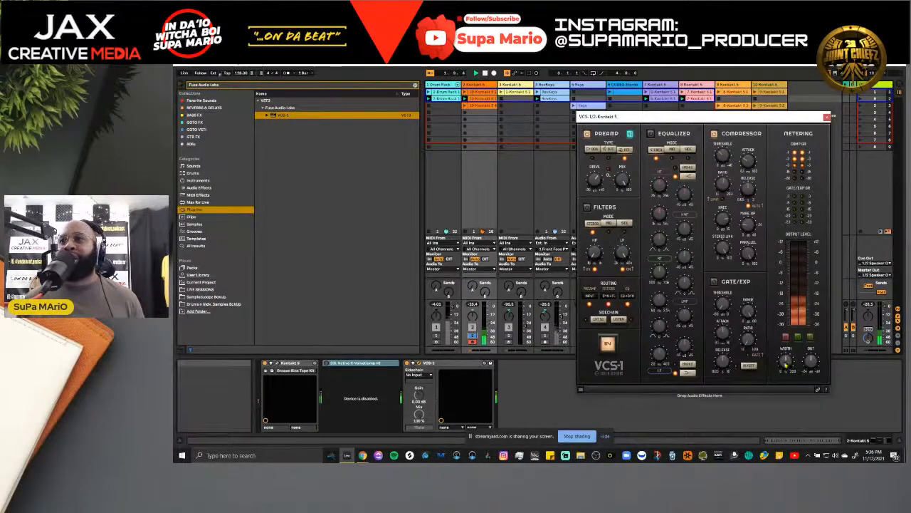
# - Adjust VCS-1's stereo width on Kontakt track 2, unsoloing the track to set it against the full mix
pyautogui.moveTo(787, 368); pyautogui.dragTo(787, 363)
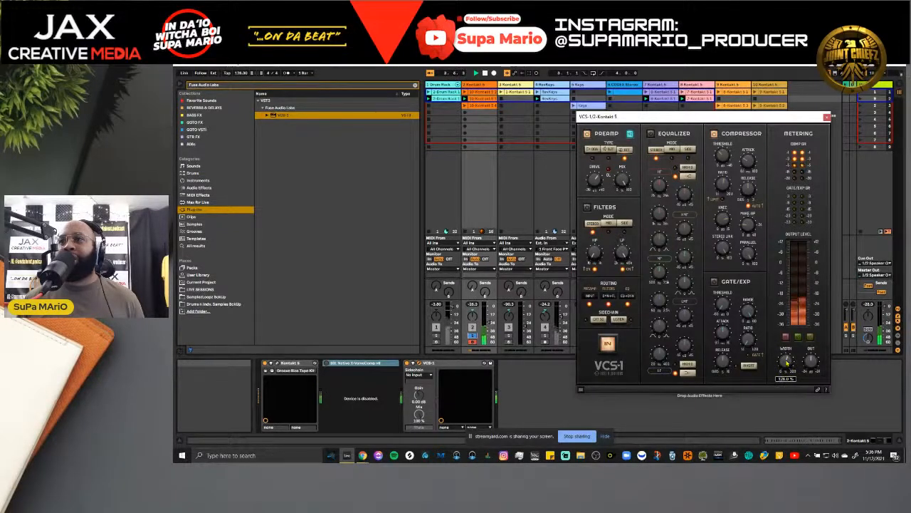
pyautogui.click(473, 335)
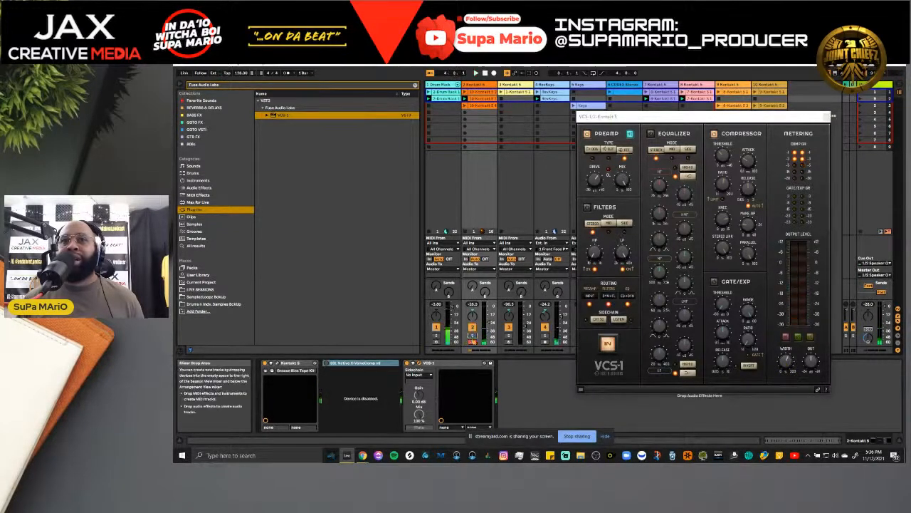
pyautogui.click(787, 363)
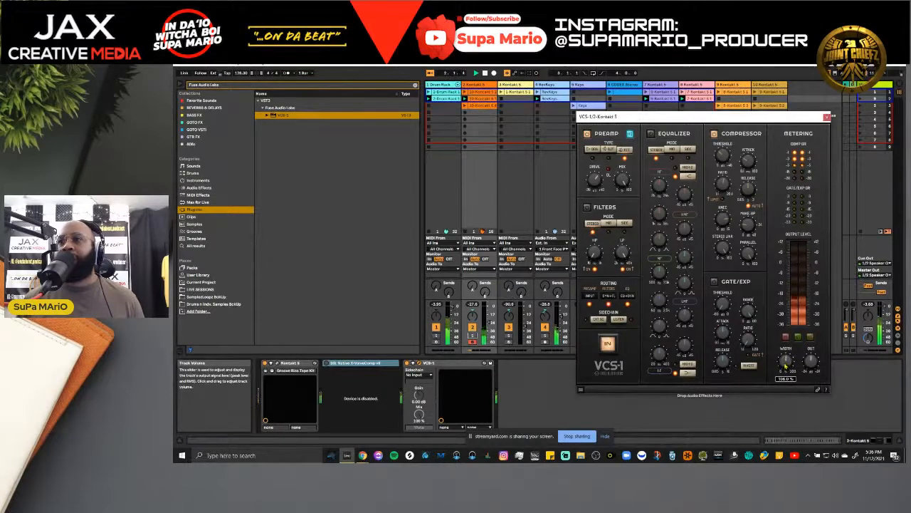
pyautogui.moveTo(785, 360); pyautogui.dragTo(785, 359)
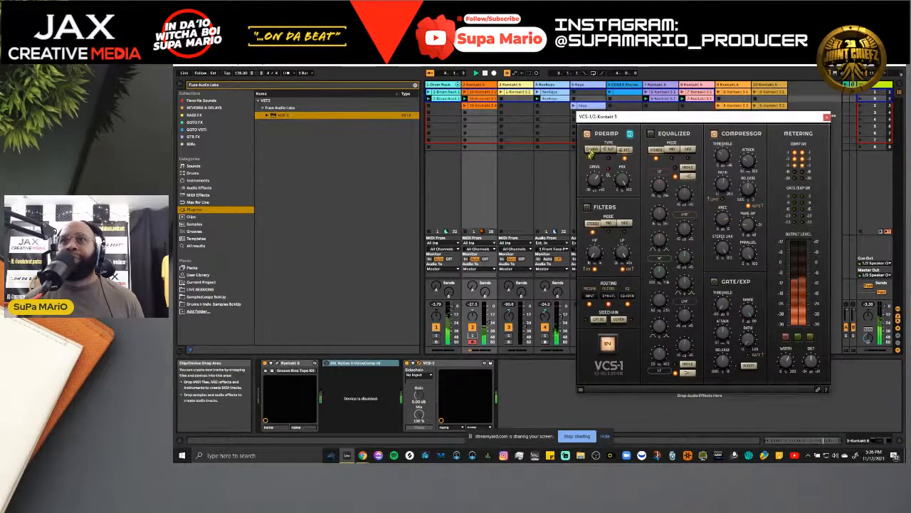
# - Compare the full mix with the Kontakt track's VCS-1 switched off and on, leaving it on
pyautogui.click(608, 344)
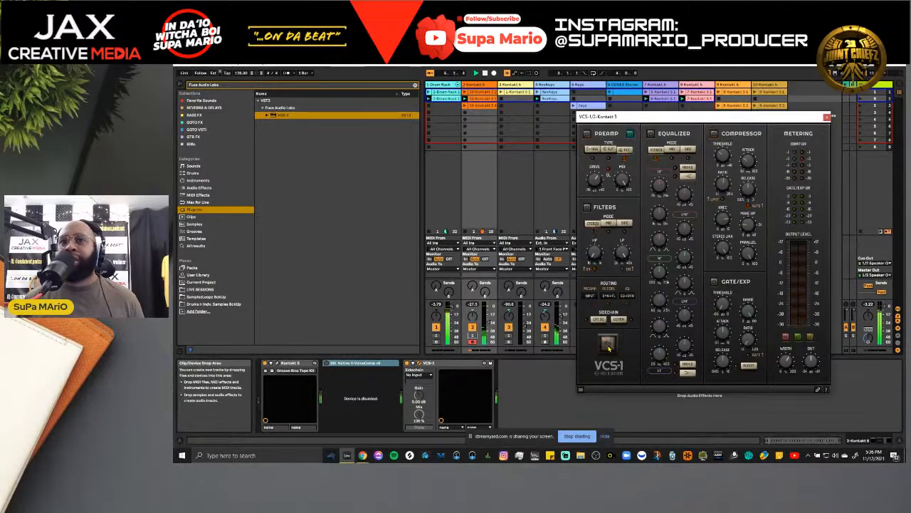
pyautogui.click(608, 345)
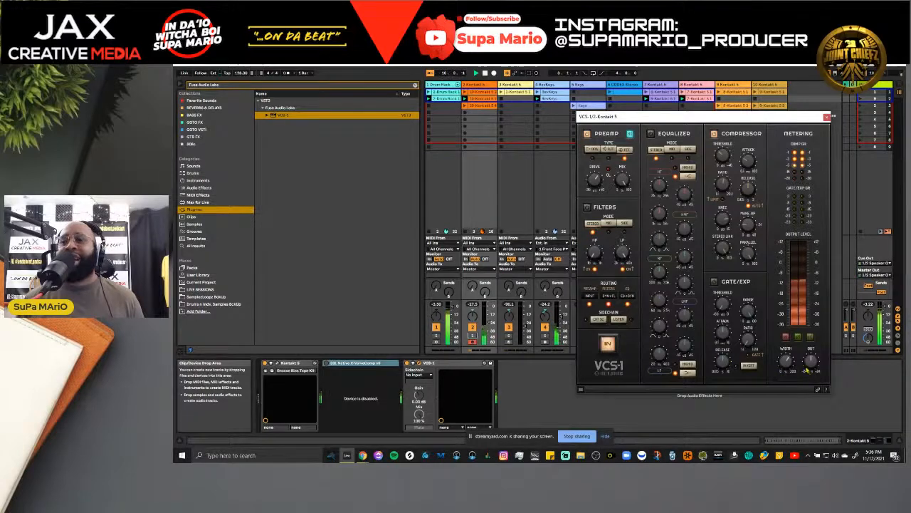
pyautogui.moveTo(725, 309)
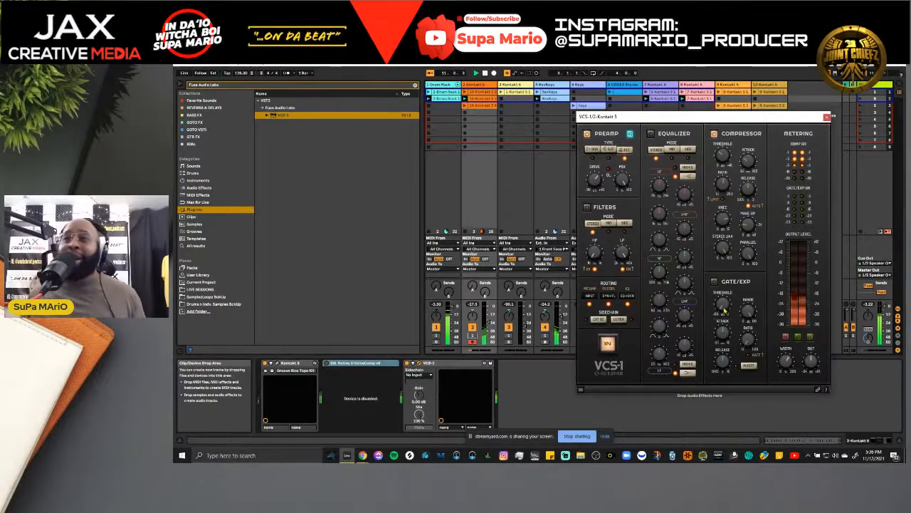
# - Close the Kontakt track's VCS-1 window and open the VCS-1 on the Drum Rack track
pyautogui.moveTo(695, 119); pyautogui.dragTo(640, 128)
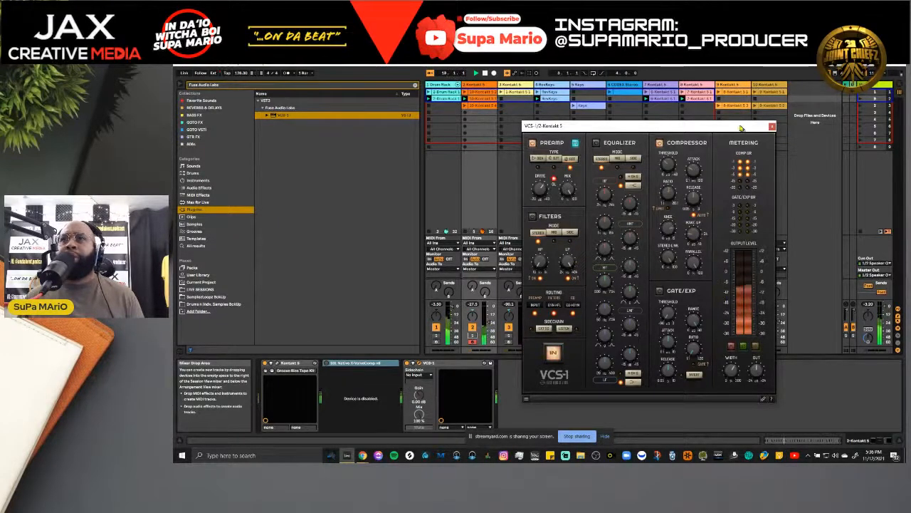
pyautogui.click(772, 127)
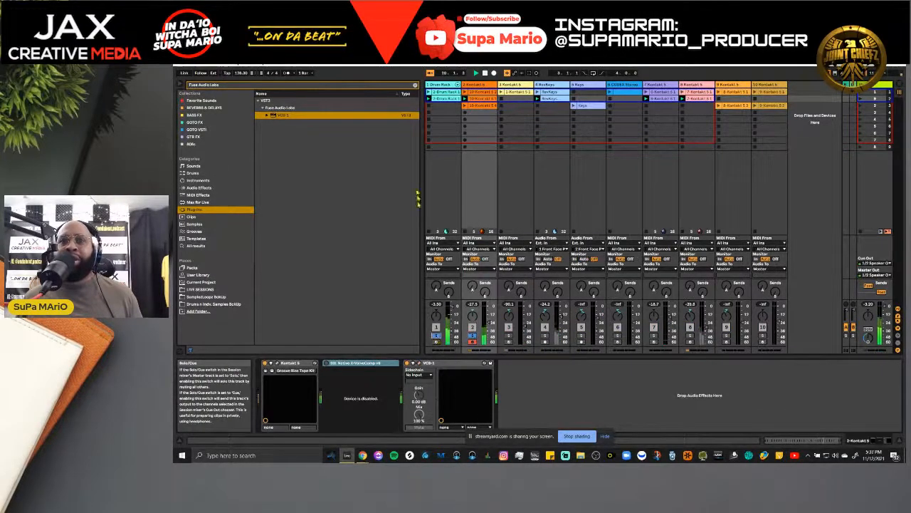
pyautogui.click(443, 85)
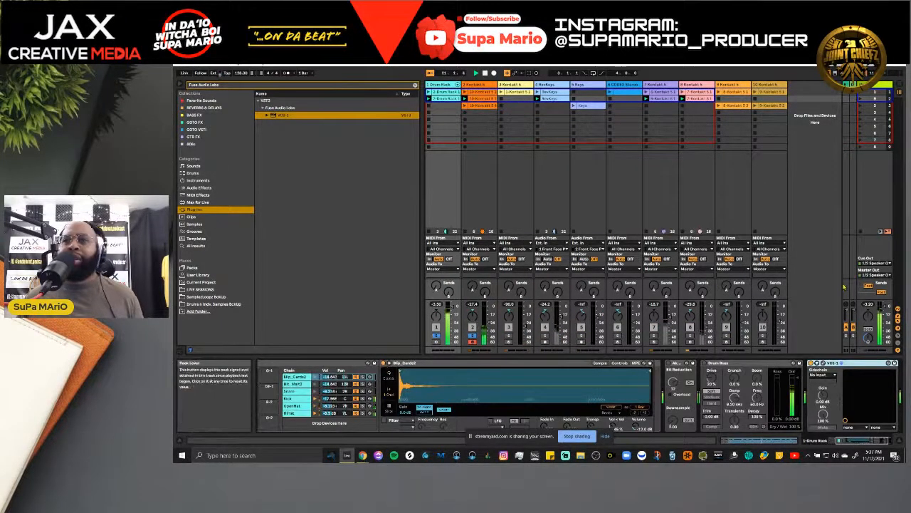
pyautogui.click(823, 363)
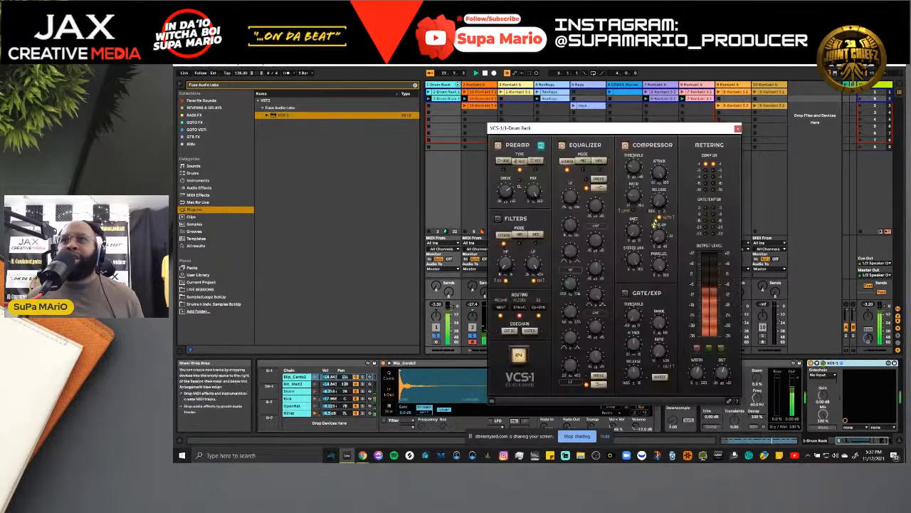
# - Adjust the knee of the Drum Rack's VCS-1 compressor during playback
pyautogui.moveTo(638, 234)
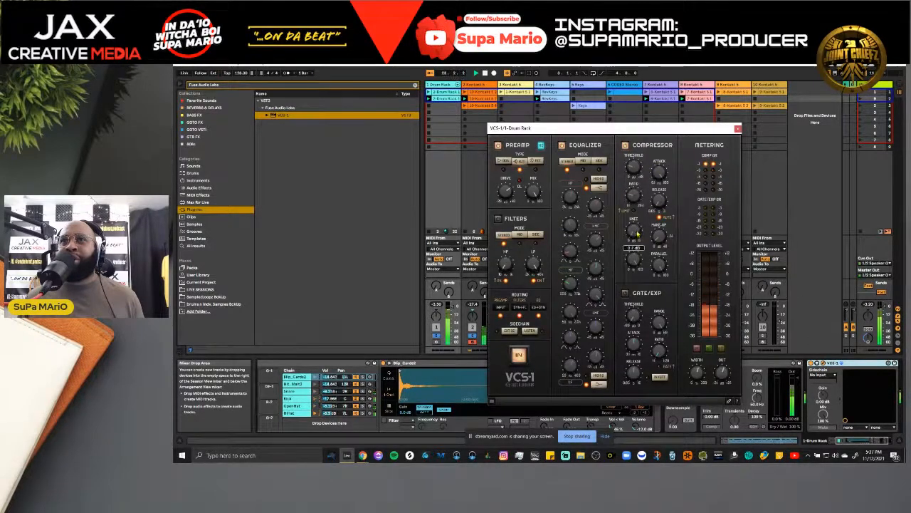
pyautogui.moveTo(638, 234); pyautogui.dragTo(634, 205)
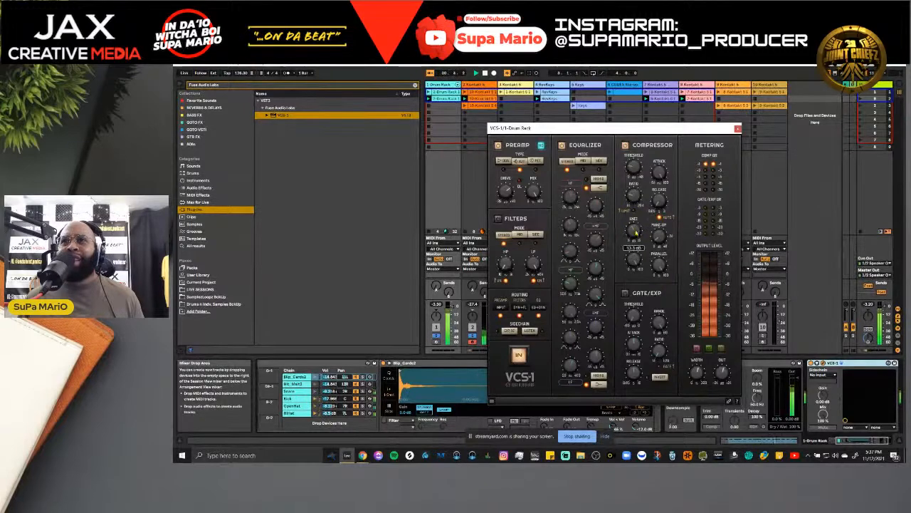
pyautogui.moveTo(636, 233); pyautogui.dragTo(635, 238)
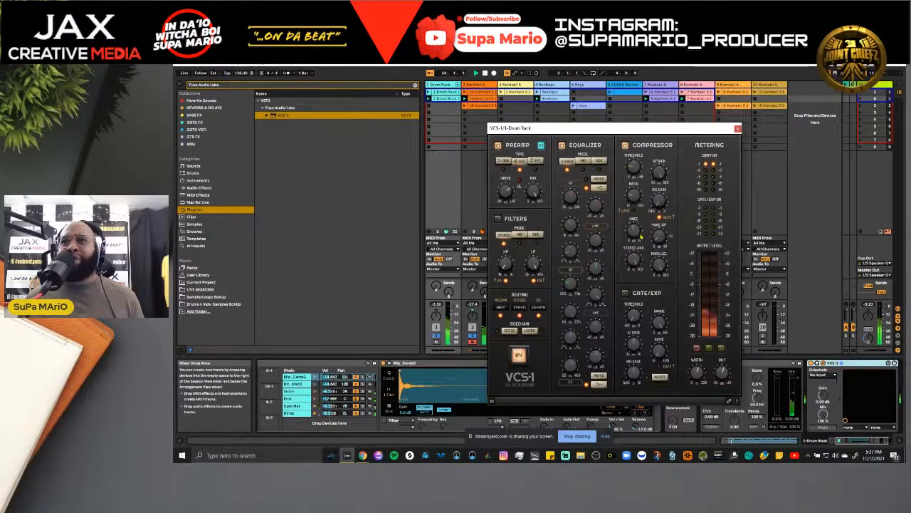
# - Close the Drum Rack's VCS-1 window, restart playback and open the VCS-1 on Kontakt track 3
pyautogui.click(738, 129)
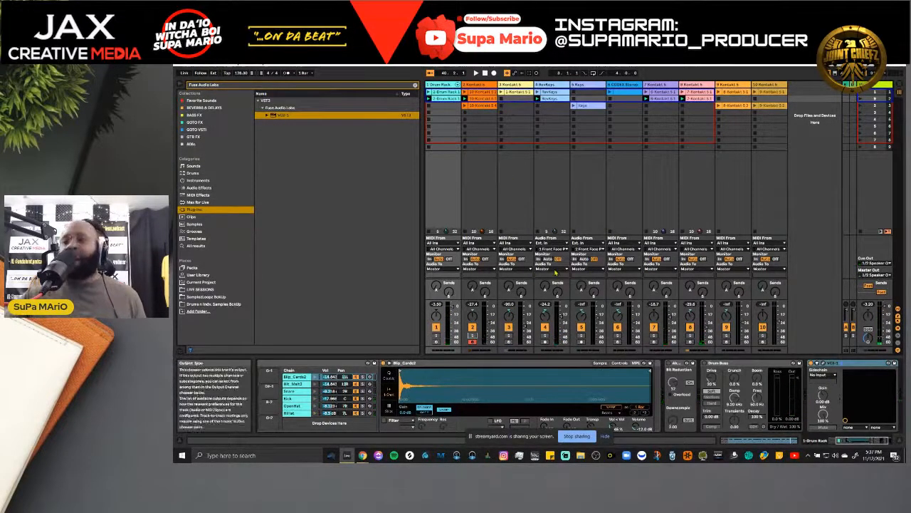
pyautogui.press('space')
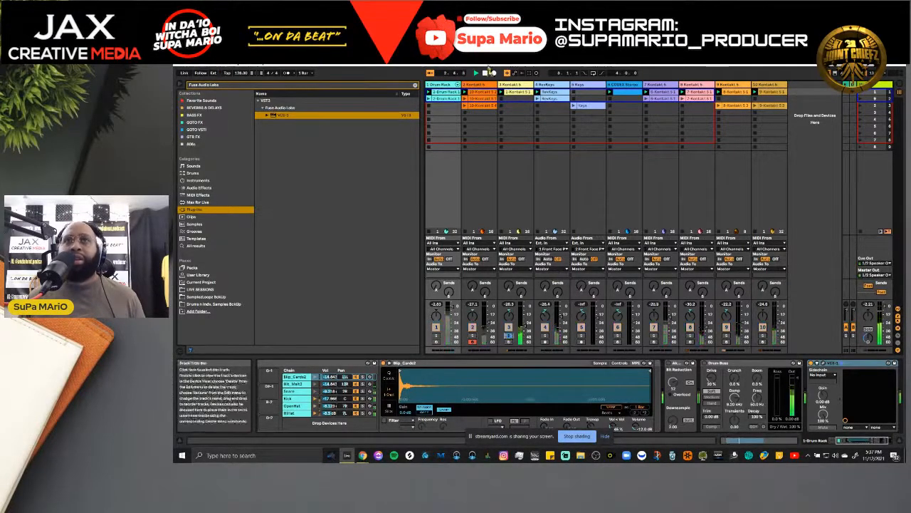
pyautogui.click(530, 178)
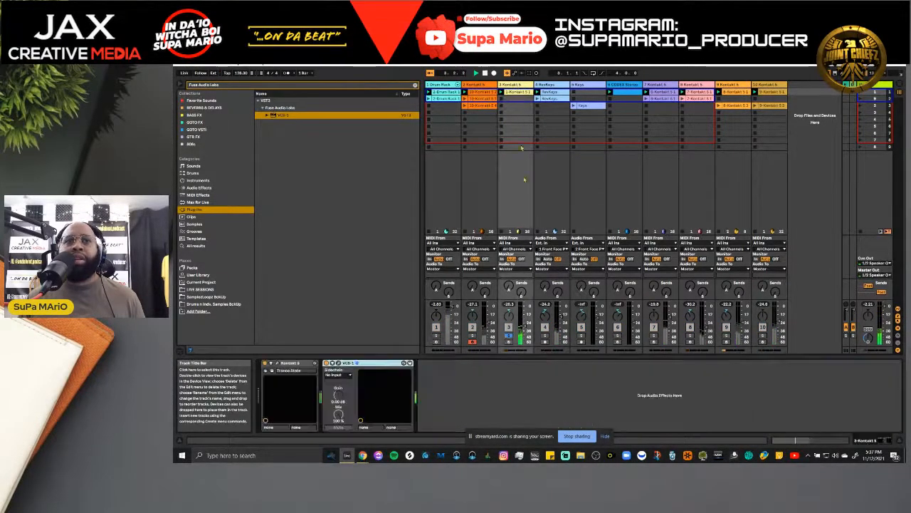
pyautogui.click(342, 364)
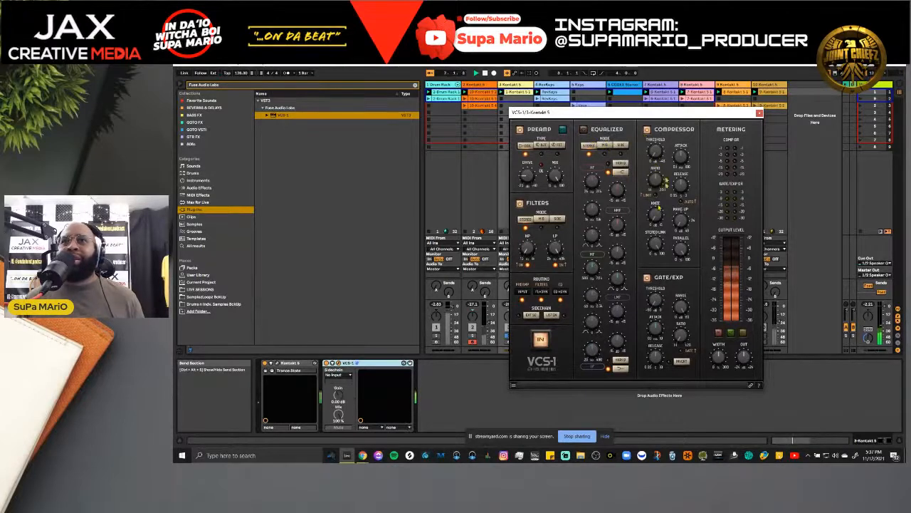
# - Adjust the threshold, attack, knee and make-up gain of Kontakt track 3's compressor, comparing the sound with the compressor off and on
pyautogui.moveTo(660, 183)
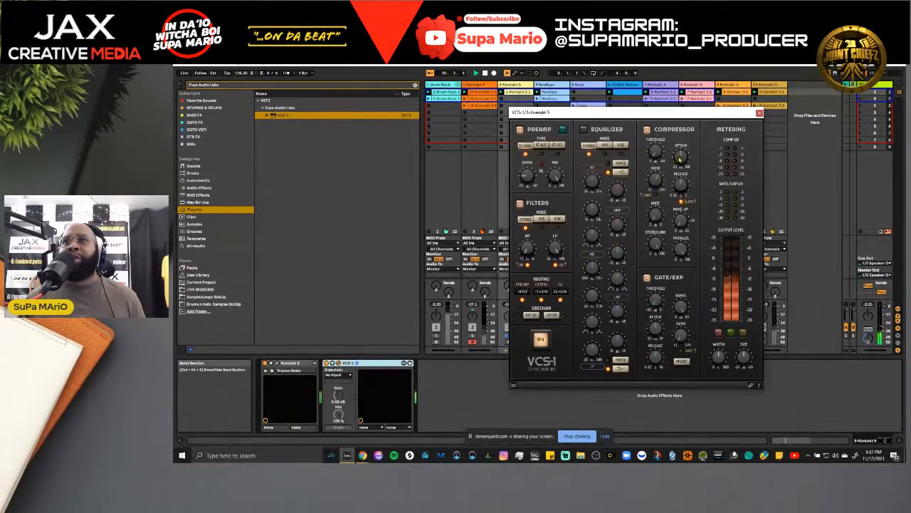
pyautogui.moveTo(685, 175); pyautogui.dragTo(697, 156)
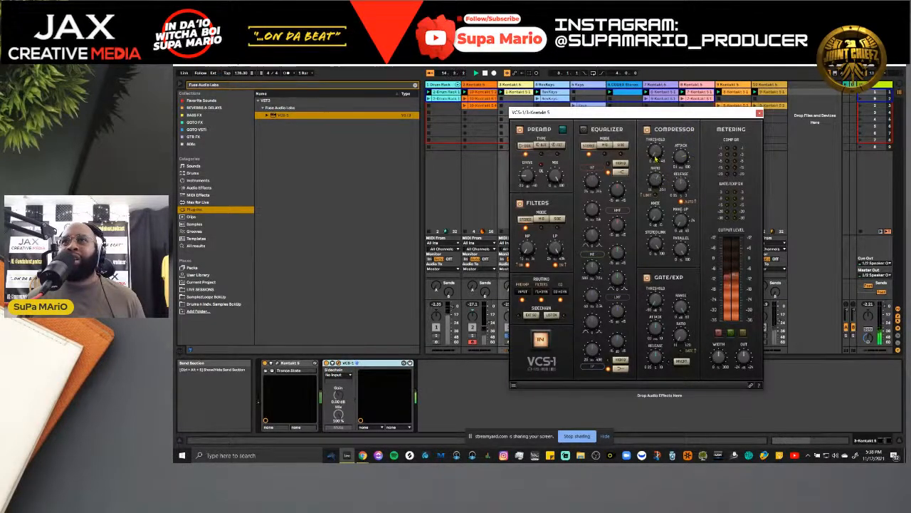
pyautogui.moveTo(655, 158); pyautogui.dragTo(655, 143)
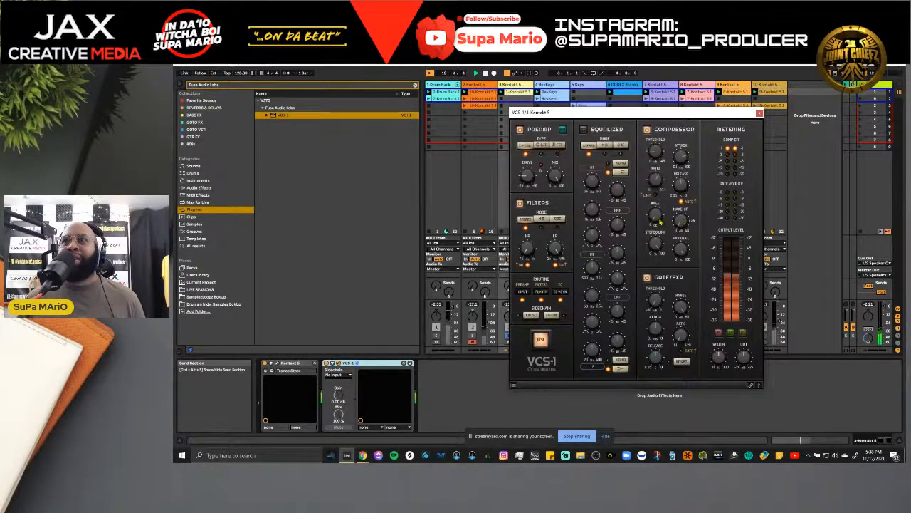
pyautogui.moveTo(661, 223); pyautogui.dragTo(661, 191)
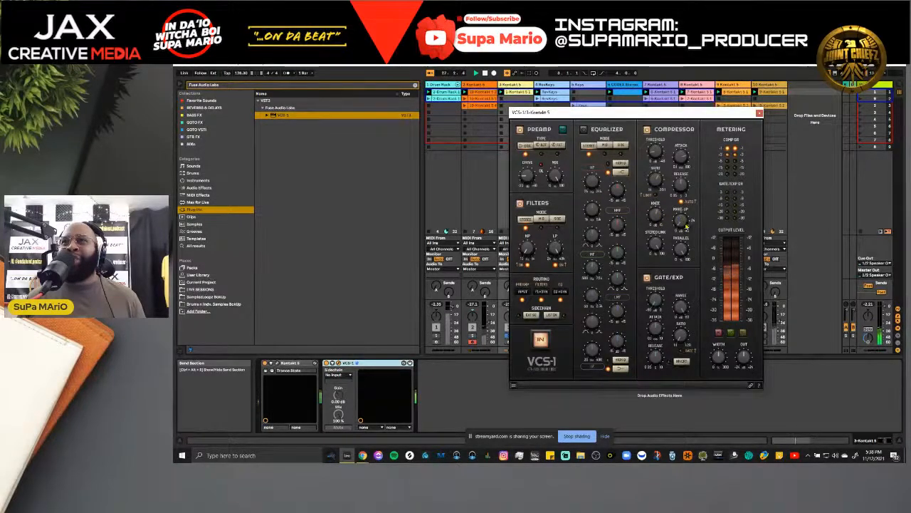
pyautogui.moveTo(685, 220)
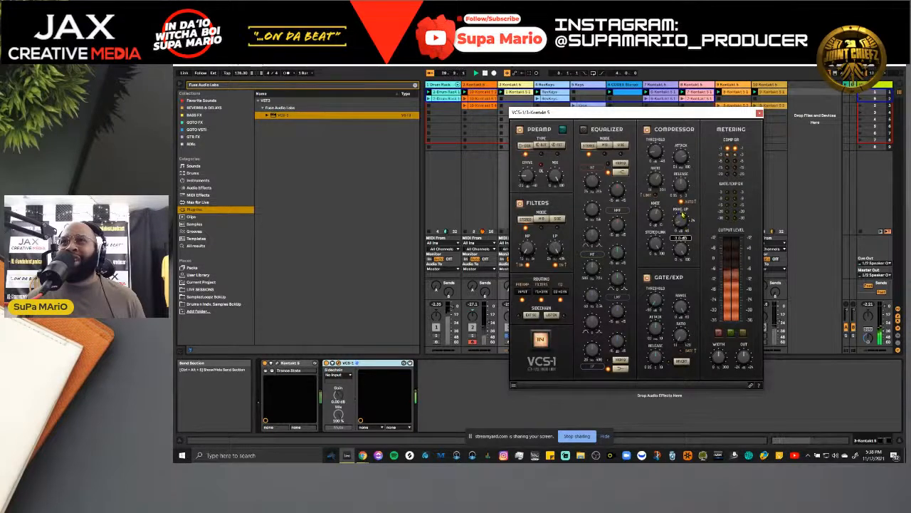
pyautogui.click(647, 130)
pyautogui.click(646, 130)
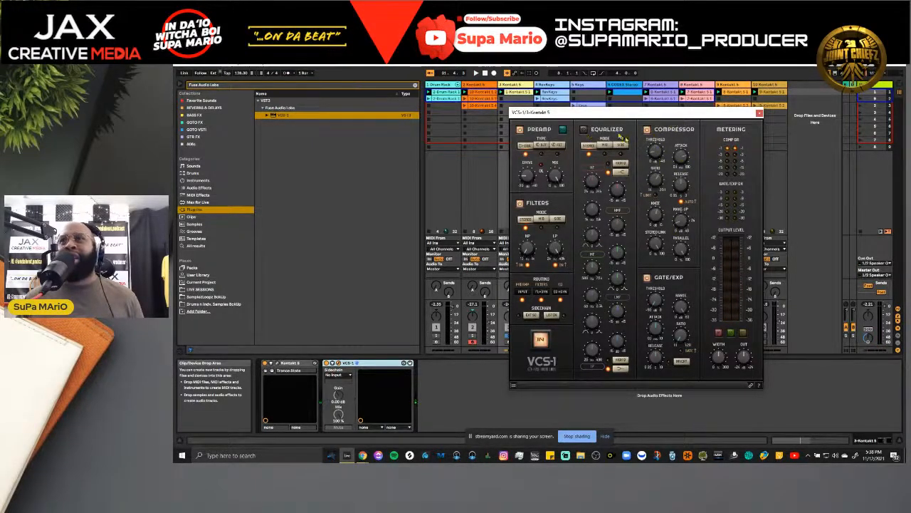
# - Switch Kontakt track 3's VCS-1 preamp to the second type and adjust its drive during playback
pyautogui.press('space')
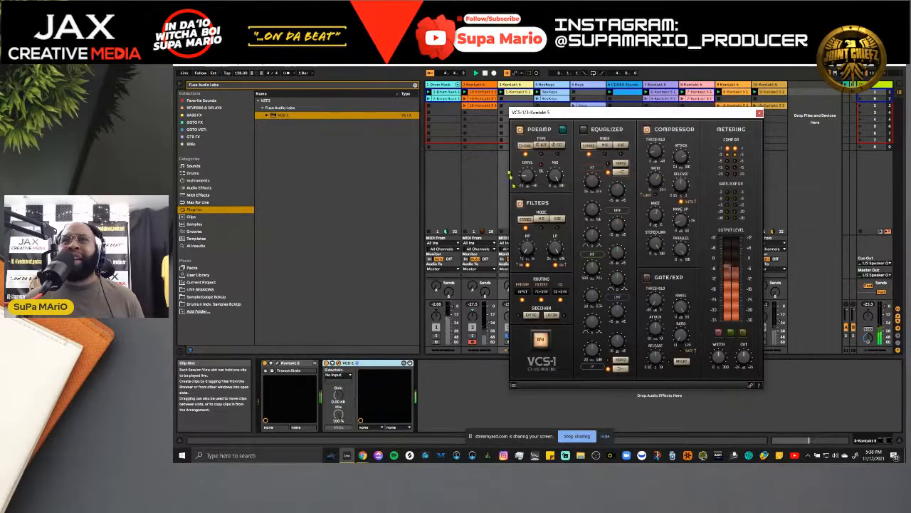
pyautogui.click(540, 145)
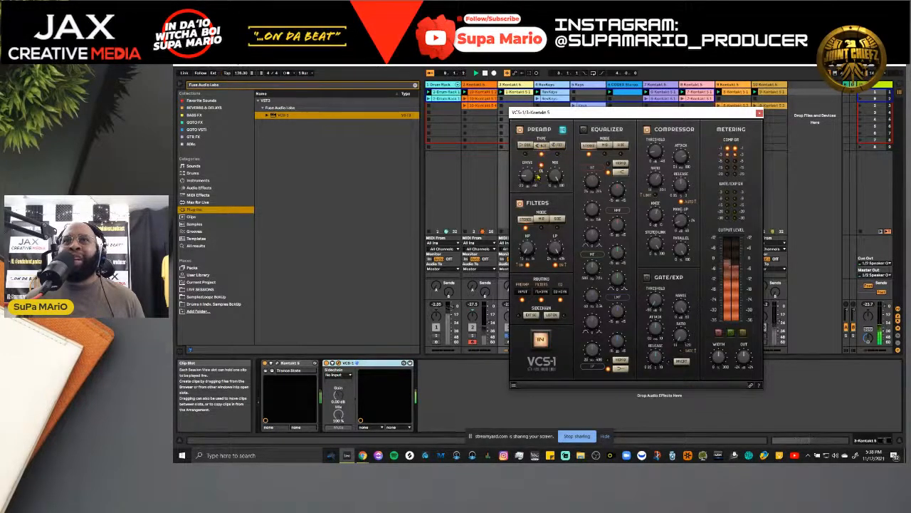
pyautogui.moveTo(530, 178)
pyautogui.mouseDown()
pyautogui.moveTo(532, 193)
pyautogui.moveTo(530, 168)
pyautogui.mouseUp()
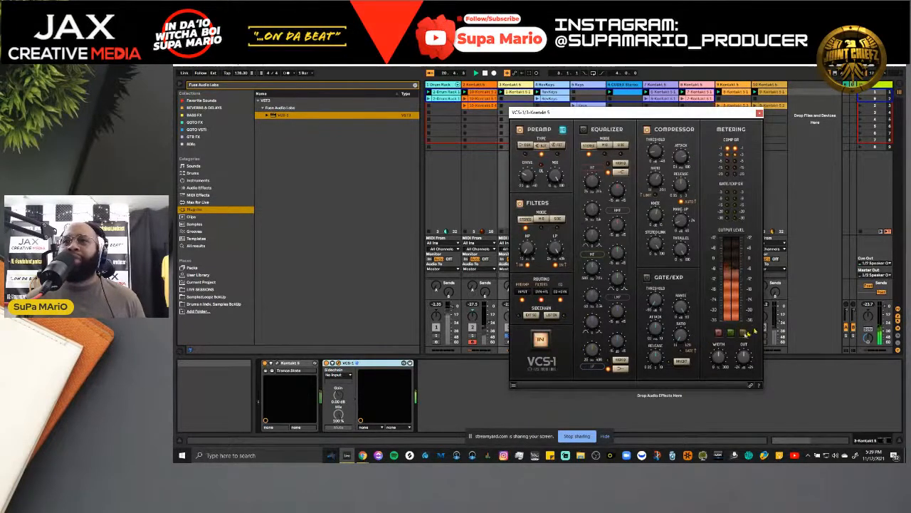
# - Check Kontakt track 3 against the full mix, solo it again and set VCS-1's stereo width to about 112%
pyautogui.click(506, 335)
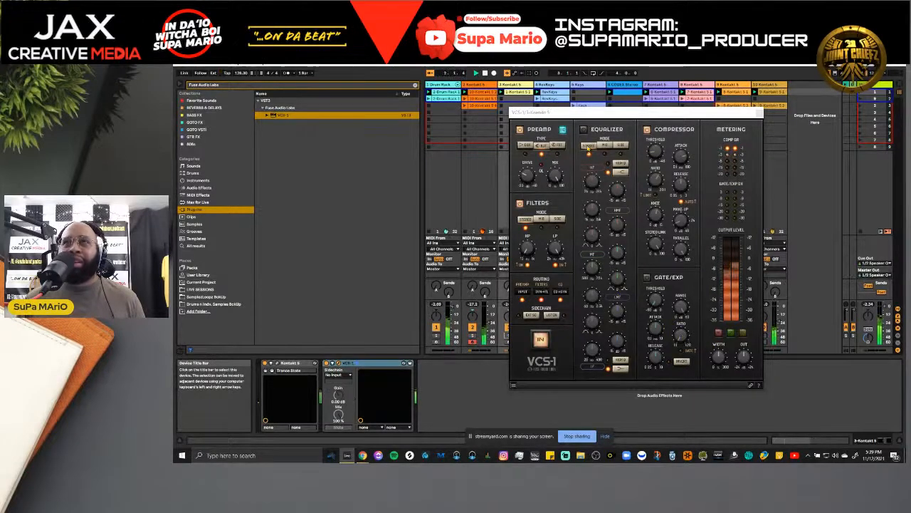
pyautogui.moveTo(581, 113); pyautogui.dragTo(617, 112)
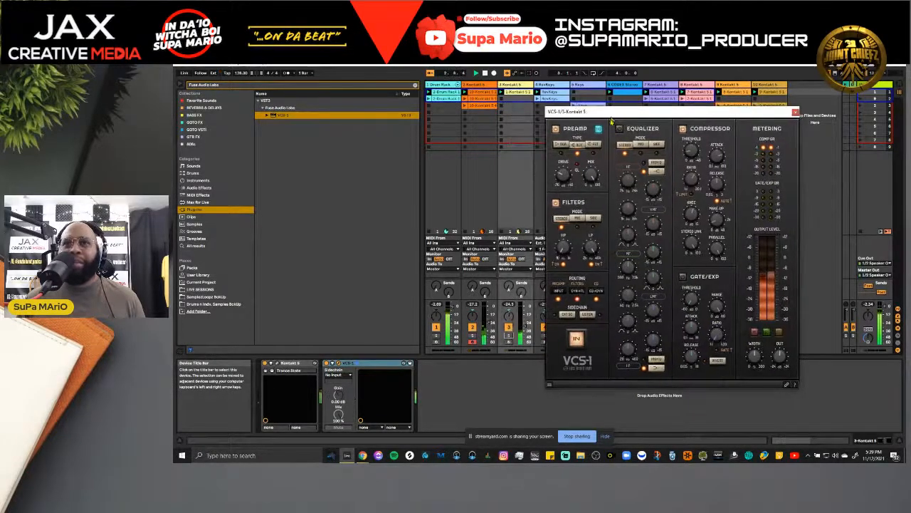
pyautogui.click(509, 334)
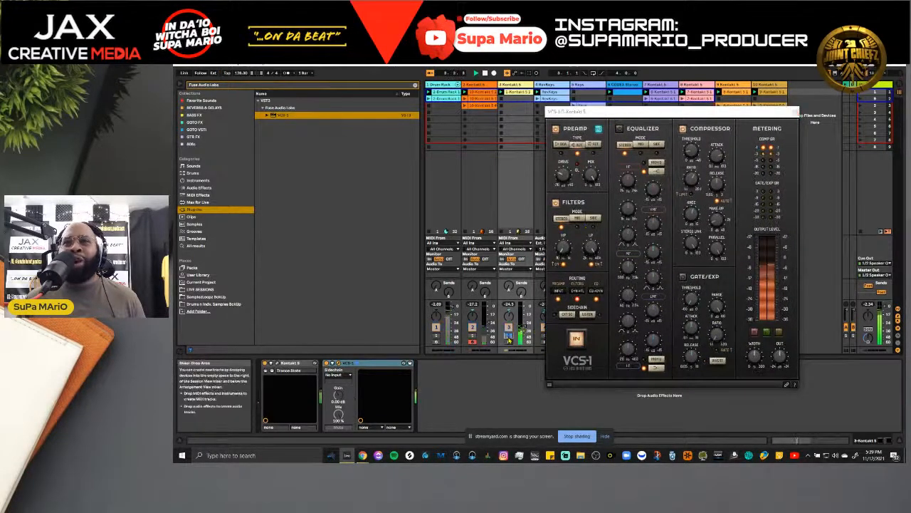
pyautogui.click(756, 357)
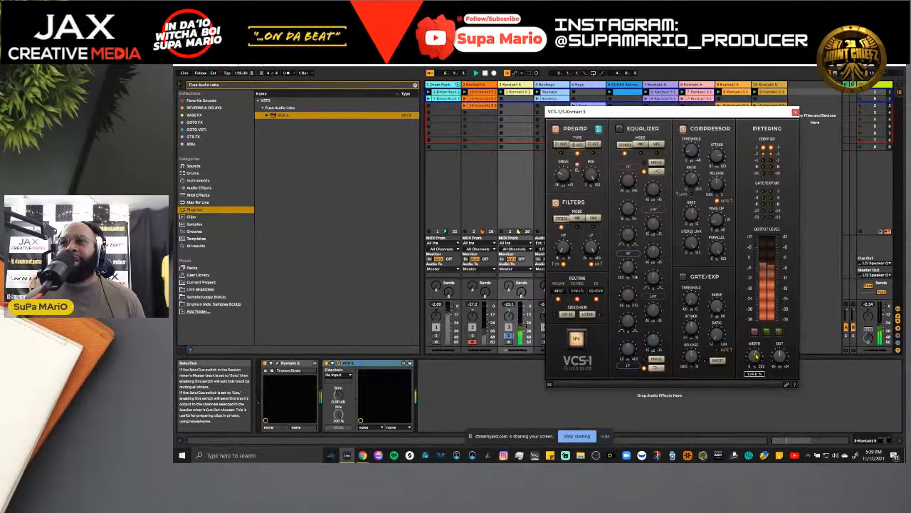
pyautogui.moveTo(756, 356); pyautogui.dragTo(754, 353)
pyautogui.moveTo(745, 316)
pyautogui.mouseDown()
pyautogui.moveTo(767, 406)
pyautogui.moveTo(753, 319)
pyautogui.mouseUp()
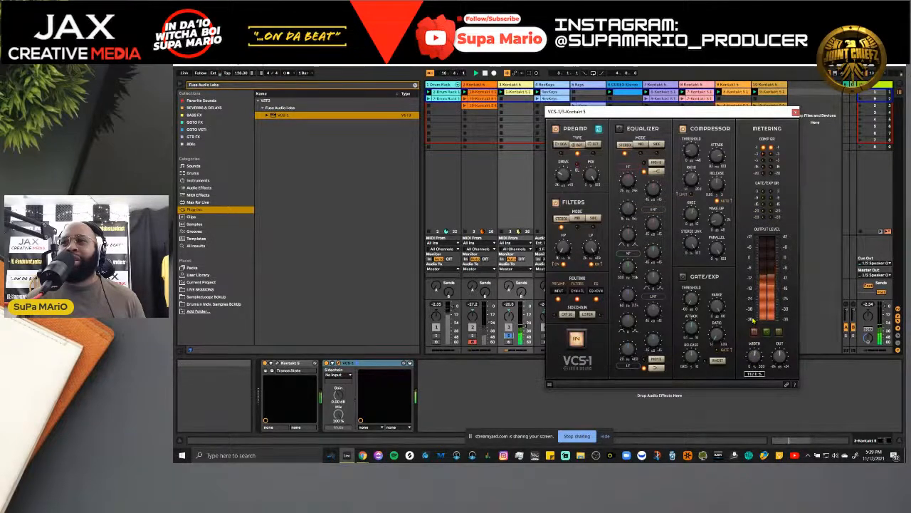
# - Unsolo Kontakt track 3, restart playback of the full mix and close the track's VCS-1 window
pyautogui.click(508, 337)
pyautogui.press('space')
pyautogui.press('space')
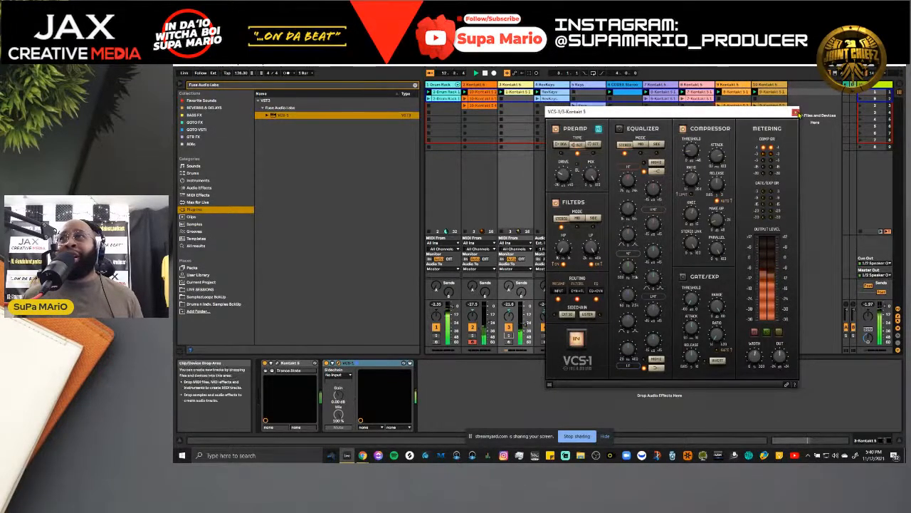
pyautogui.click(795, 112)
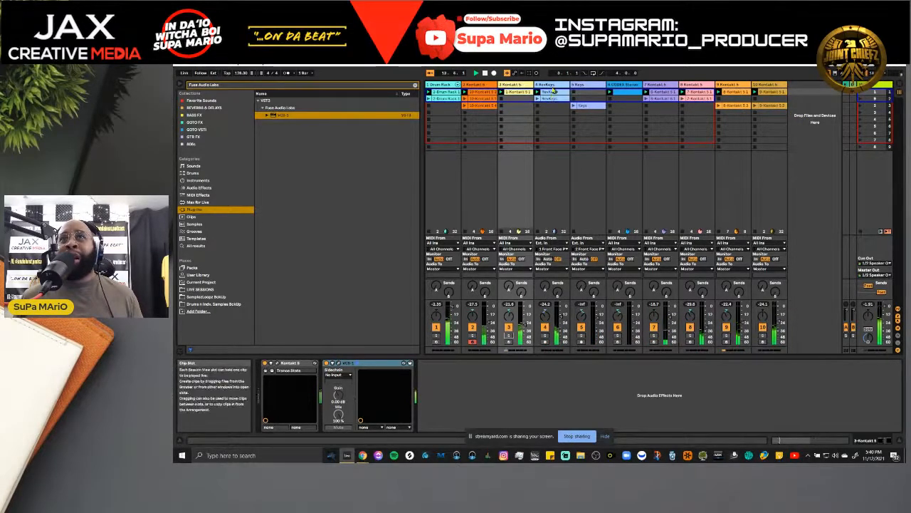
# - Solo the RevKeys track and open its VCS-1, placing the plug-in window clear of the track's mixer controls
pyautogui.click(542, 349)
pyautogui.click(545, 336)
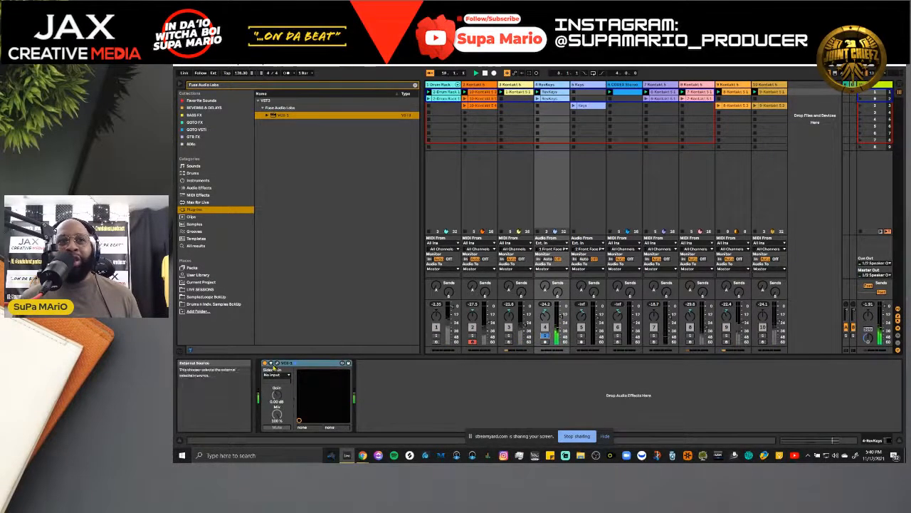
pyautogui.click(274, 364)
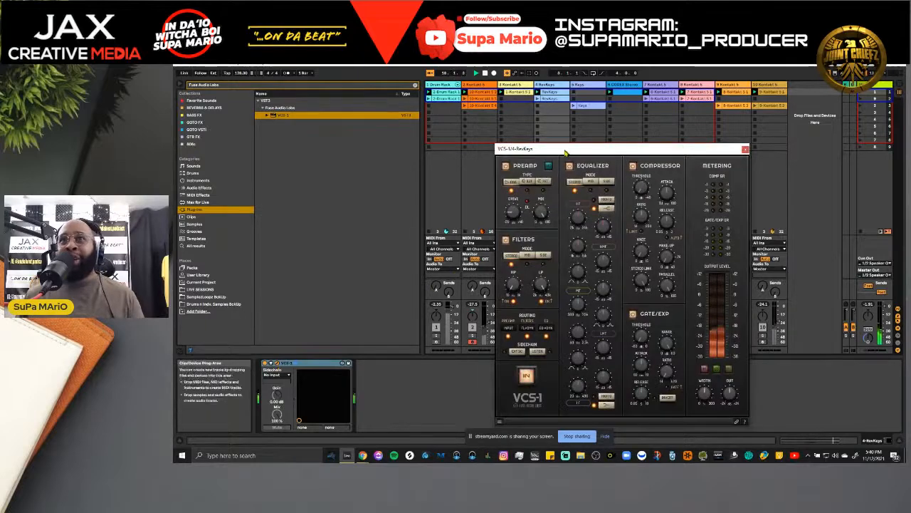
pyautogui.moveTo(565, 151); pyautogui.dragTo(510, 120)
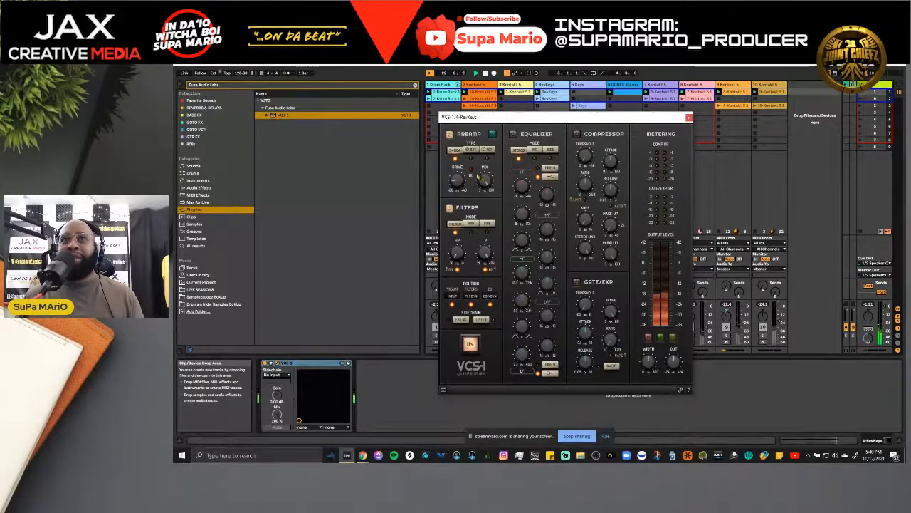
pyautogui.moveTo(512, 121); pyautogui.dragTo(639, 141)
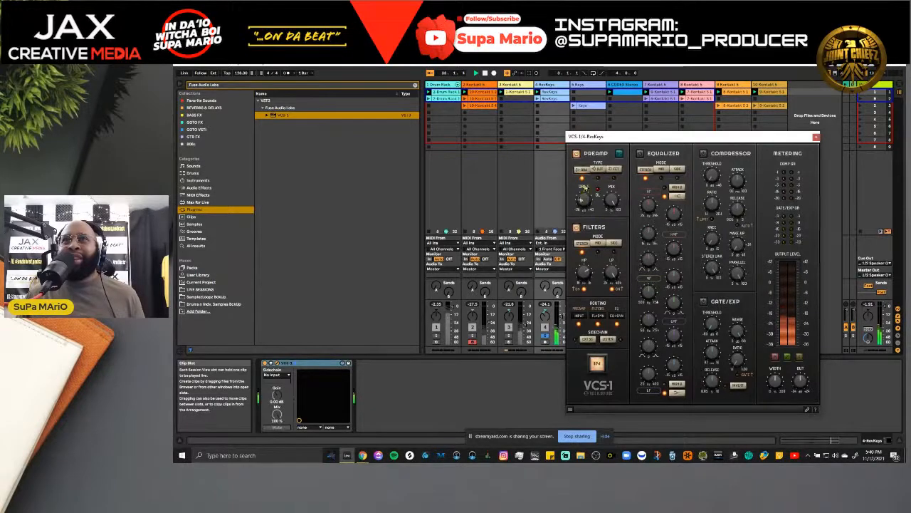
# - Compare the three preamp types on the RevKeys track's VCS-1 during playback, leaving the second type selected
pyautogui.click(599, 169)
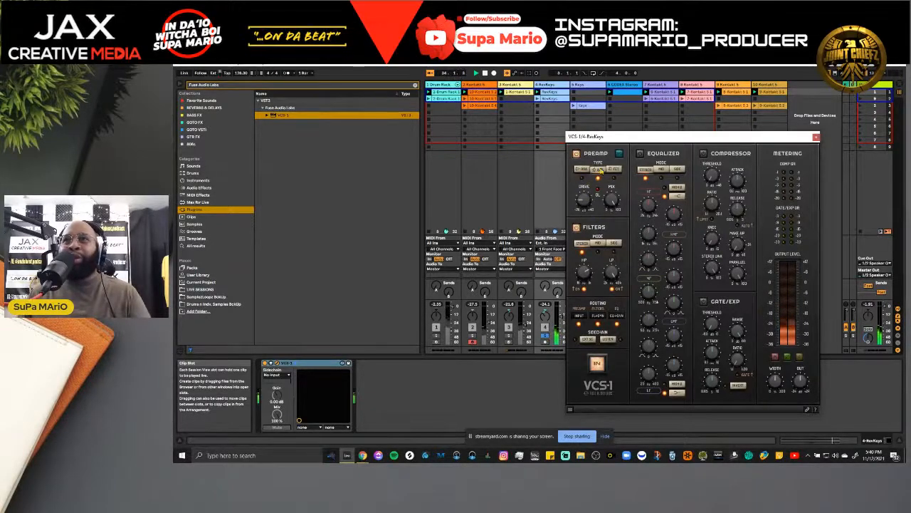
pyautogui.click(614, 170)
pyautogui.click(584, 170)
pyautogui.click(600, 169)
pyautogui.click(614, 170)
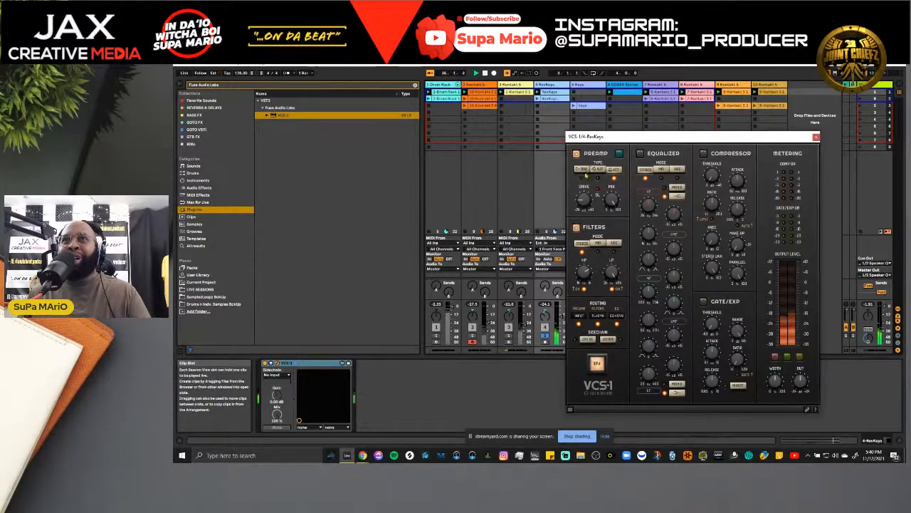
pyautogui.click(583, 170)
pyautogui.click(599, 170)
pyautogui.click(615, 170)
pyautogui.click(584, 170)
pyautogui.click(599, 170)
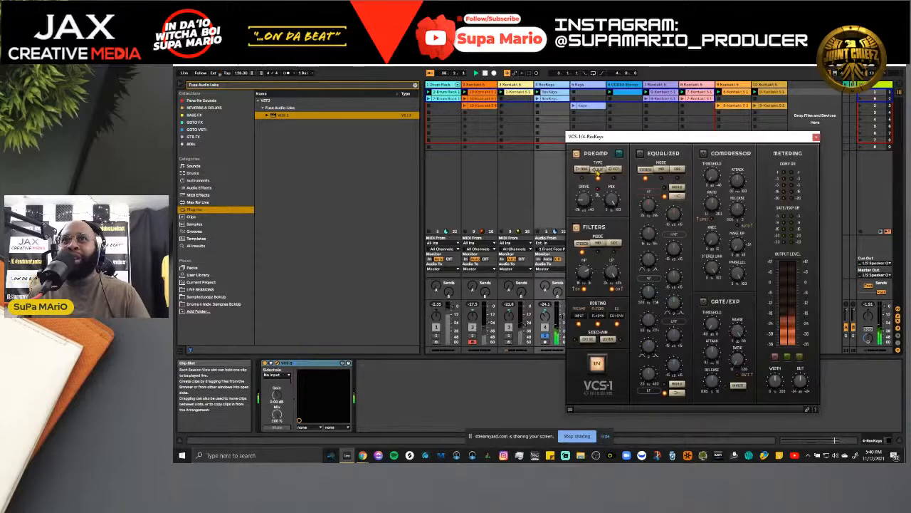
pyautogui.click(615, 170)
pyautogui.click(599, 170)
pyautogui.click(582, 171)
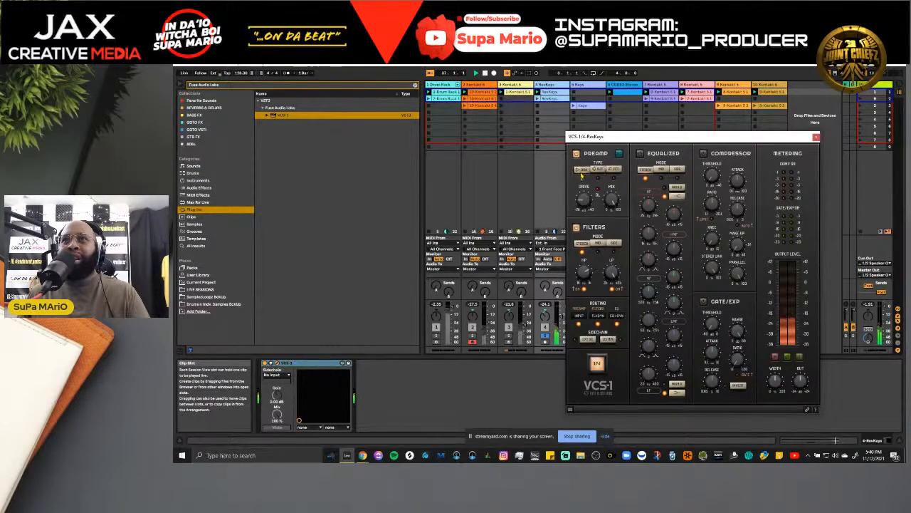
pyautogui.click(597, 171)
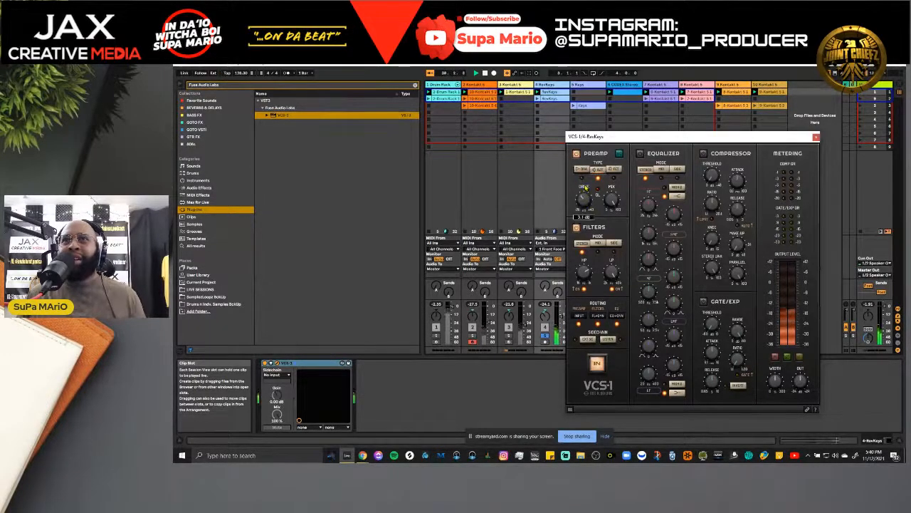
# - Adjust the preamp drive and stereo width of the RevKeys VCS-1, and unsolo the track to hear the full mix
pyautogui.moveTo(585, 187); pyautogui.dragTo(584, 169)
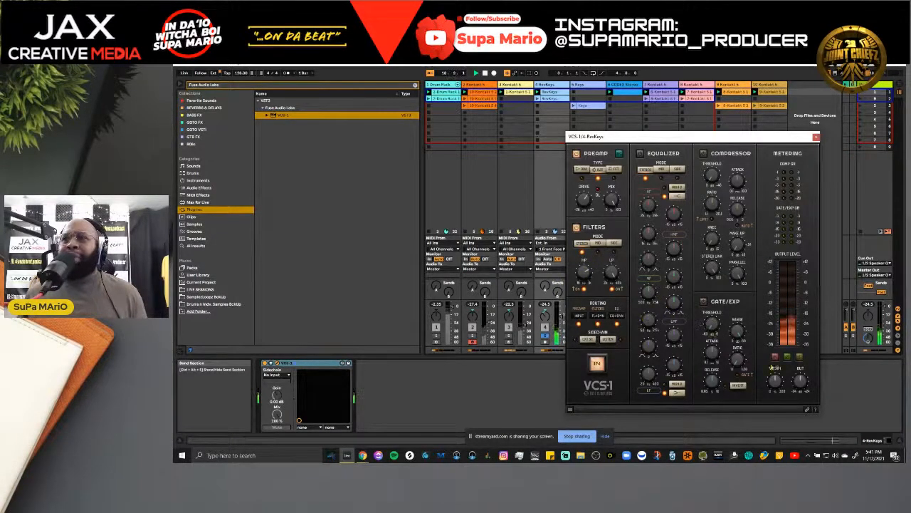
pyautogui.moveTo(776, 385); pyautogui.dragTo(775, 380)
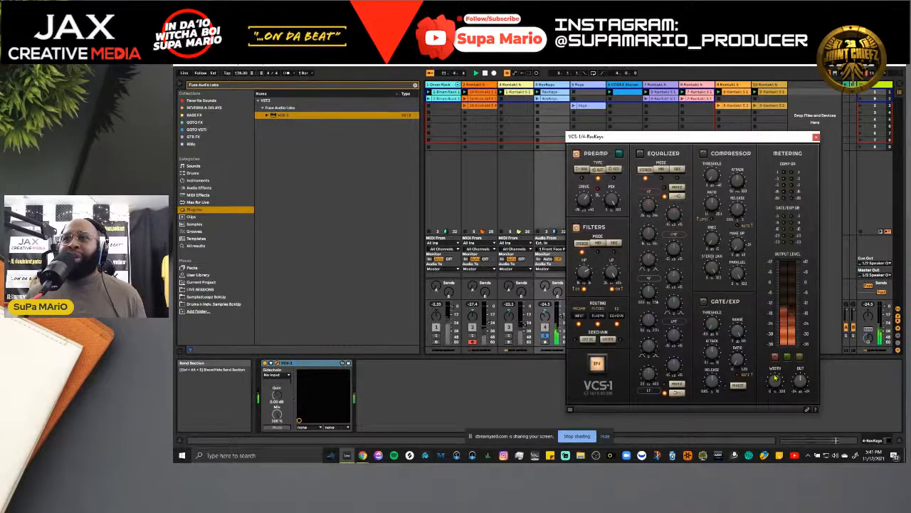
pyautogui.click(546, 336)
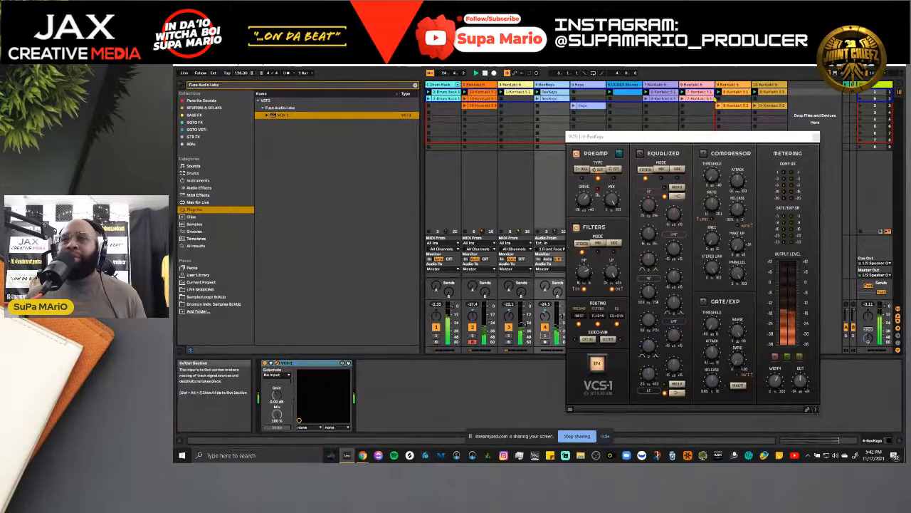
# - Close the RevKeys VCS-1 window and briefly solo the Keys track against the full mix
pyautogui.click(816, 136)
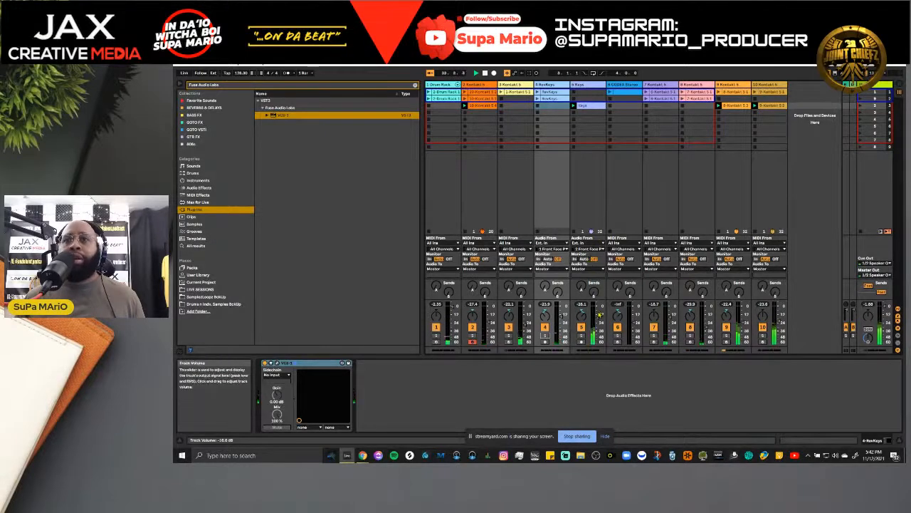
pyautogui.click(581, 337)
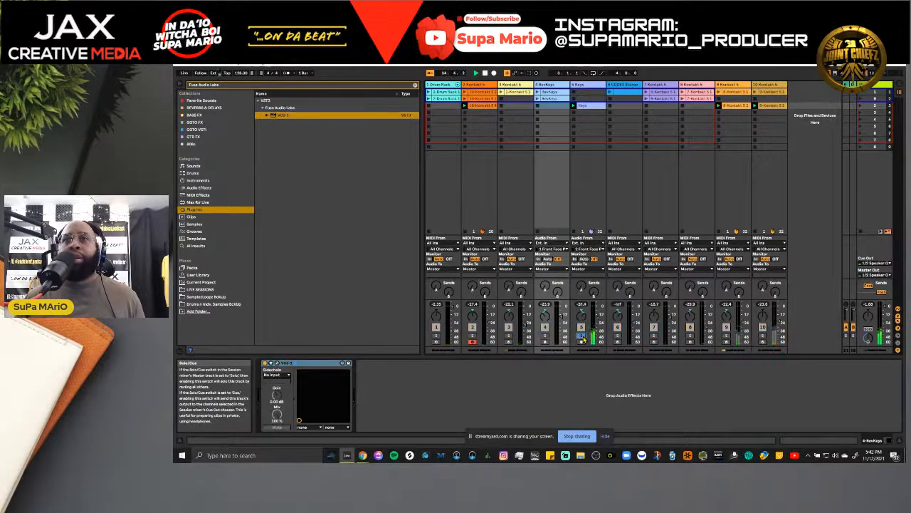
pyautogui.click(581, 337)
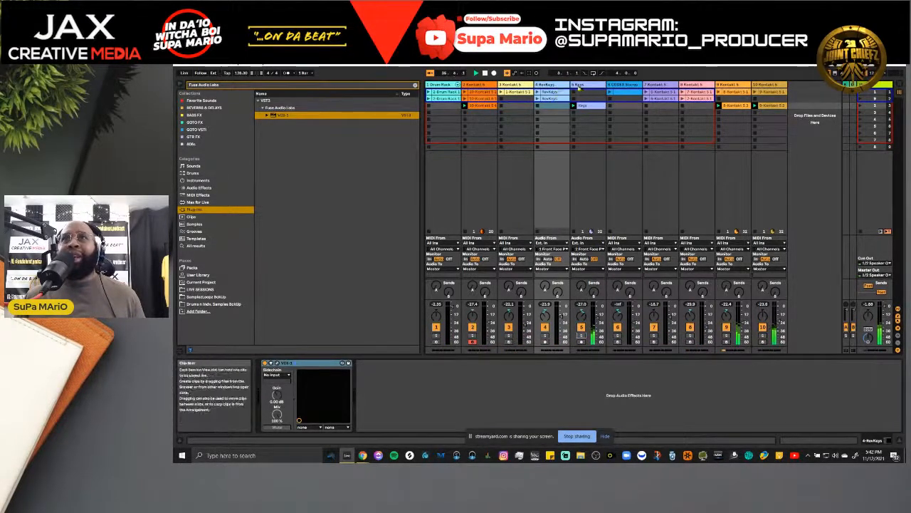
# - Check the effect chains of the Keys and RevKeys tracks against each other
pyautogui.click(582, 85)
pyautogui.doubleClick(560, 85)
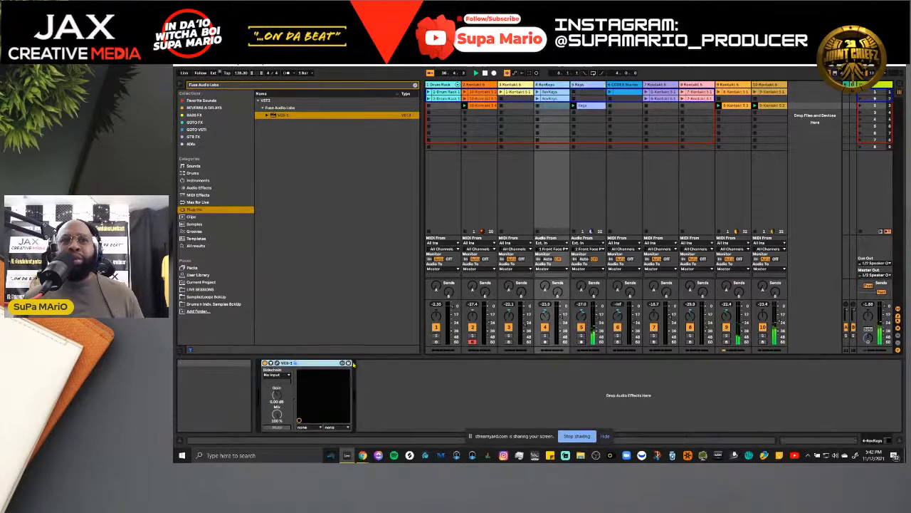
pyautogui.click(581, 86)
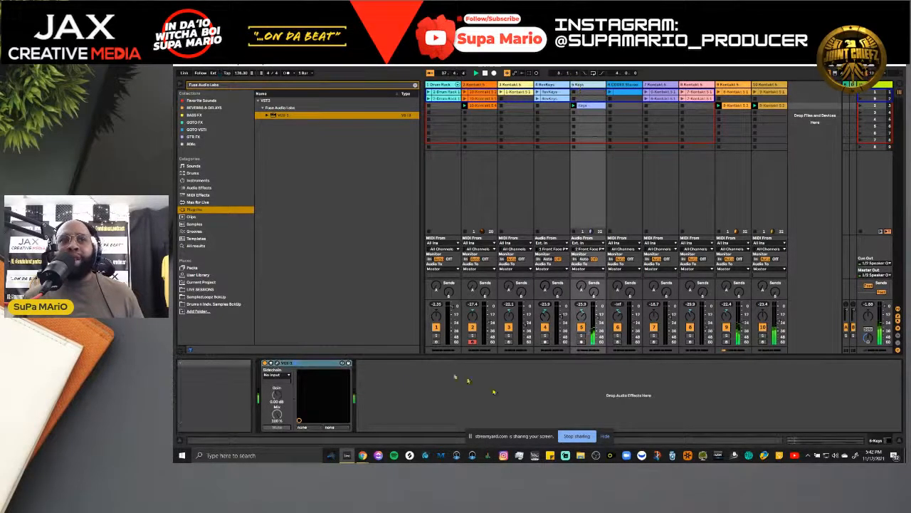
pyautogui.rightClick(326, 362)
pyautogui.click(345, 280)
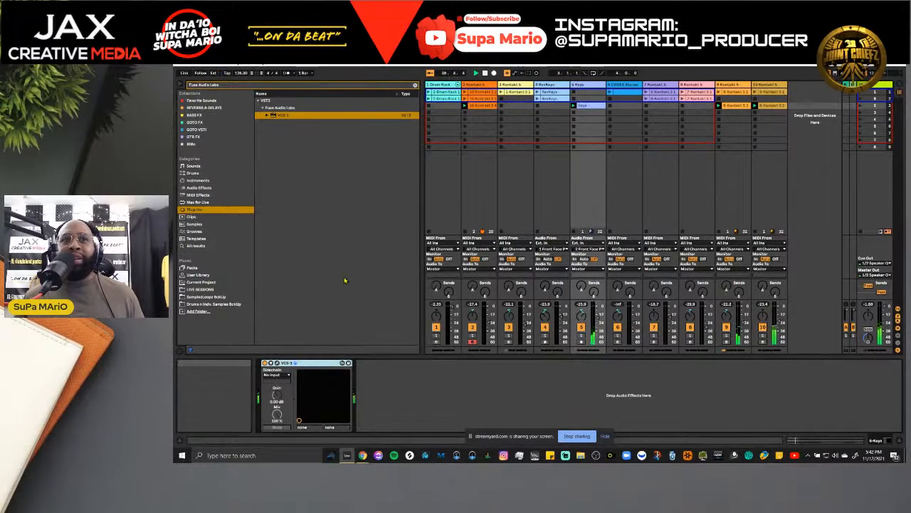
pyautogui.click(559, 85)
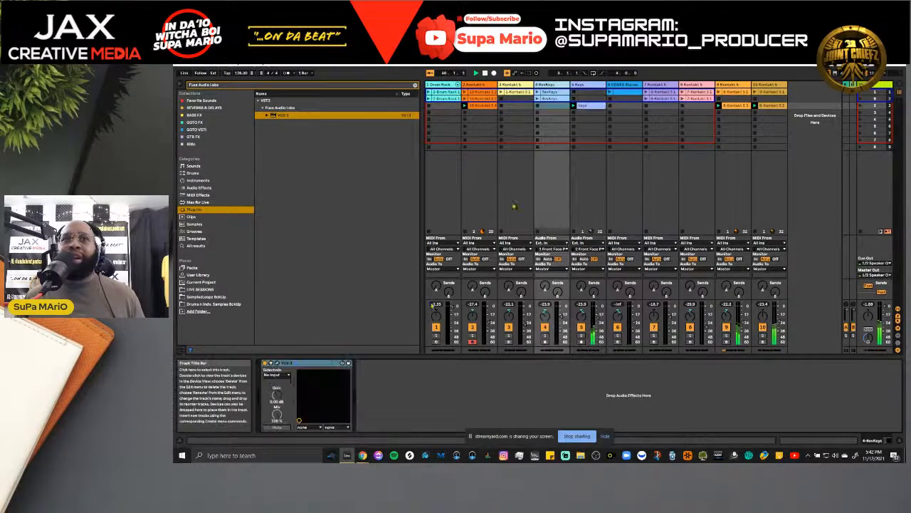
pyautogui.click(578, 213)
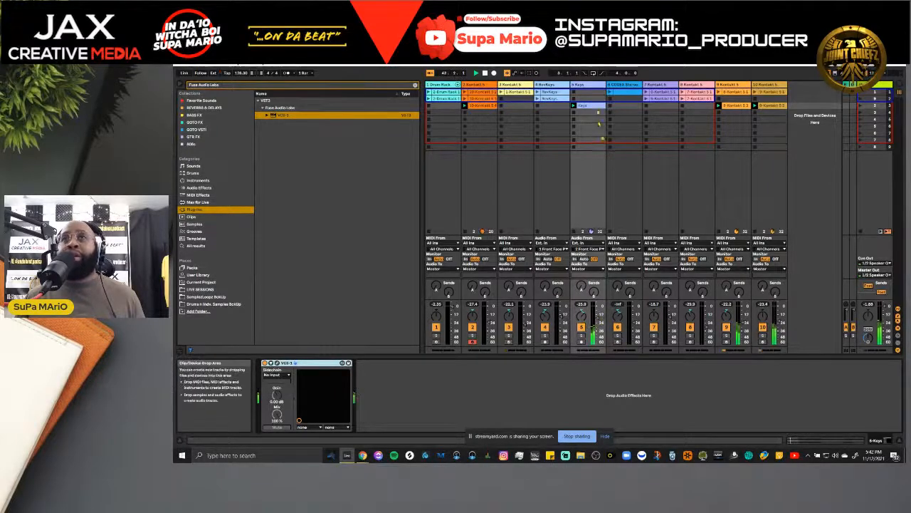
# - Check the devices and clip of the CODEX Stereo track and delete the track from the session
pyautogui.click(623, 86)
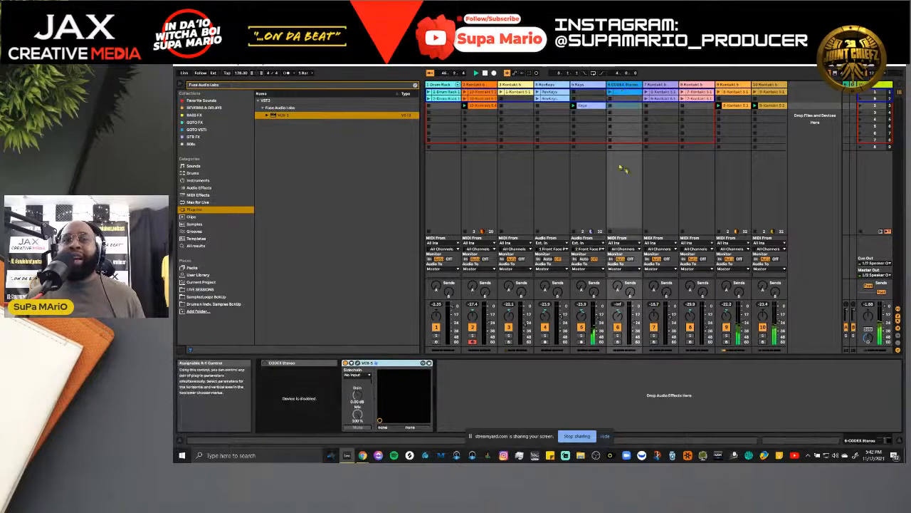
pyautogui.doubleClick(630, 94)
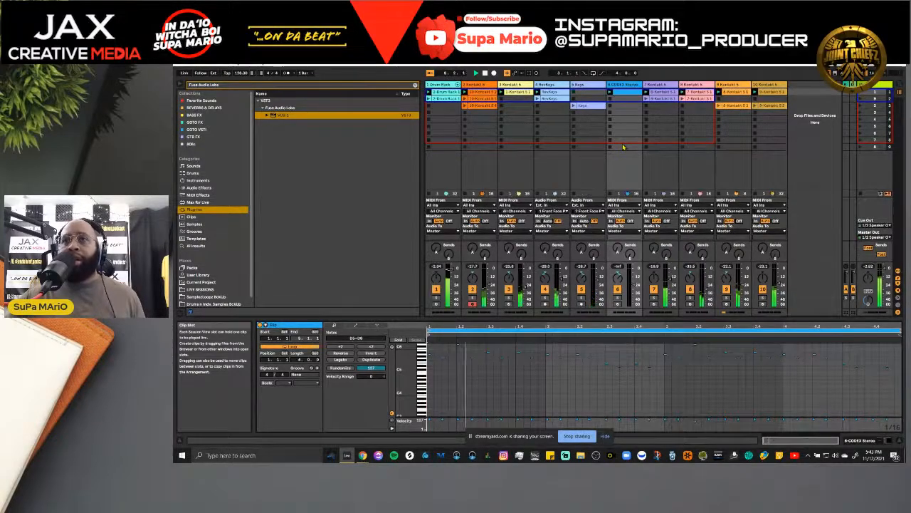
pyautogui.rightClick(634, 86)
pyautogui.click(645, 93)
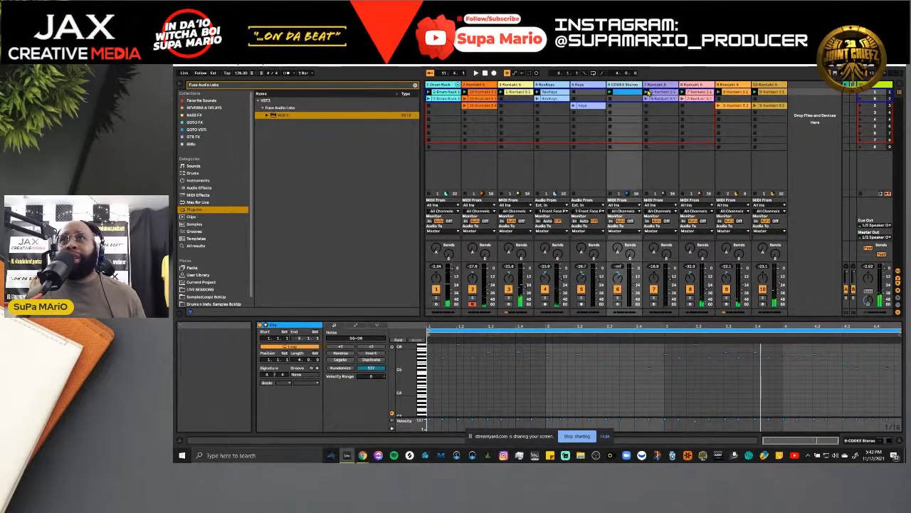
pyautogui.press('Delete')
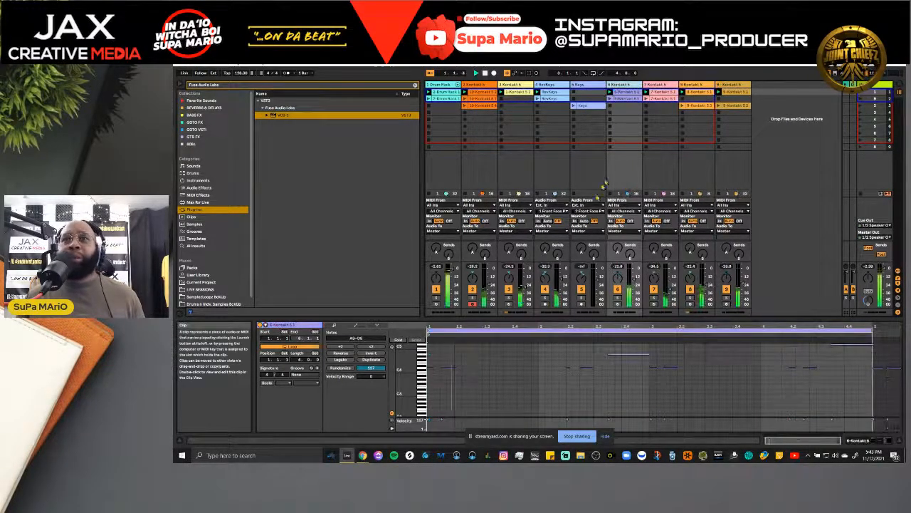
# - Open the VCS-1 on the sixth track, Kontakt 5, and place its window clear of the first tracks' mixer controls
pyautogui.doubleClick(616, 84)
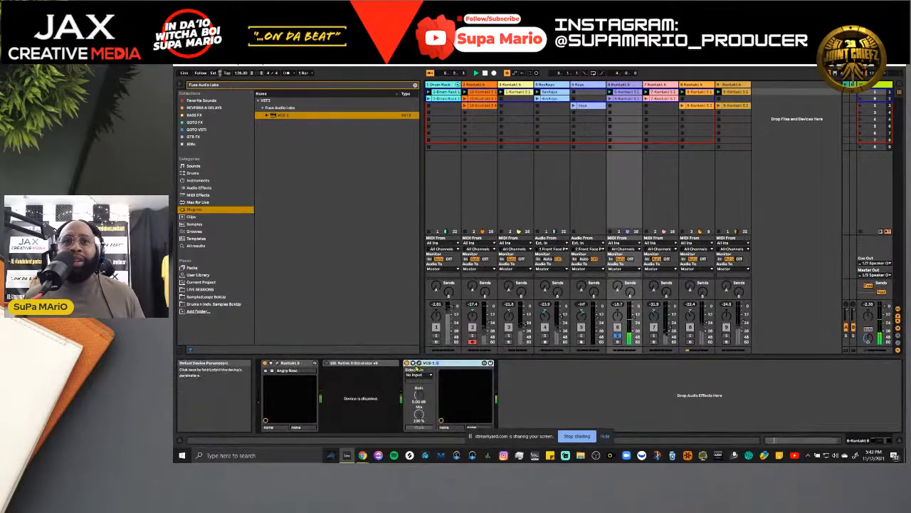
pyautogui.click(419, 364)
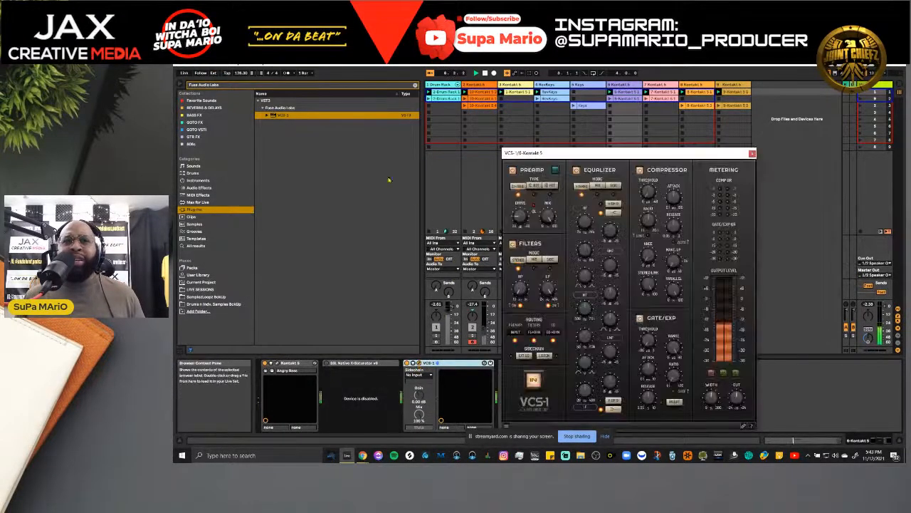
pyautogui.moveTo(608, 152); pyautogui.dragTo(720, 136)
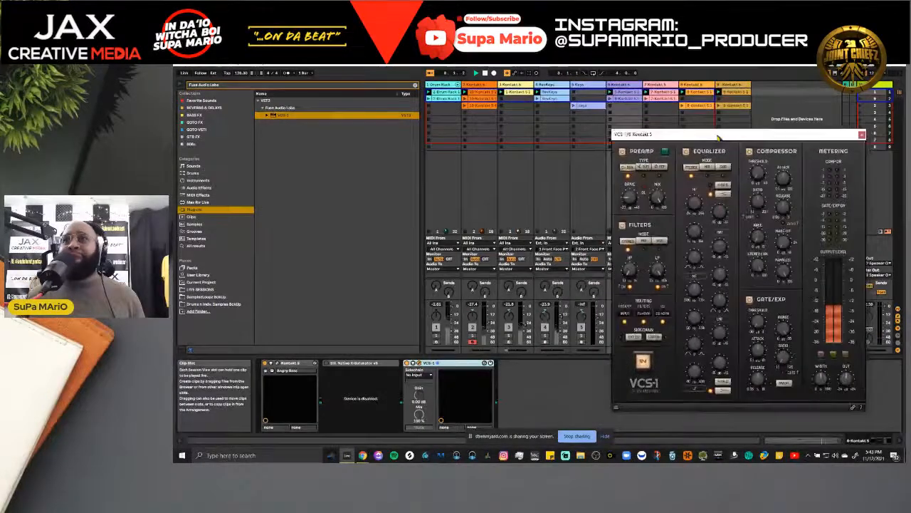
# - Compare the three preamp types on the sixth track's VCS-1 during playback, leaving the first type selected
pyautogui.click(646, 168)
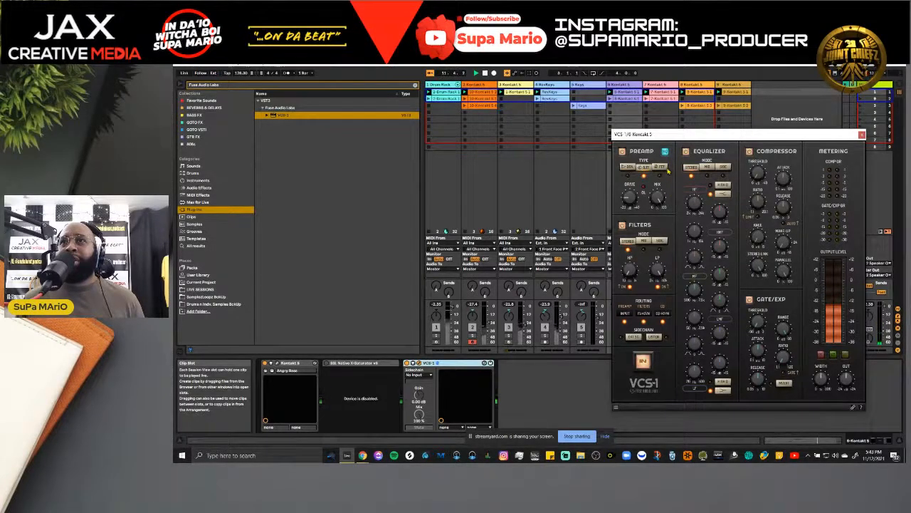
pyautogui.click(663, 168)
pyautogui.click(631, 168)
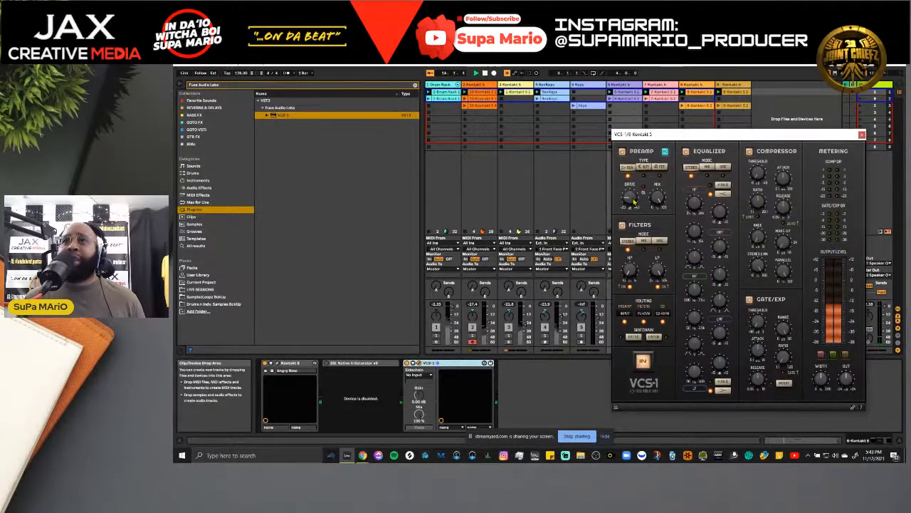
# - Fine-tune the preamp drive on the sixth track's VCS-1 while listening to playback
pyautogui.moveTo(636, 204); pyautogui.dragTo(634, 187)
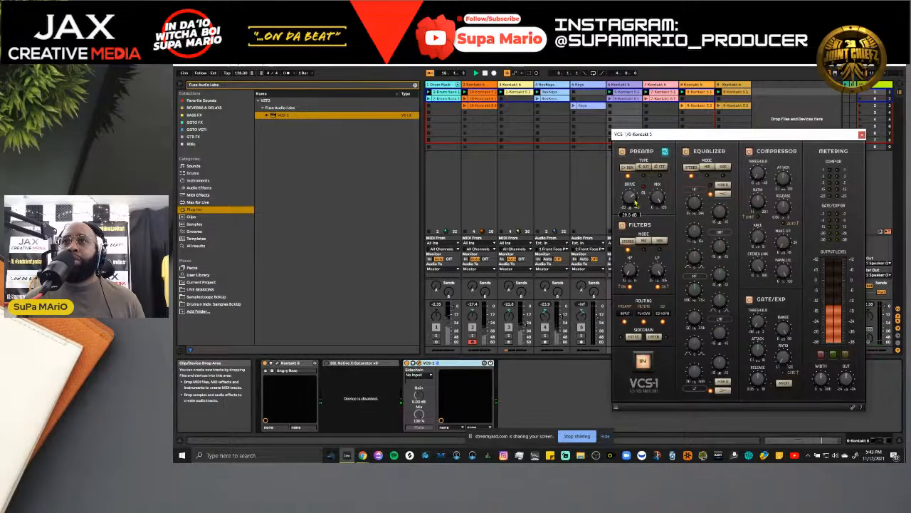
pyautogui.moveTo(634, 197); pyautogui.dragTo(635, 200)
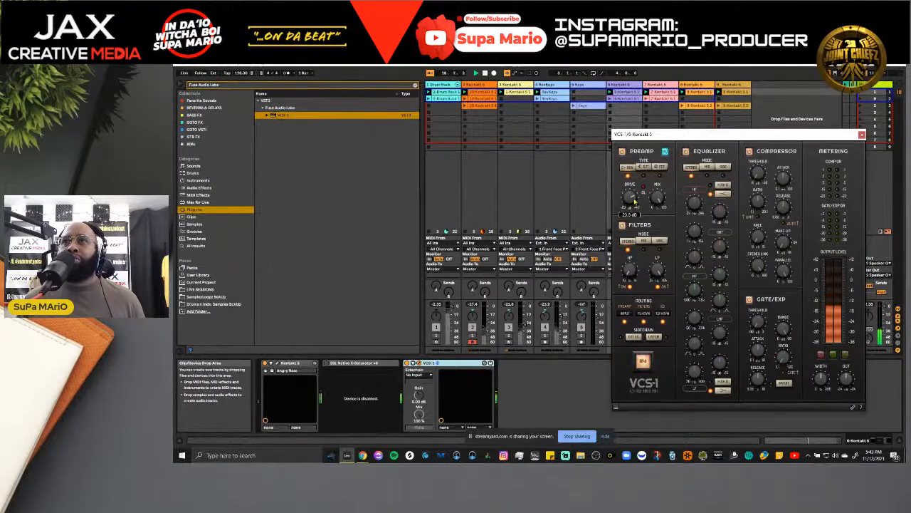
pyautogui.hotkey('alt', 'space')
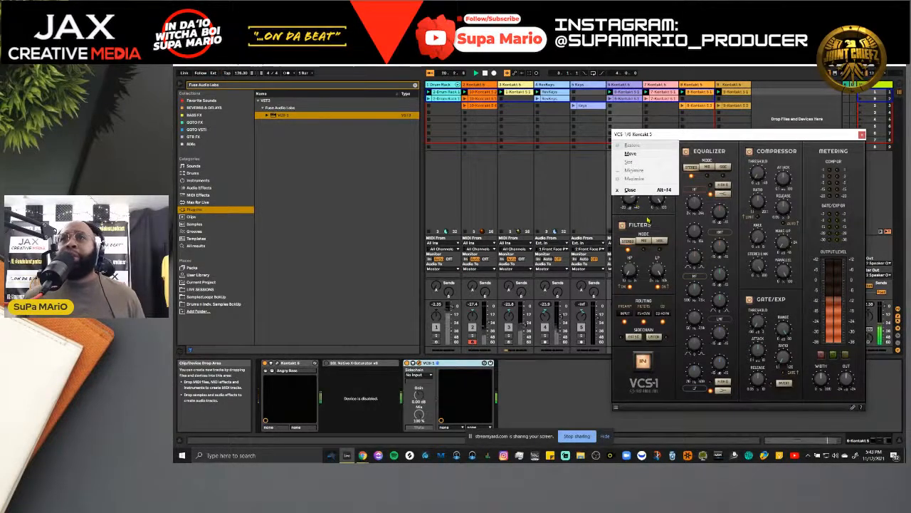
pyautogui.click(647, 219)
pyautogui.moveTo(637, 203)
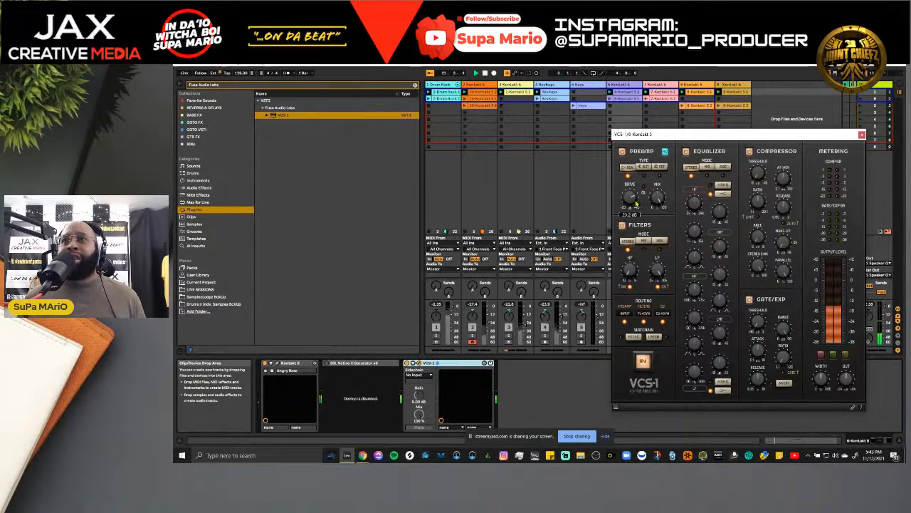
pyautogui.moveTo(636, 203); pyautogui.dragTo(637, 205)
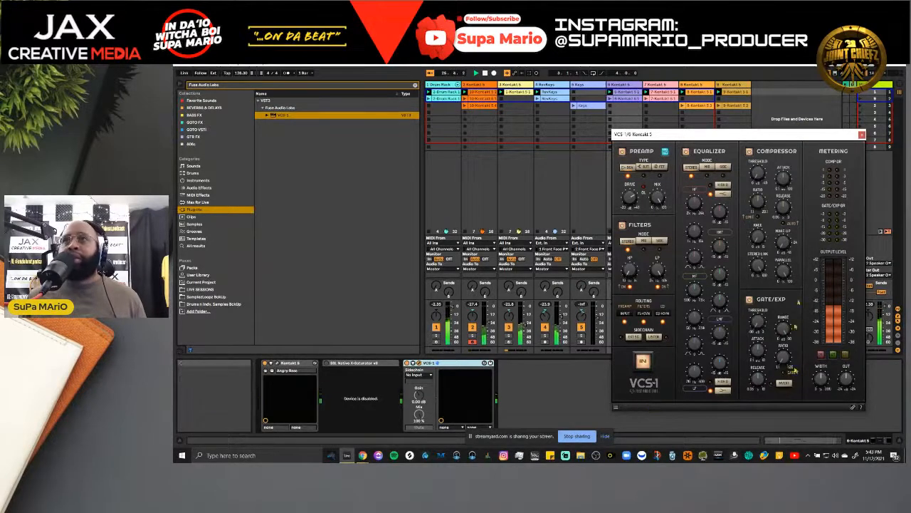
# - Move the VCS-1 window off the sixth track's mixer controls, solo that track and switch the plug-in's middle routing option
pyautogui.moveTo(781, 140); pyautogui.dragTo(518, 97)
pyautogui.click(617, 336)
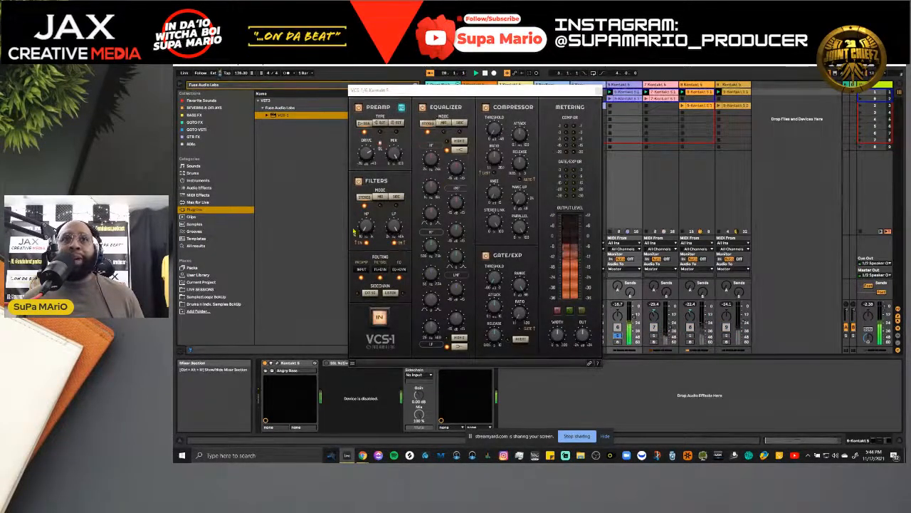
pyautogui.click(381, 271)
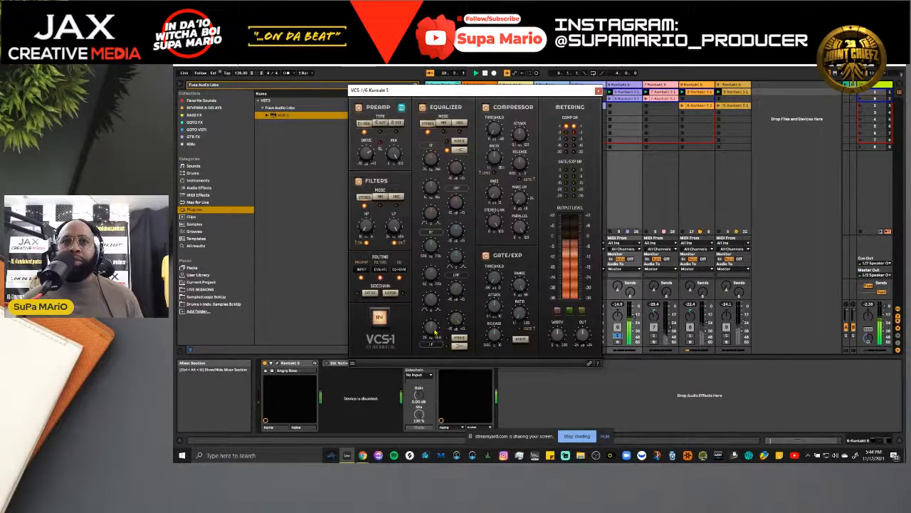
# - Set the equalizer's low-frequency band to about 50 Hz and adjust its gain by ear during playback
pyautogui.moveTo(436, 328)
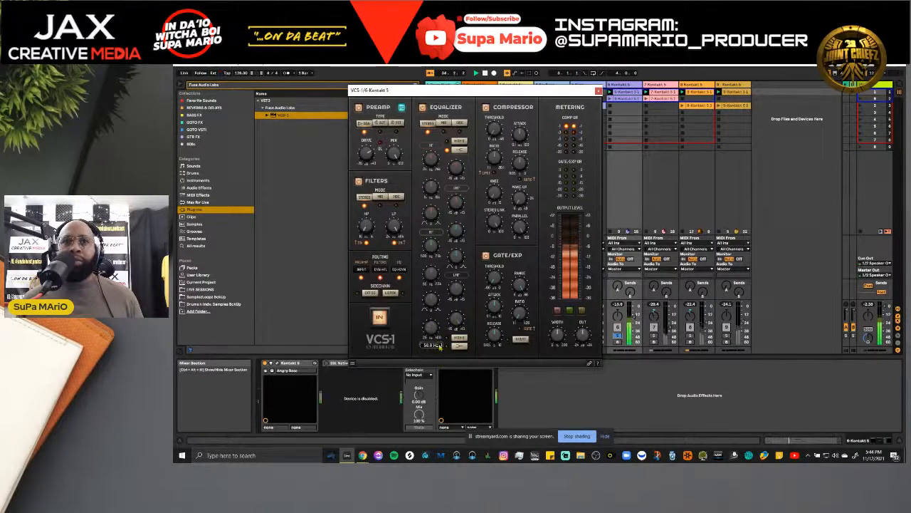
pyautogui.moveTo(440, 347)
pyautogui.mouseDown()
pyautogui.moveTo(440, 314)
pyautogui.moveTo(448, 362)
pyautogui.mouseUp()
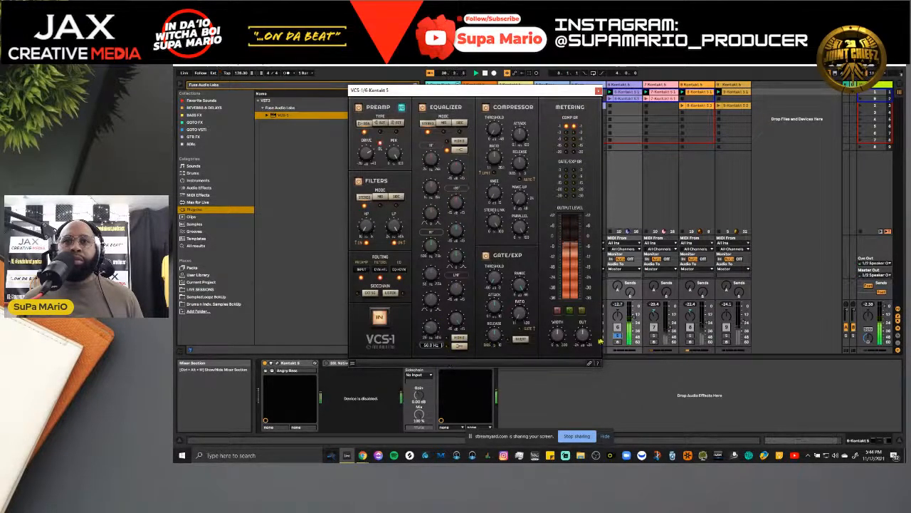
pyautogui.moveTo(455, 322)
pyautogui.mouseDown()
pyautogui.moveTo(461, 354)
pyautogui.moveTo(455, 296)
pyautogui.moveTo(459, 323)
pyautogui.mouseUp()
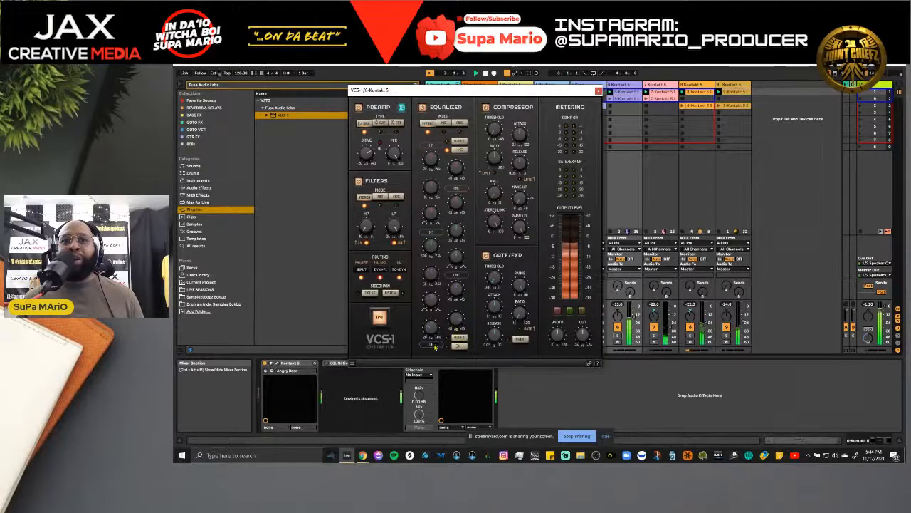
pyautogui.moveTo(457, 321)
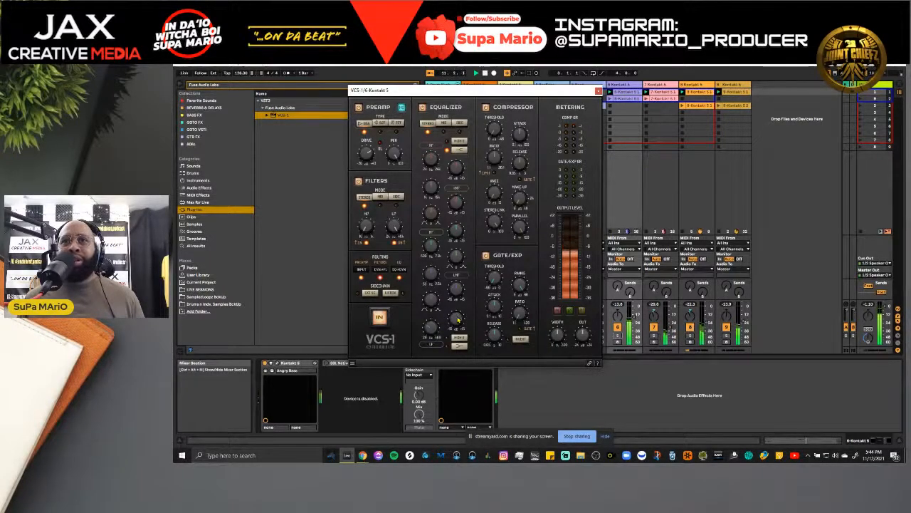
pyautogui.moveTo(458, 321); pyautogui.dragTo(458, 320)
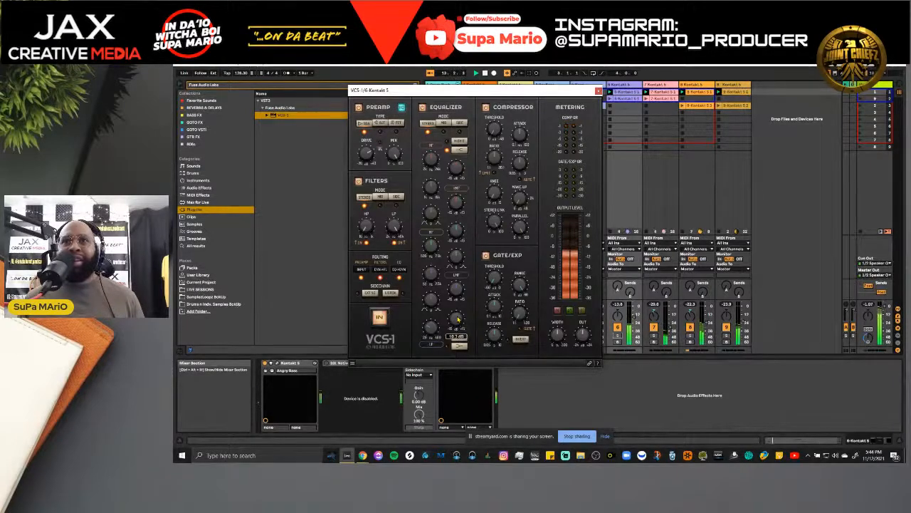
pyautogui.moveTo(460, 321); pyautogui.dragTo(460, 321)
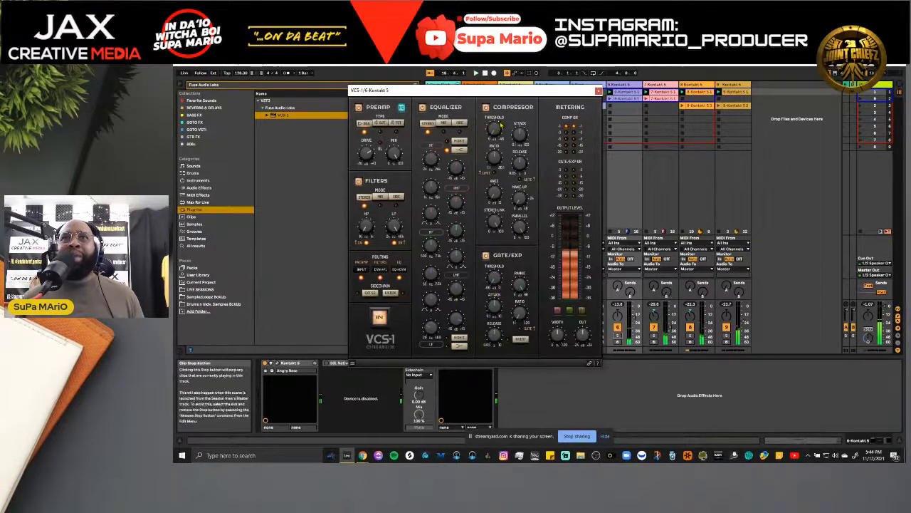
# - Bypass the VCS-1's compressor and gate/expander sections, and compare the soloed sixth track with the full mix
pyautogui.click(487, 254)
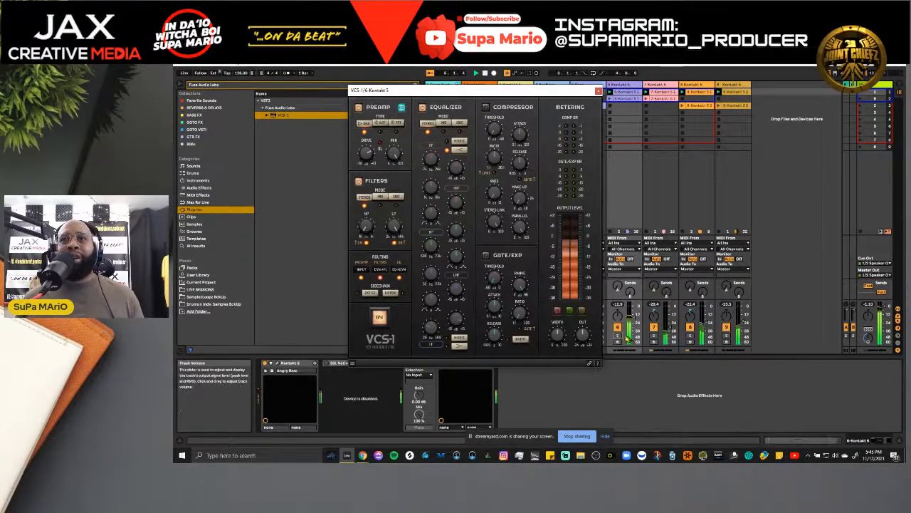
pyautogui.click(617, 336)
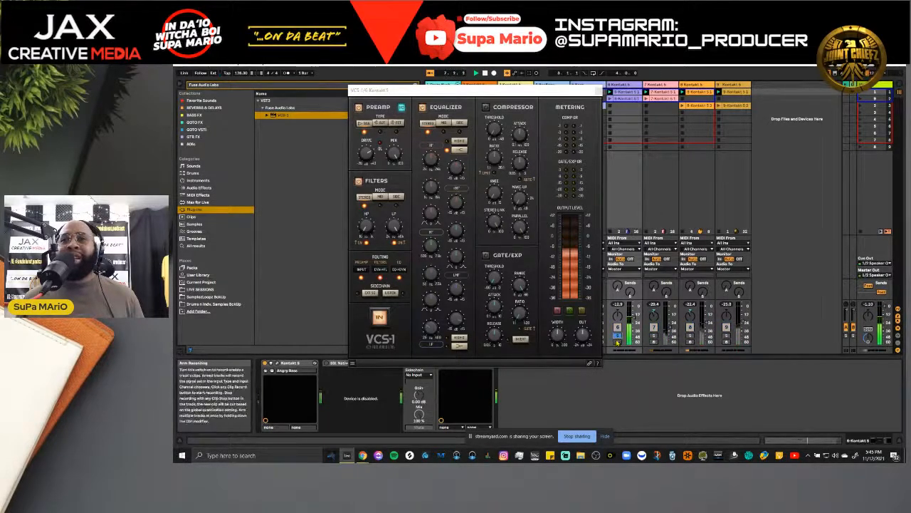
pyautogui.click(617, 336)
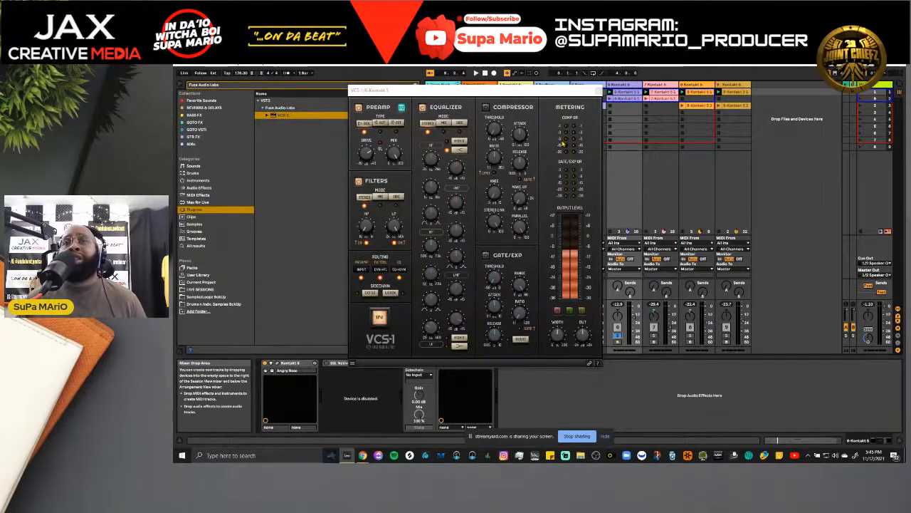
# - Adjust the VCS-1's stereo width on the sixth track, listening both soloed and in the full mix
pyautogui.press('space')
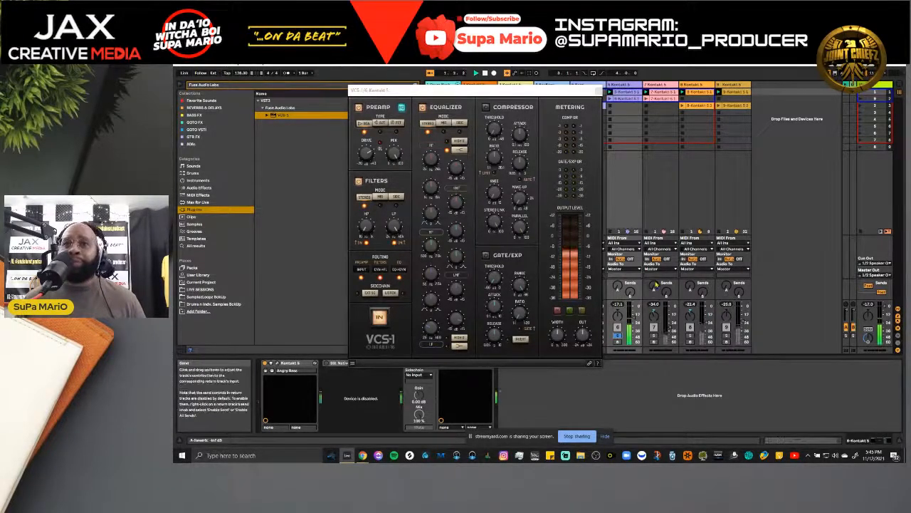
pyautogui.click(558, 335)
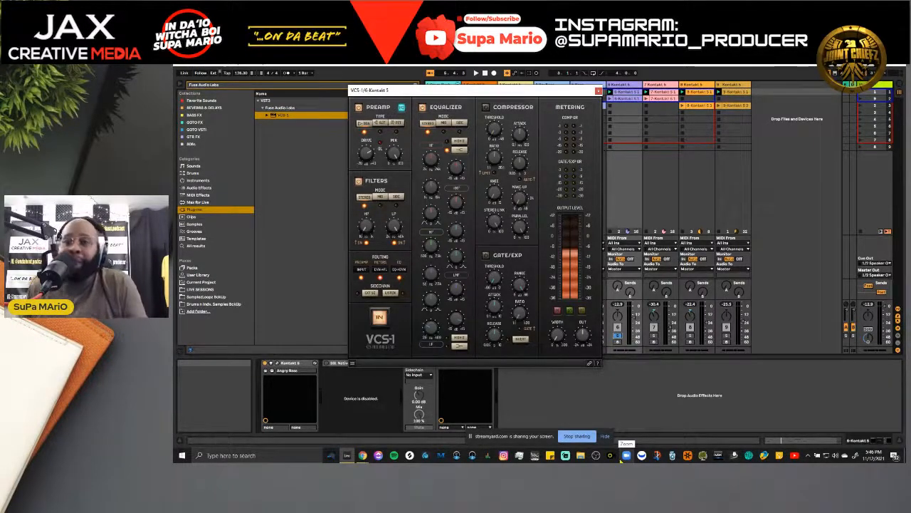
pyautogui.press('space')
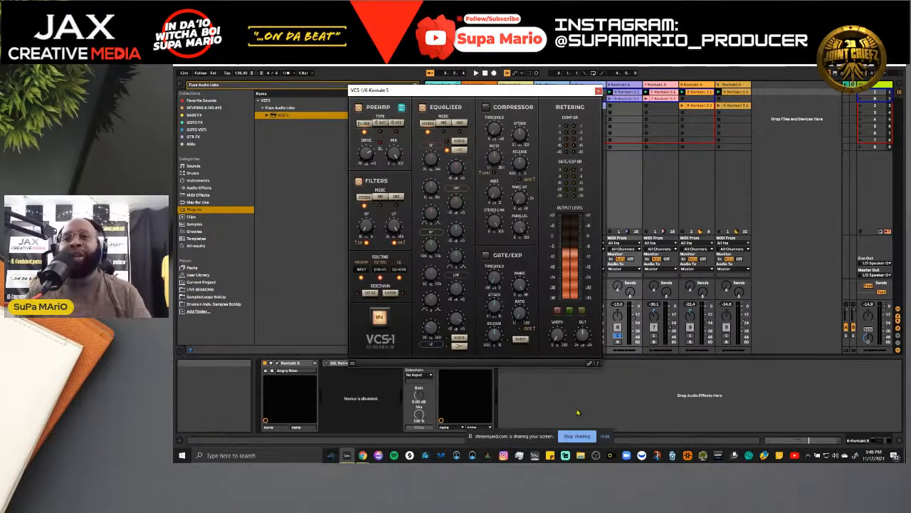
pyautogui.press('space')
pyautogui.click(617, 336)
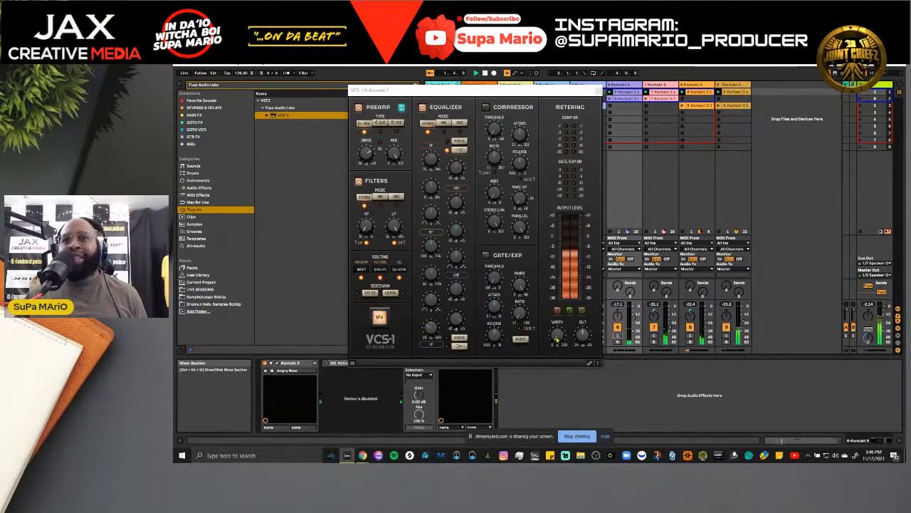
pyautogui.click(558, 340)
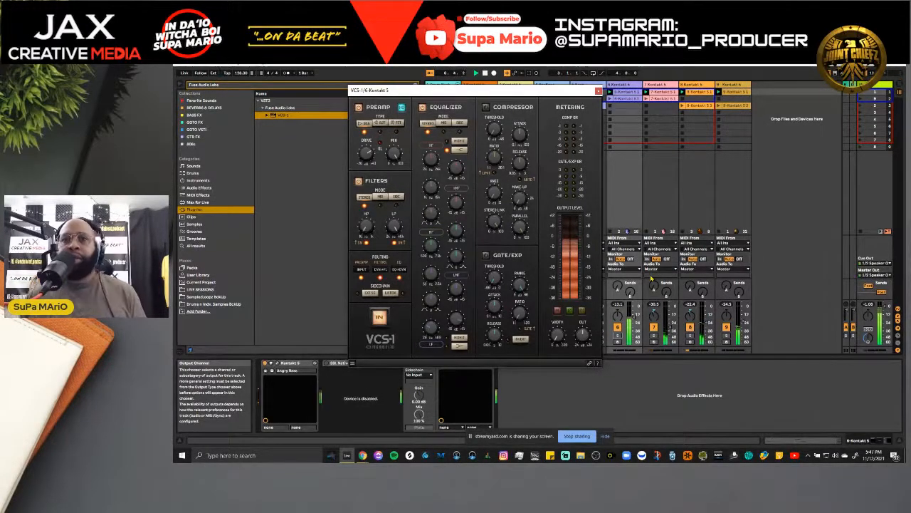
# - Close and reopen the sixth track's VCS-1 window, and place it clear of the device's sidechain settings
pyautogui.click(599, 91)
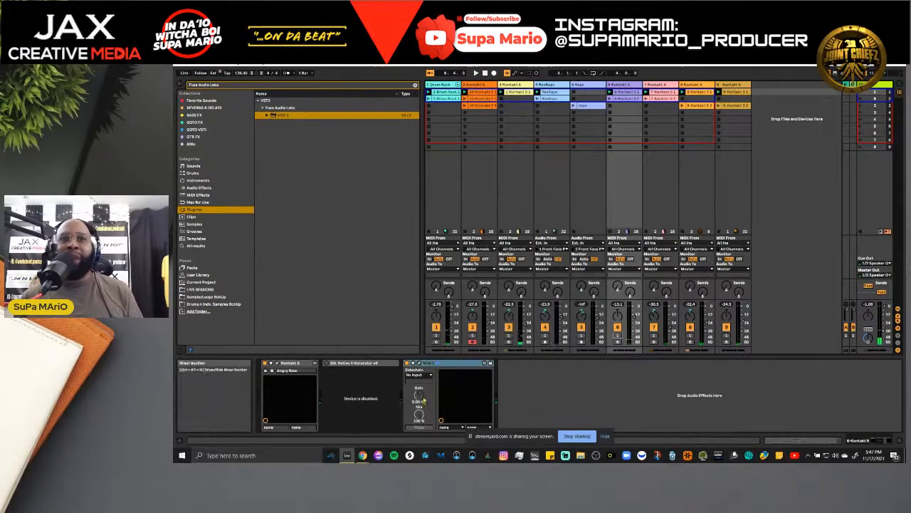
pyautogui.click(419, 363)
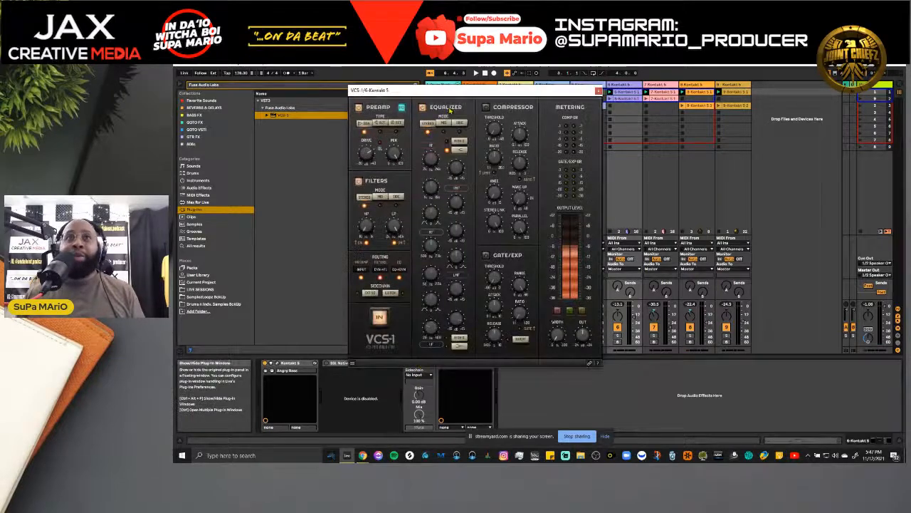
pyautogui.moveTo(461, 90); pyautogui.dragTo(686, 152)
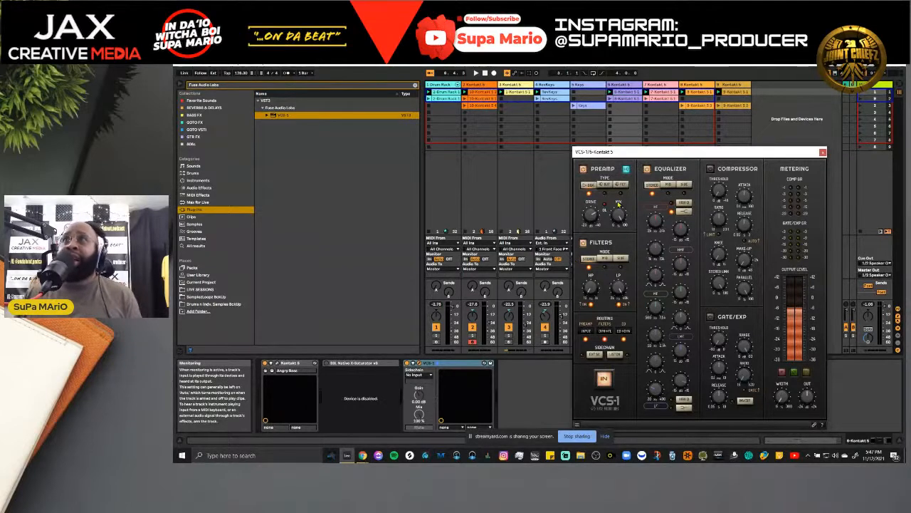
pyautogui.moveTo(624, 152); pyautogui.dragTo(603, 153)
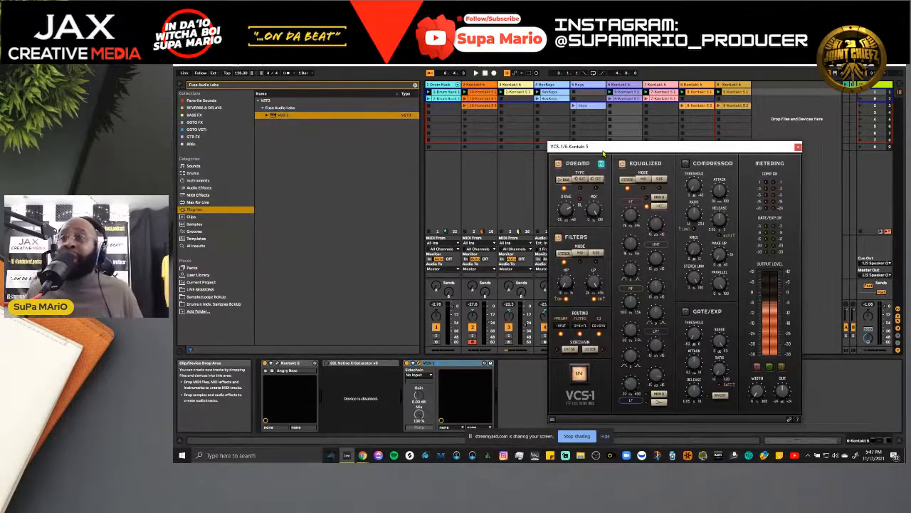
pyautogui.moveTo(634, 152)
pyautogui.mouseDown()
pyautogui.moveTo(637, 158)
pyautogui.moveTo(670, 119)
pyautogui.moveTo(610, 173)
pyautogui.moveTo(598, 121)
pyautogui.moveTo(586, 144)
pyautogui.moveTo(630, 159)
pyautogui.mouseUp()
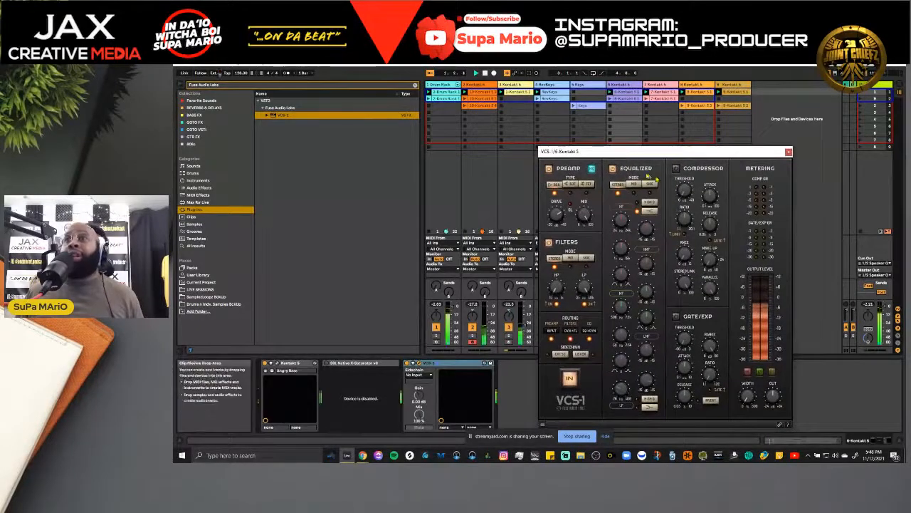
# - Set the sixth track's VCS-1 sidechain source to 1-Drum Rack, tapped from Drum Rack | Kick | Post FX
pyautogui.click(421, 375)
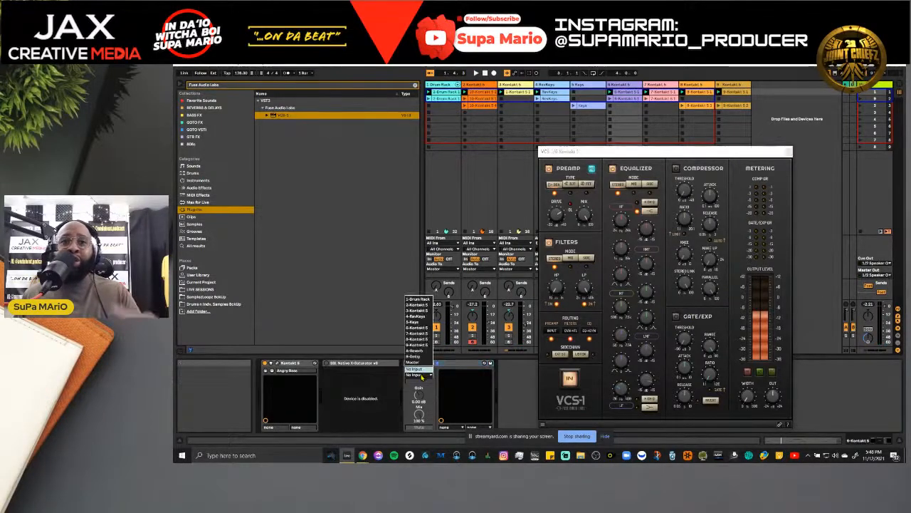
pyautogui.click(419, 299)
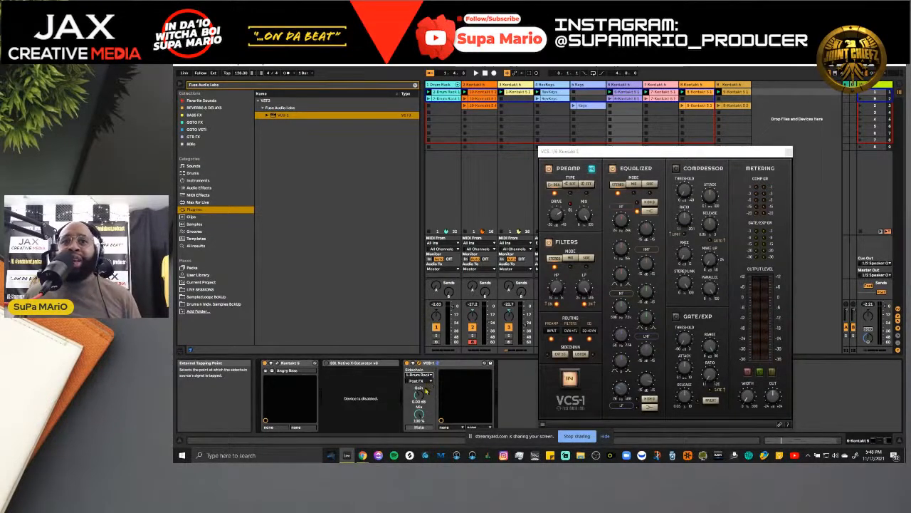
pyautogui.click(419, 381)
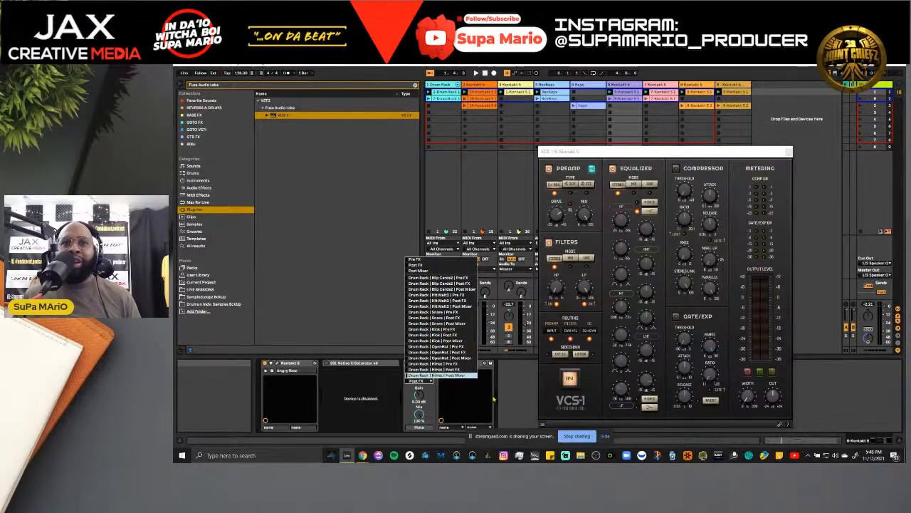
pyautogui.click(437, 375)
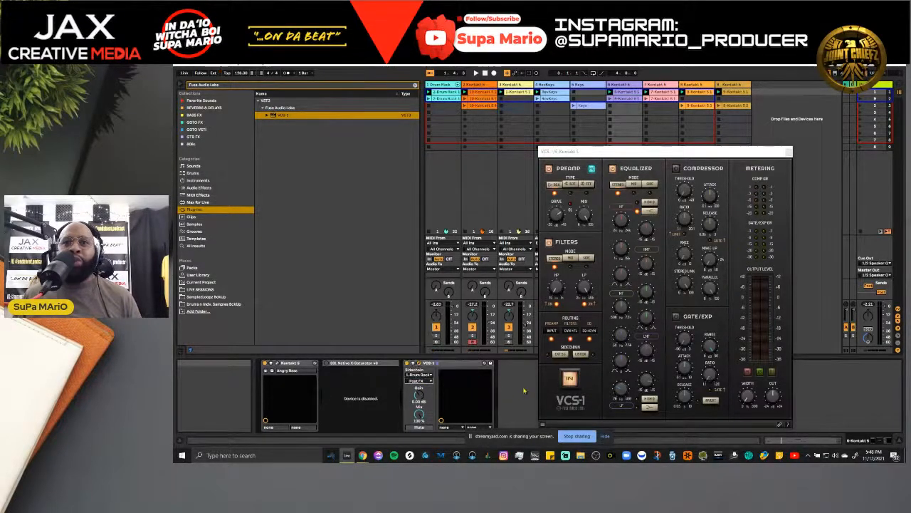
pyautogui.click(429, 378)
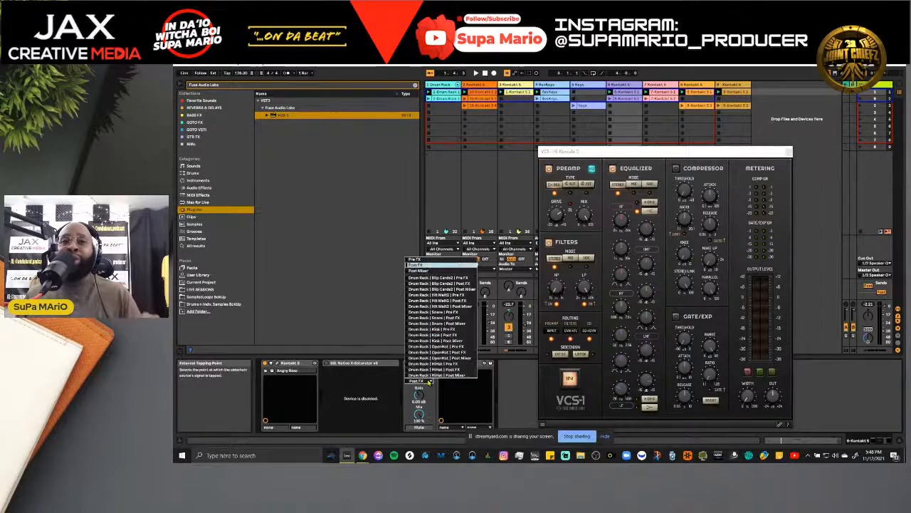
pyautogui.click(448, 335)
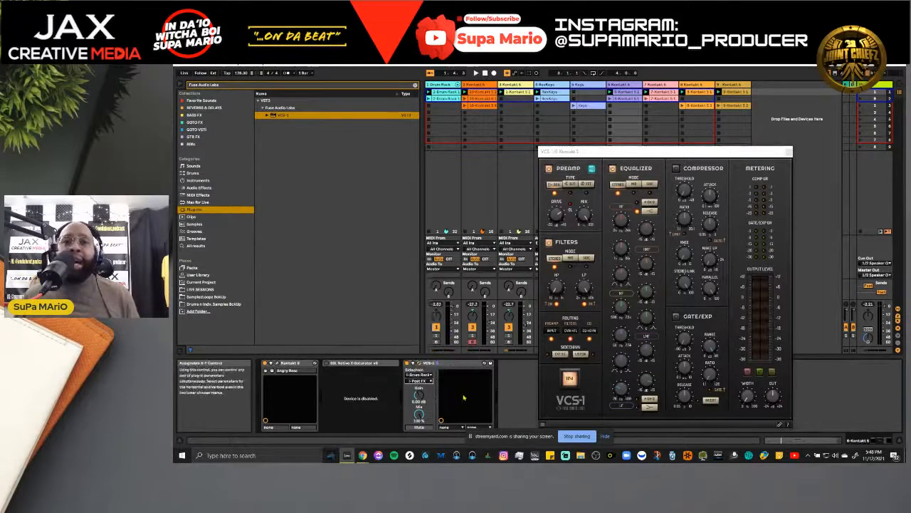
# - Start playback, solo the sixth track and reposition the VCS-1 window clear of the device's sidechain controls
pyautogui.press('space')
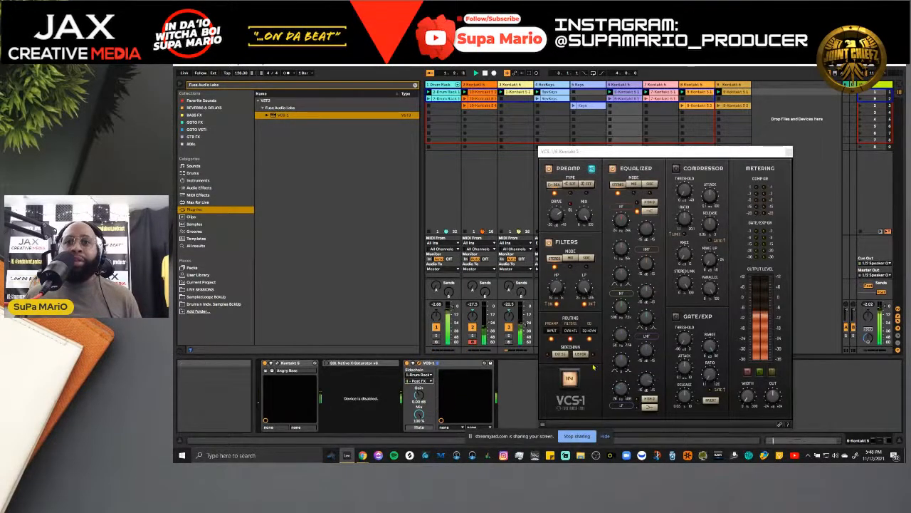
pyautogui.moveTo(655, 151); pyautogui.dragTo(389, 156)
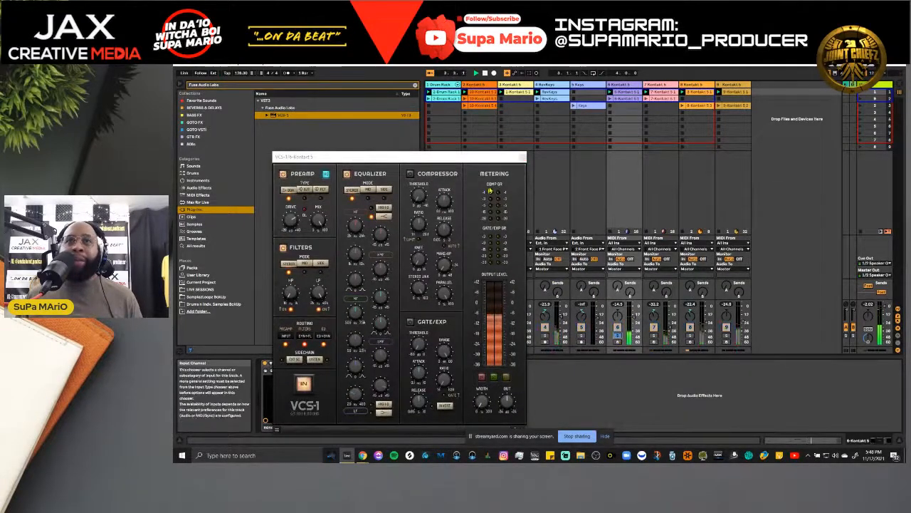
pyautogui.moveTo(479, 157); pyautogui.dragTo(718, 144)
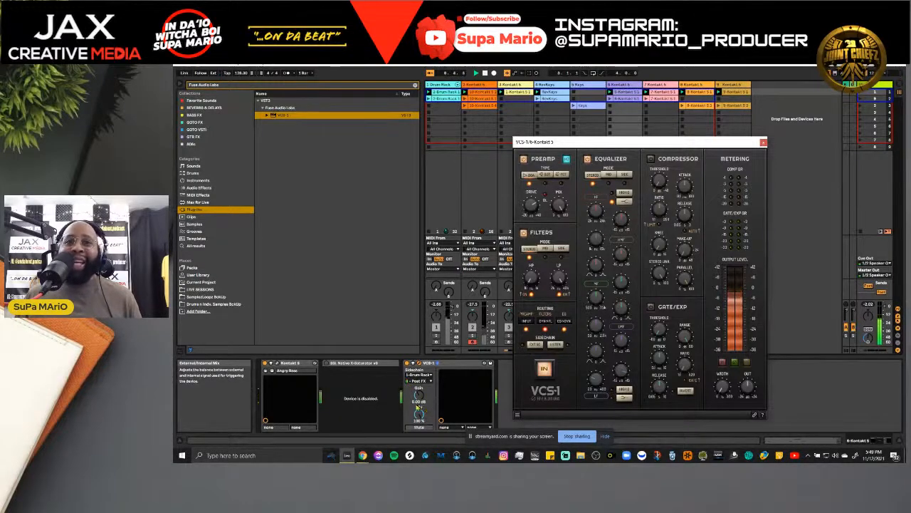
pyautogui.click(419, 401)
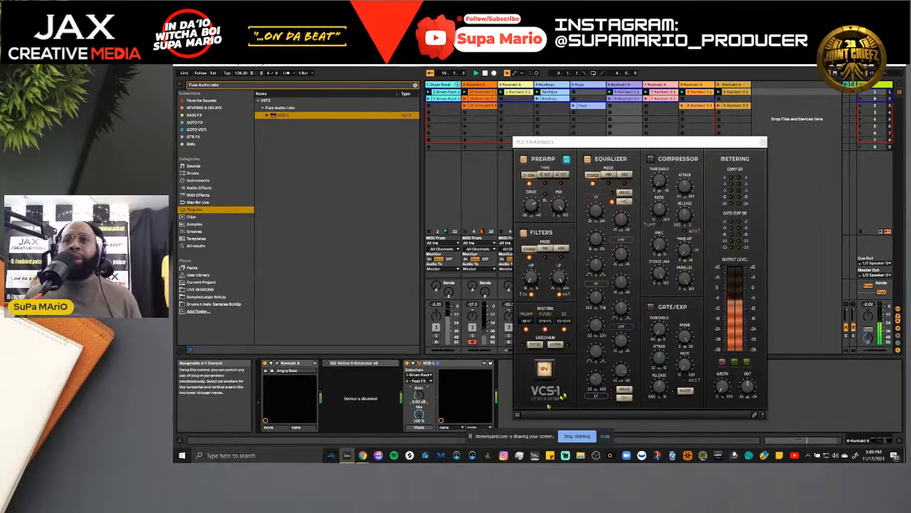
# - Enable the VCS-1 compressor on the sixth track and adjust its threshold, attack and ratio by ear
pyautogui.click(652, 161)
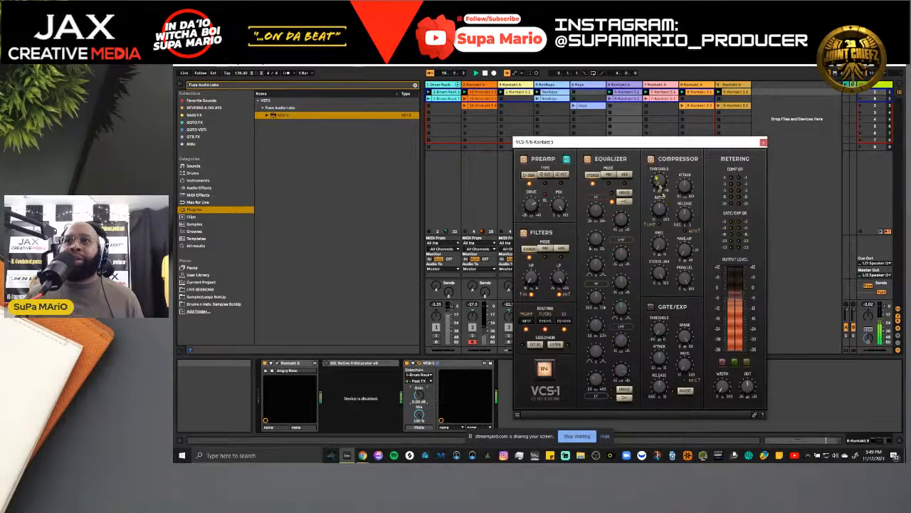
pyautogui.moveTo(659, 185); pyautogui.dragTo(666, 207)
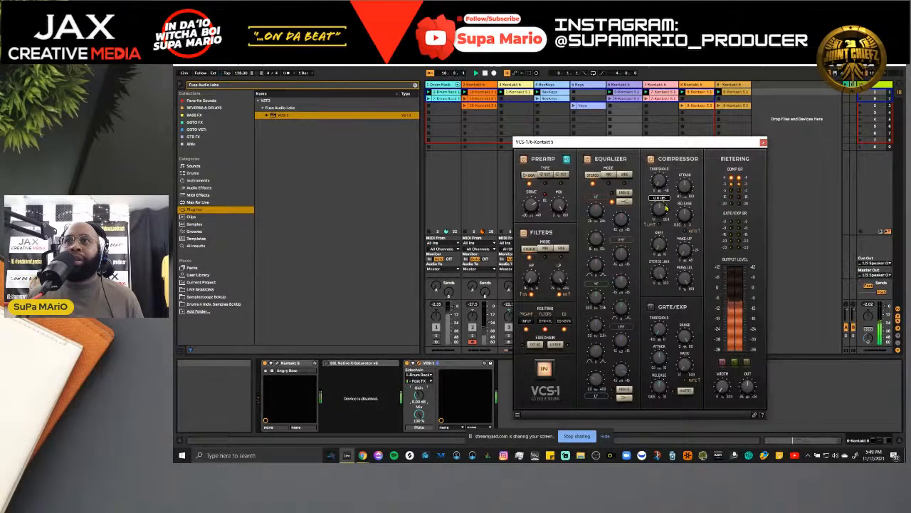
pyautogui.moveTo(684, 191)
pyautogui.mouseDown()
pyautogui.moveTo(691, 235)
pyautogui.moveTo(687, 200)
pyautogui.mouseUp()
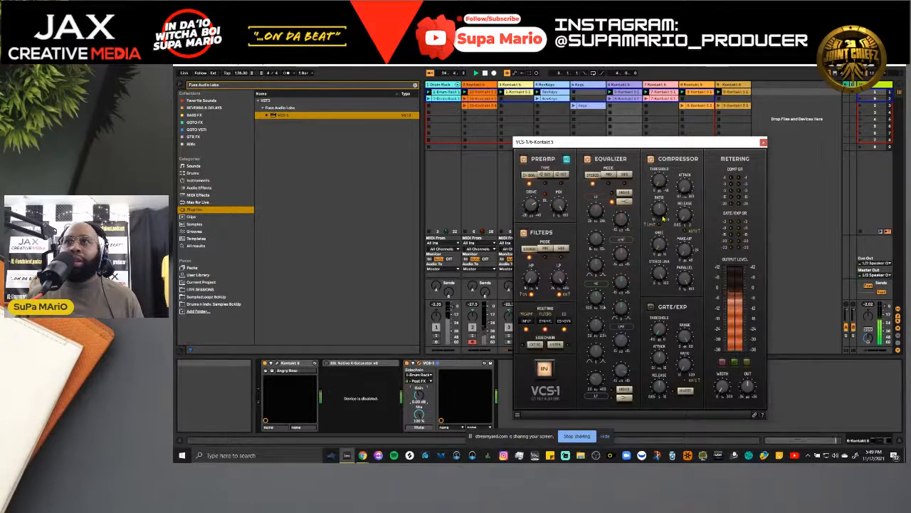
pyautogui.moveTo(663, 219)
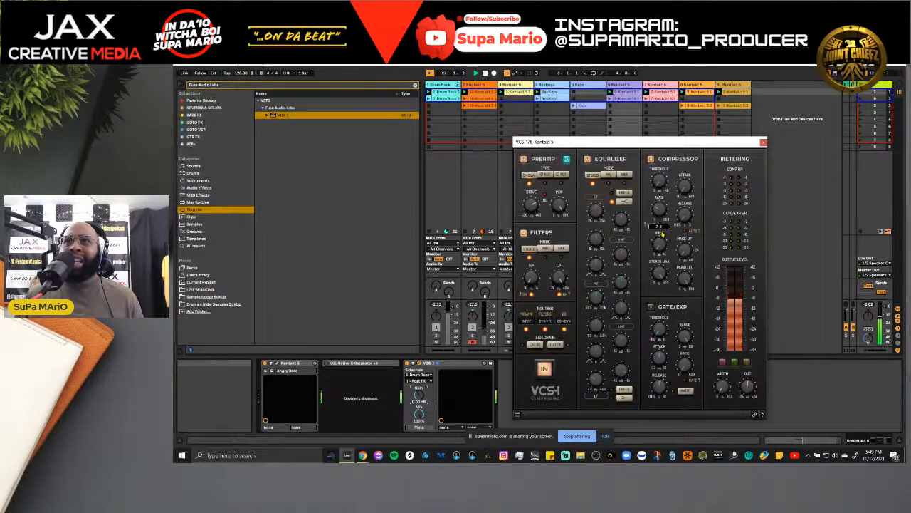
pyautogui.moveTo(666, 178)
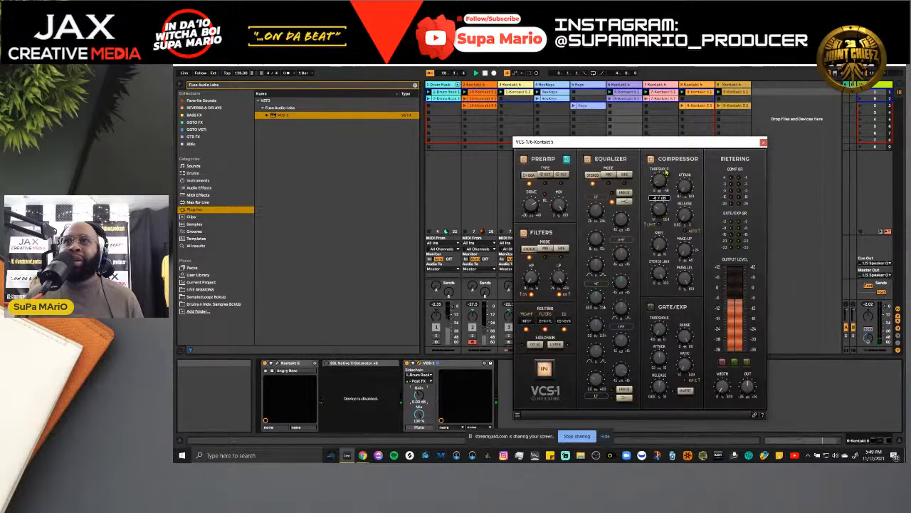
pyautogui.moveTo(666, 172); pyautogui.dragTo(667, 171)
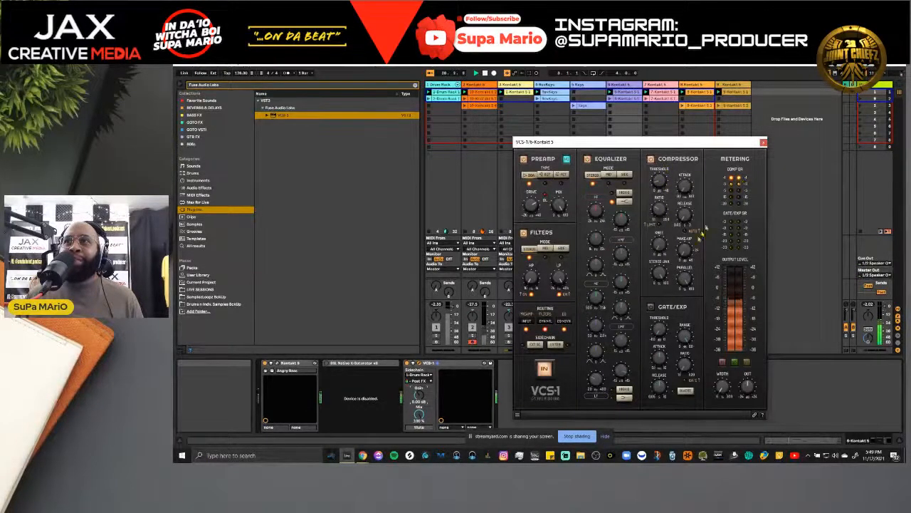
# - Solo the drum rack alongside the sixth track, readjust the compressor threshold, and take the drums back out of solo
pyautogui.click(436, 335)
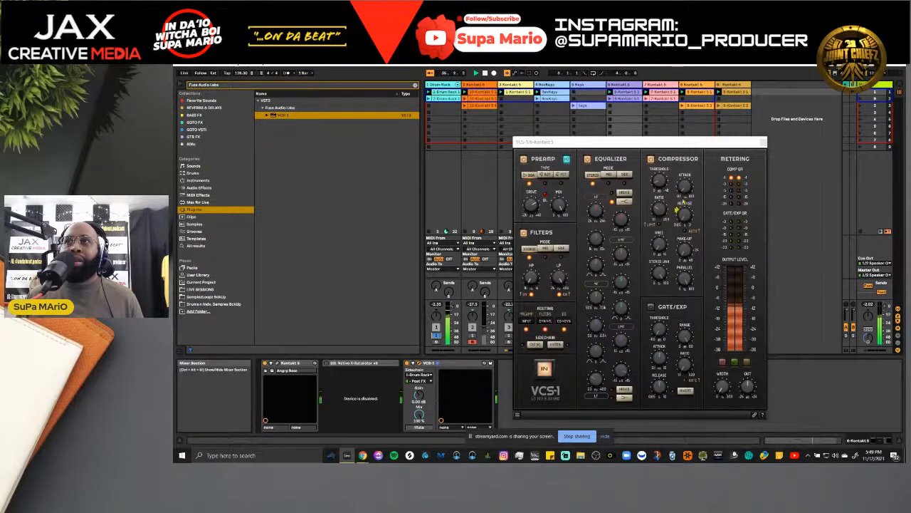
pyautogui.click(662, 186)
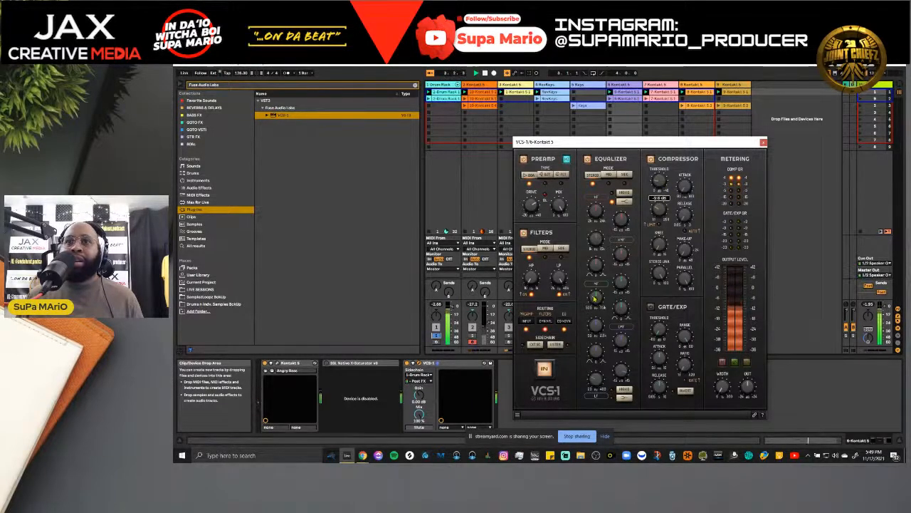
pyautogui.click(435, 339)
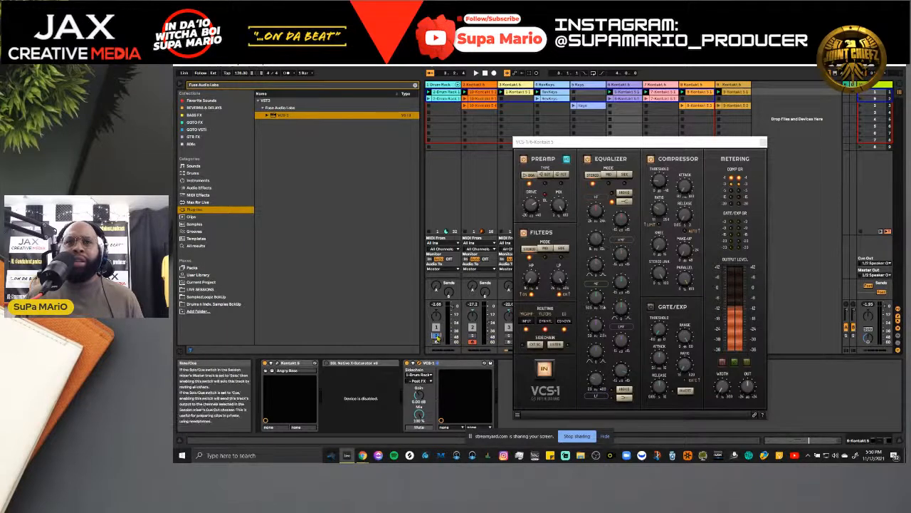
# - Activate the VCS-1's external sidechain, adjust the compressor threshold to the kick, and solo the drum rack alongside
pyautogui.click(535, 344)
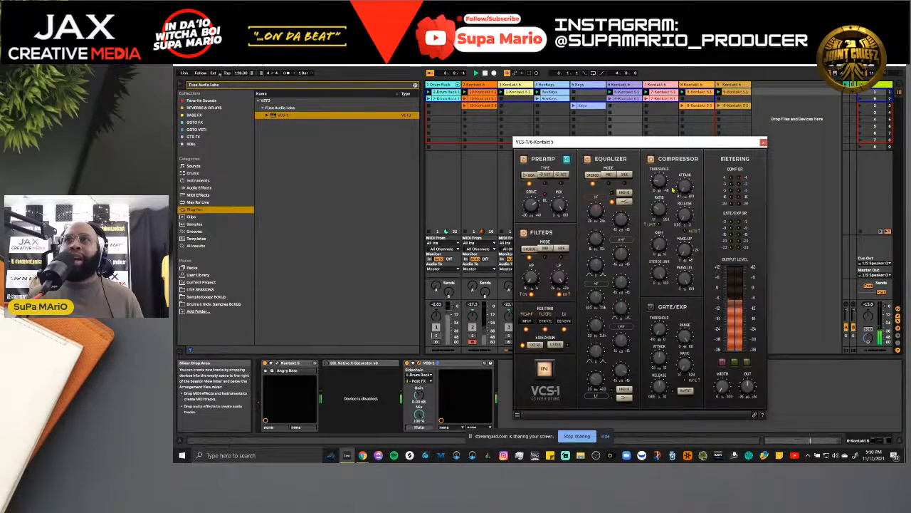
pyautogui.moveTo(660, 183); pyautogui.dragTo(662, 168)
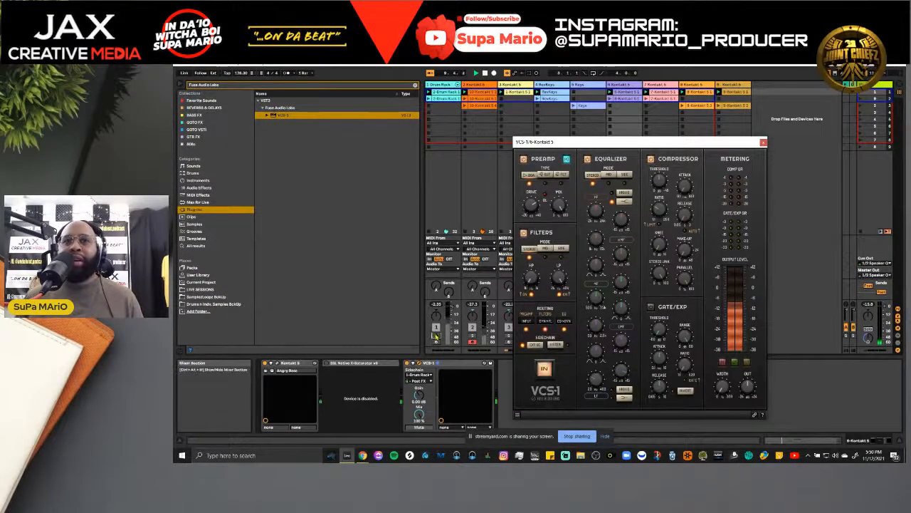
pyautogui.click(436, 336)
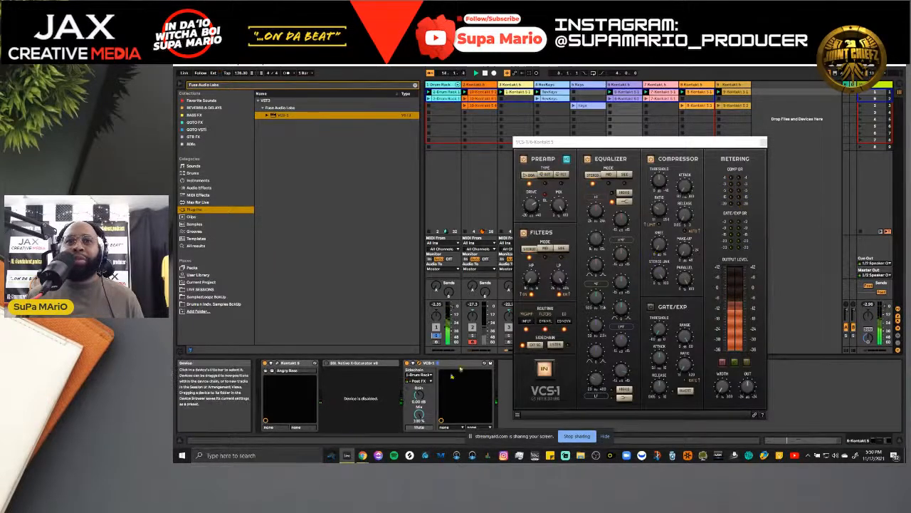
# - Restart playback and fine-tune the sidechained compressor's attack and release against the drums
pyautogui.moveTo(663, 198)
pyautogui.mouseDown()
pyautogui.moveTo(663, 214)
pyautogui.moveTo(660, 188)
pyautogui.mouseUp()
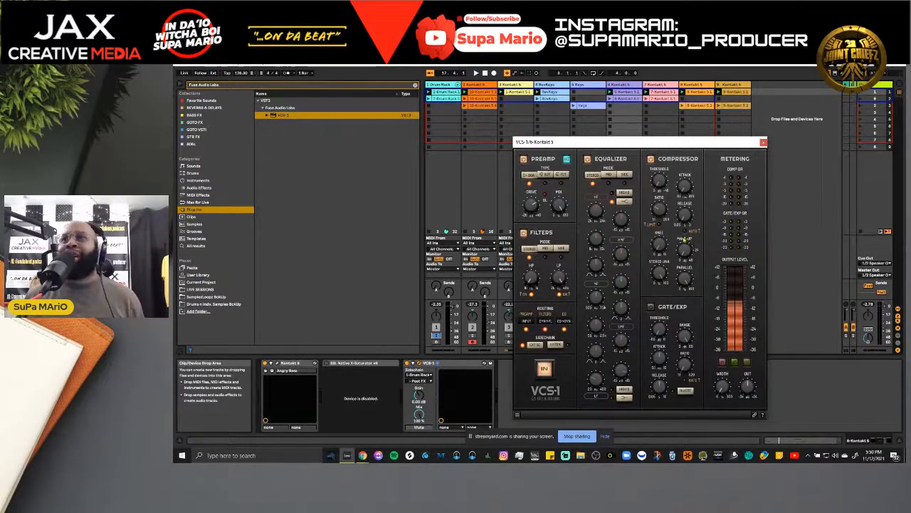
pyautogui.press('space')
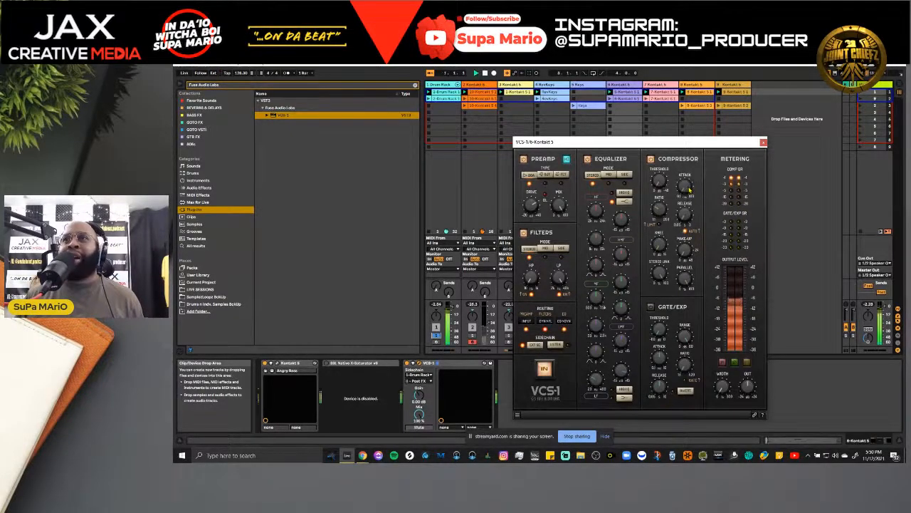
pyautogui.moveTo(689, 190)
pyautogui.mouseDown()
pyautogui.moveTo(689, 180)
pyautogui.moveTo(685, 189)
pyautogui.mouseUp()
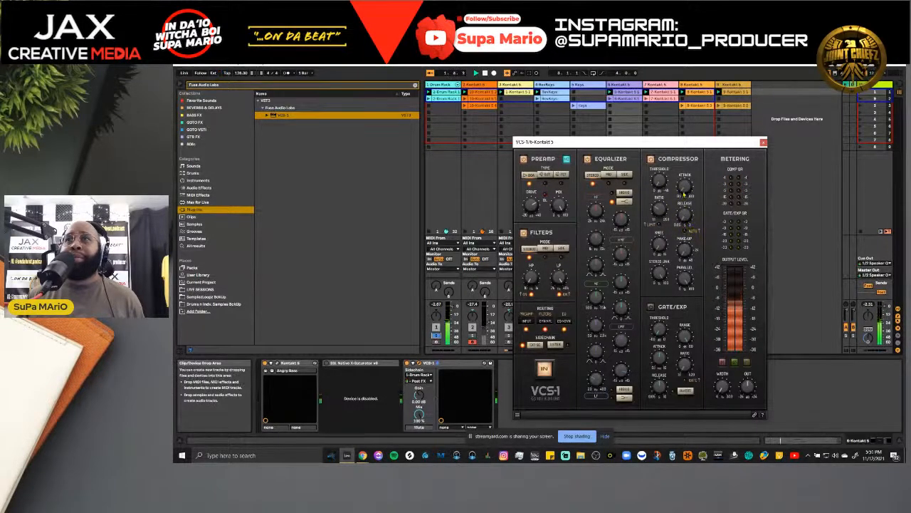
pyautogui.moveTo(686, 188); pyautogui.dragTo(683, 129)
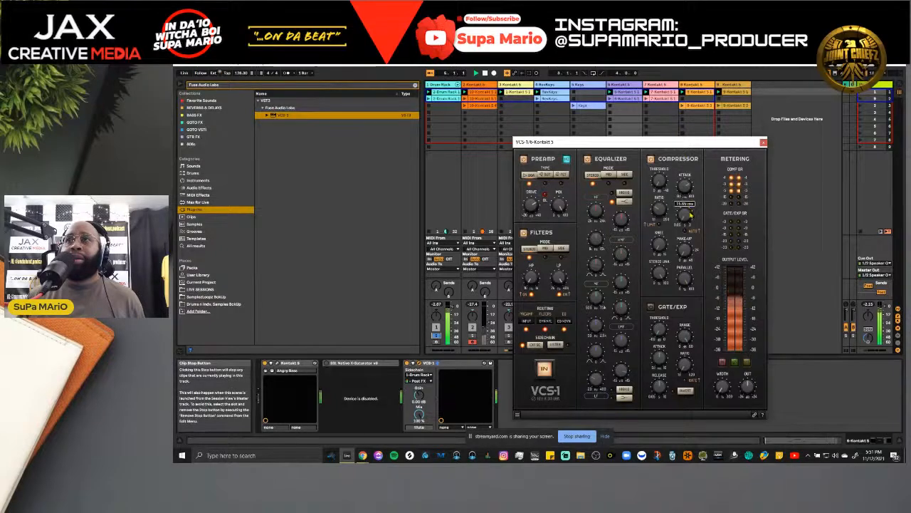
pyautogui.moveTo(690, 214)
pyautogui.mouseDown()
pyautogui.moveTo(692, 249)
pyautogui.moveTo(688, 210)
pyautogui.mouseUp()
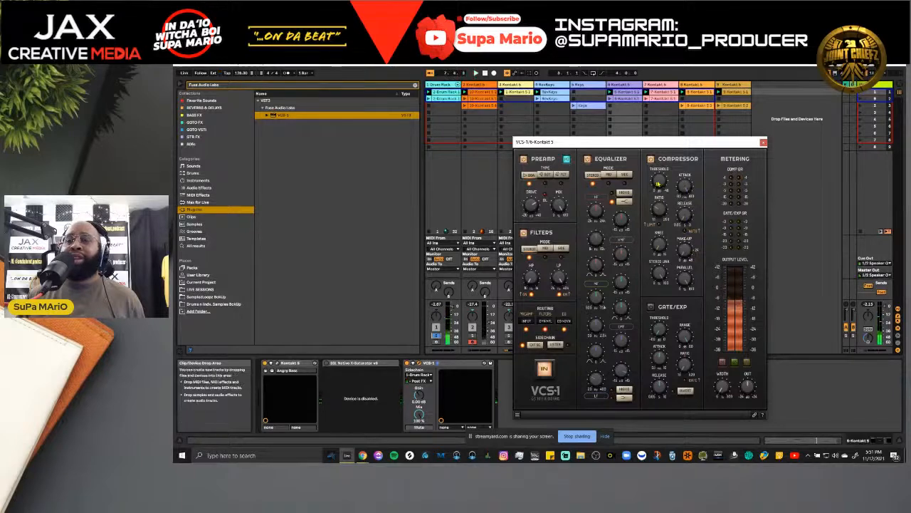
# - Readjust the sidechained compressor's threshold and timing by ear during playback, and nudge the VCS-1 window
pyautogui.moveTo(659, 183); pyautogui.dragTo(661, 83)
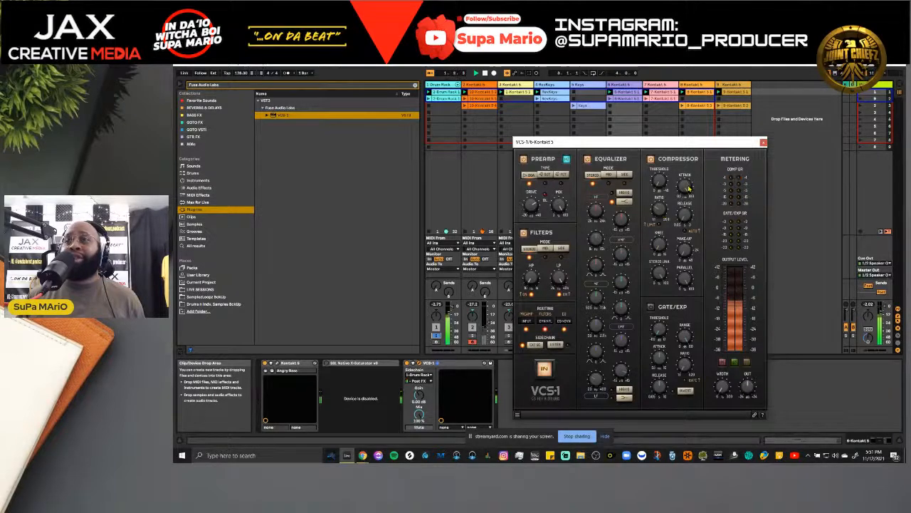
pyautogui.moveTo(693, 205); pyautogui.dragTo(690, 227)
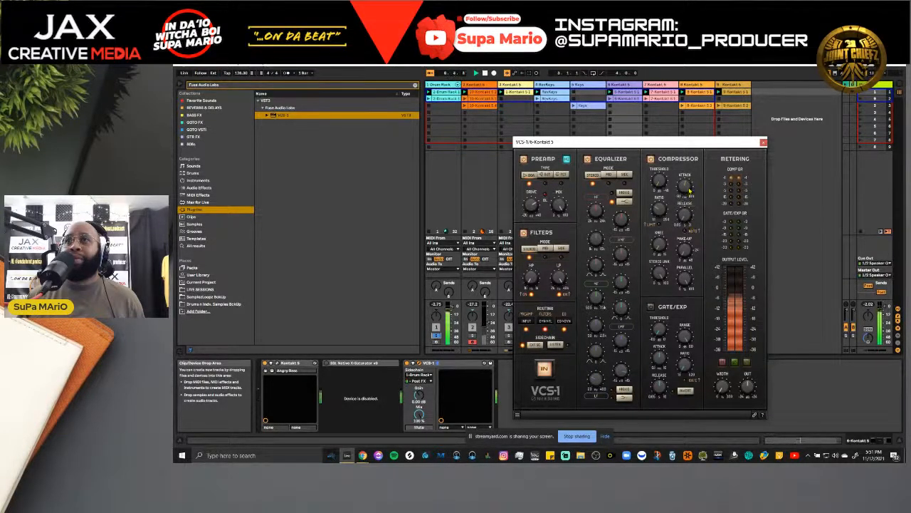
pyautogui.moveTo(681, 143)
pyautogui.mouseDown()
pyautogui.moveTo(648, 96)
pyautogui.moveTo(706, 103)
pyautogui.moveTo(710, 114)
pyautogui.moveTo(671, 152)
pyautogui.moveTo(677, 140)
pyautogui.mouseUp()
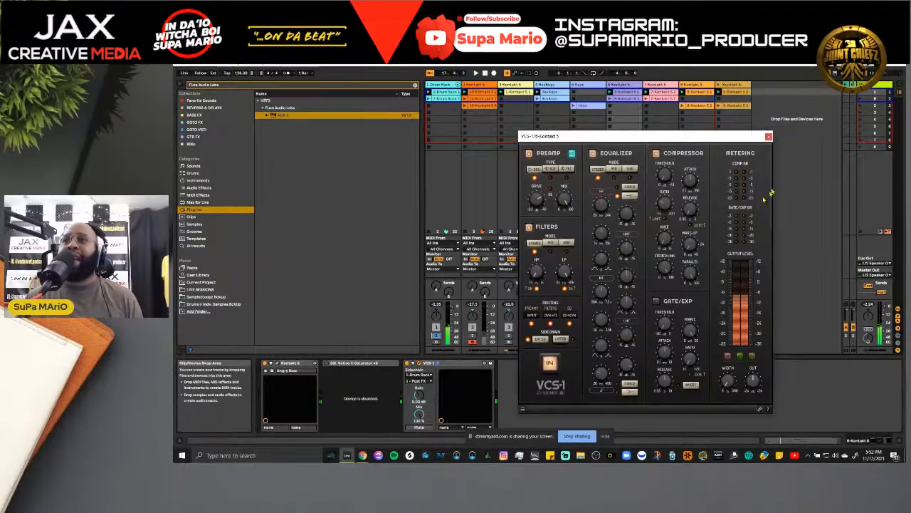
# - Close the sixth track's VCS-1, clear the drum rack solo, and rebalance the sixth track's volume in the full mix
pyautogui.click(768, 136)
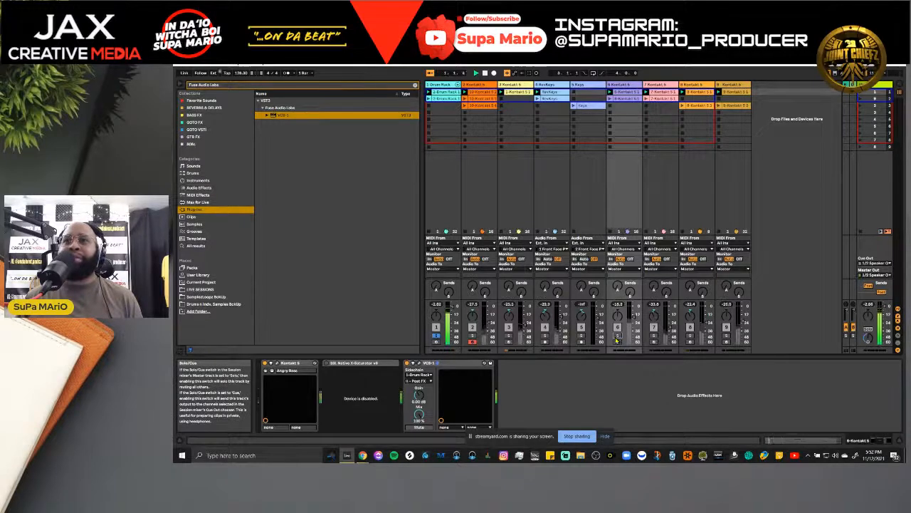
pyautogui.click(436, 335)
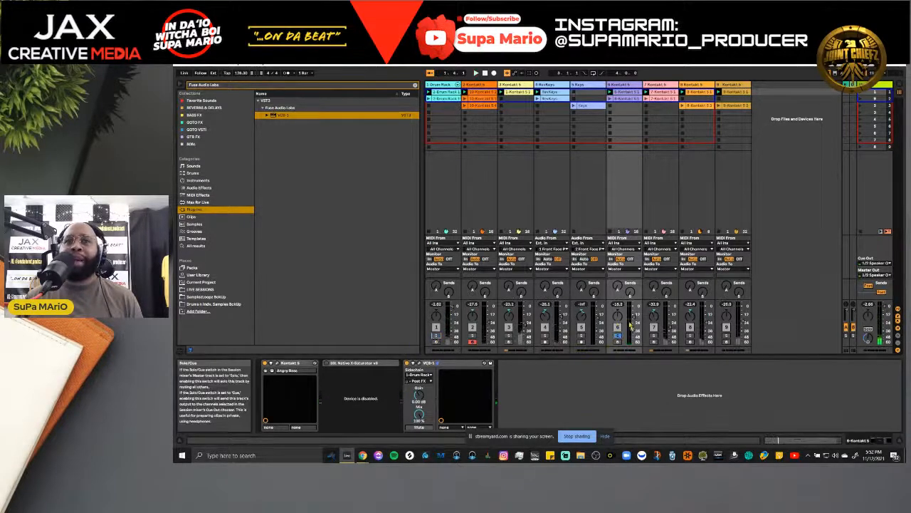
pyautogui.press('space')
pyautogui.press('space')
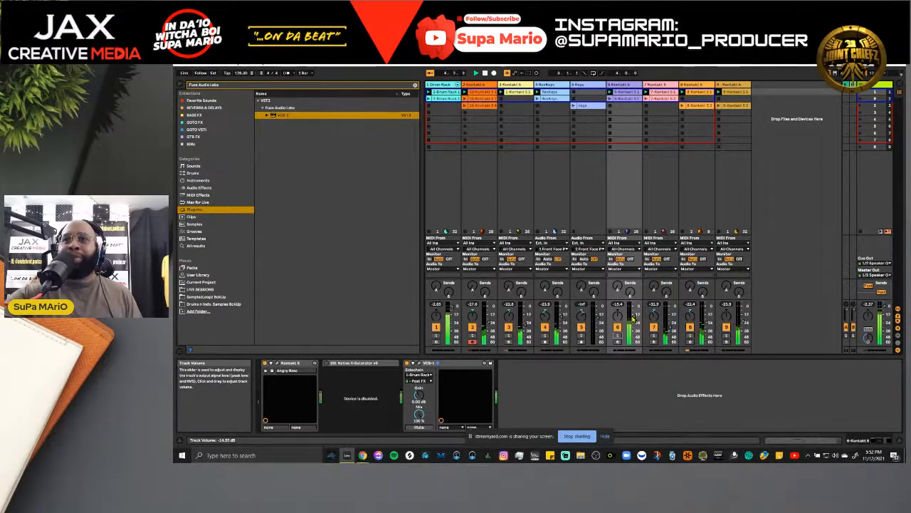
pyautogui.moveTo(633, 319); pyautogui.dragTo(633, 319)
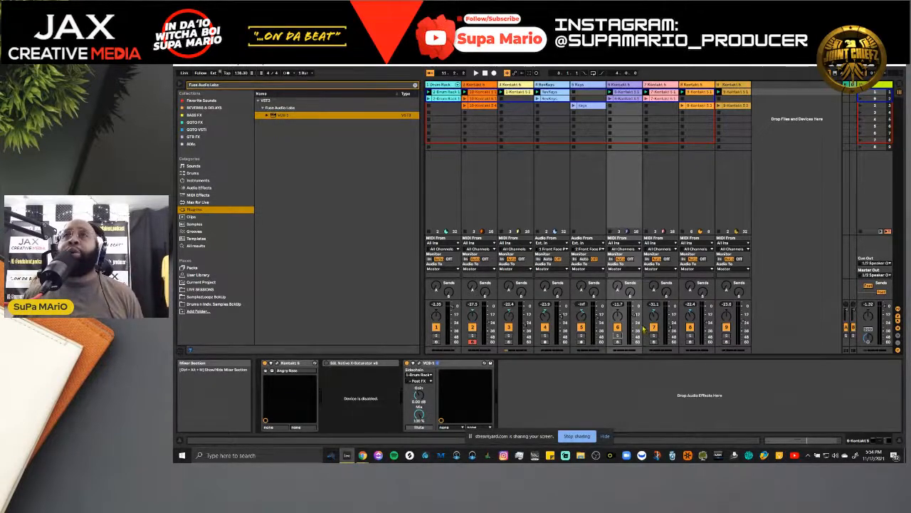
pyautogui.press('space')
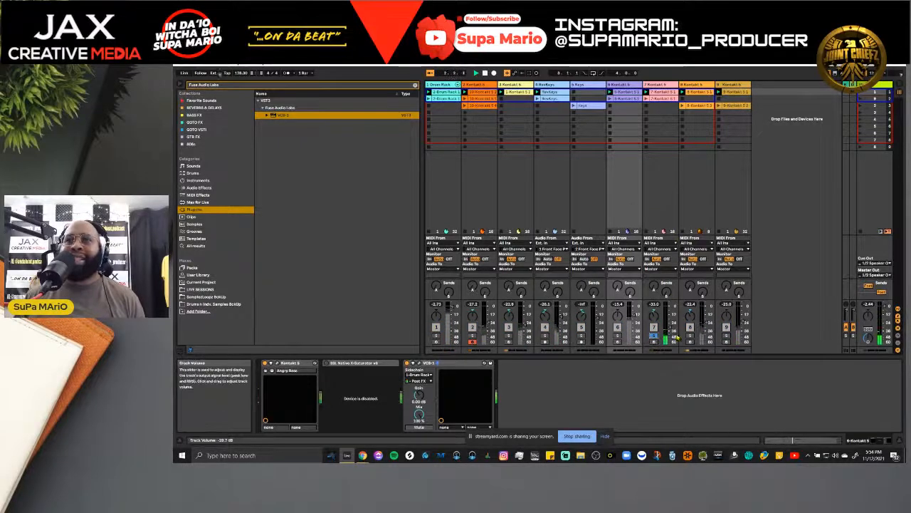
# - Bring up the VCS-1 on the seventh track, adjust its stereo width during playback, and close the plug-in
pyautogui.click(416, 363)
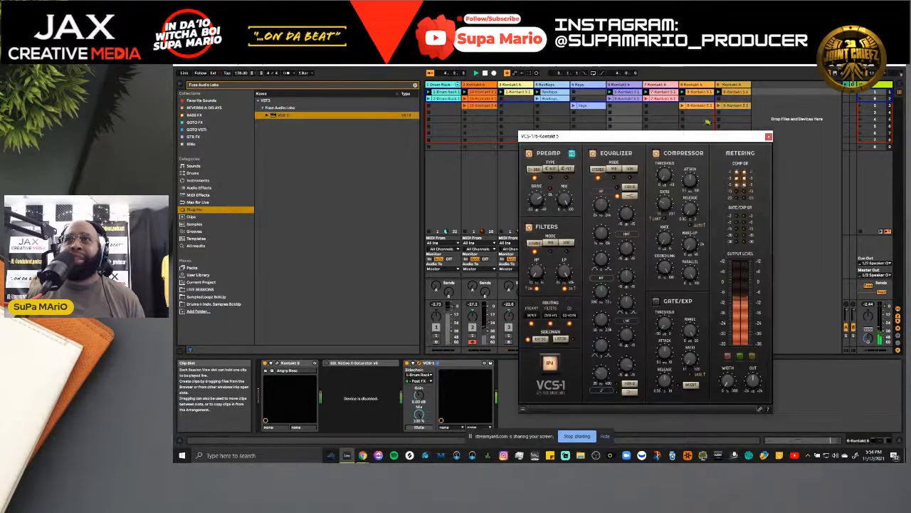
pyautogui.click(768, 136)
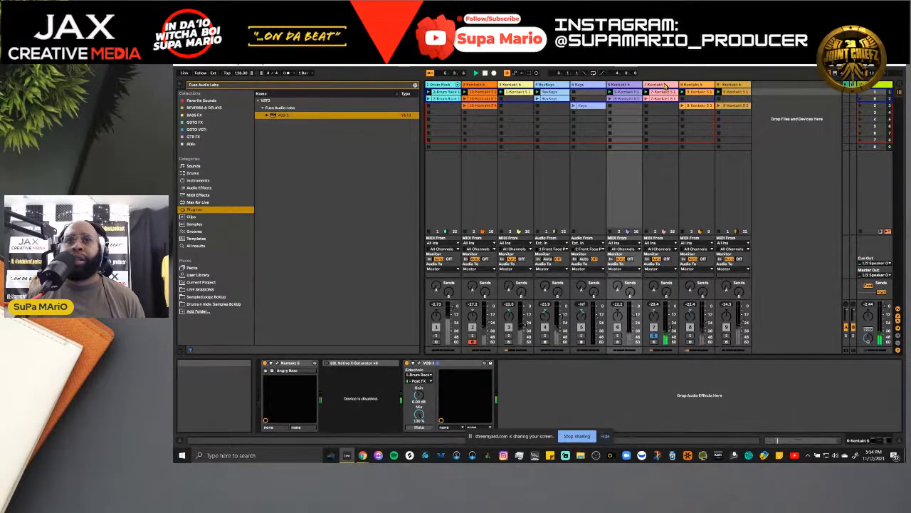
pyautogui.click(666, 85)
pyautogui.click(338, 363)
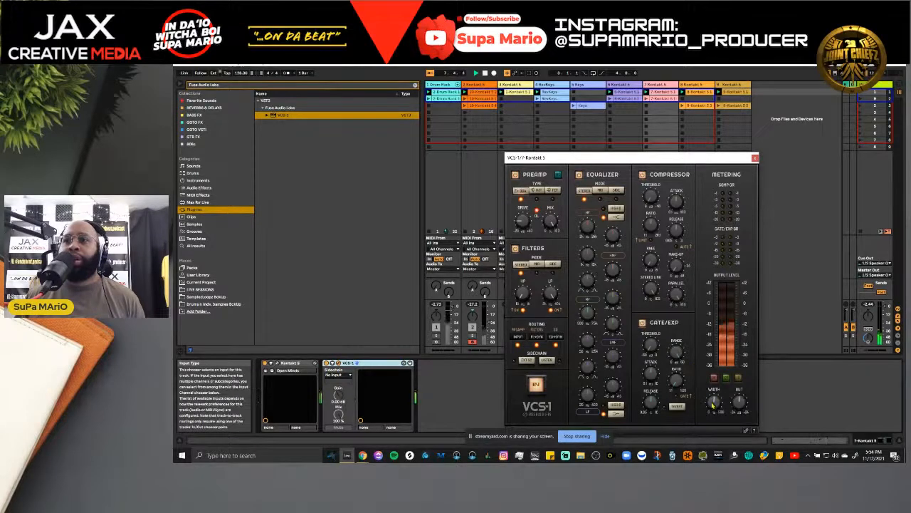
pyautogui.moveTo(713, 402)
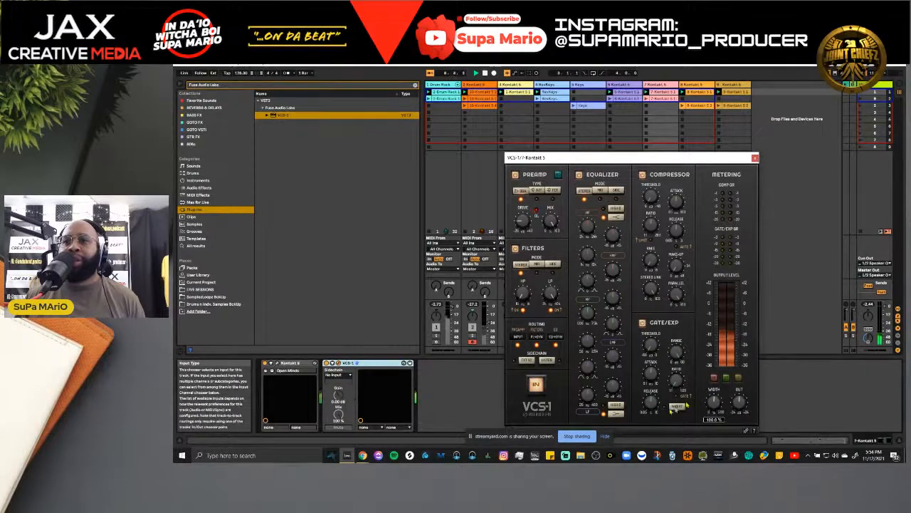
pyautogui.moveTo(714, 407); pyautogui.dragTo(720, 396)
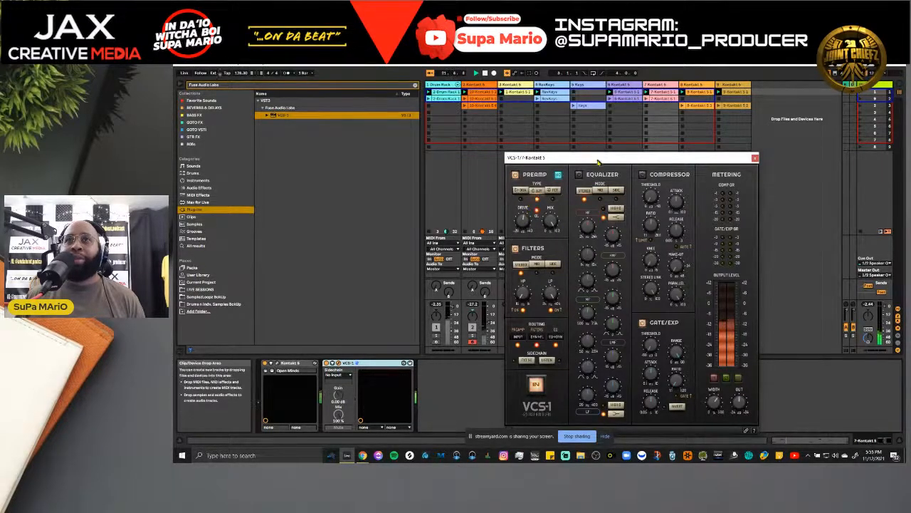
pyautogui.moveTo(541, 157); pyautogui.dragTo(417, 127)
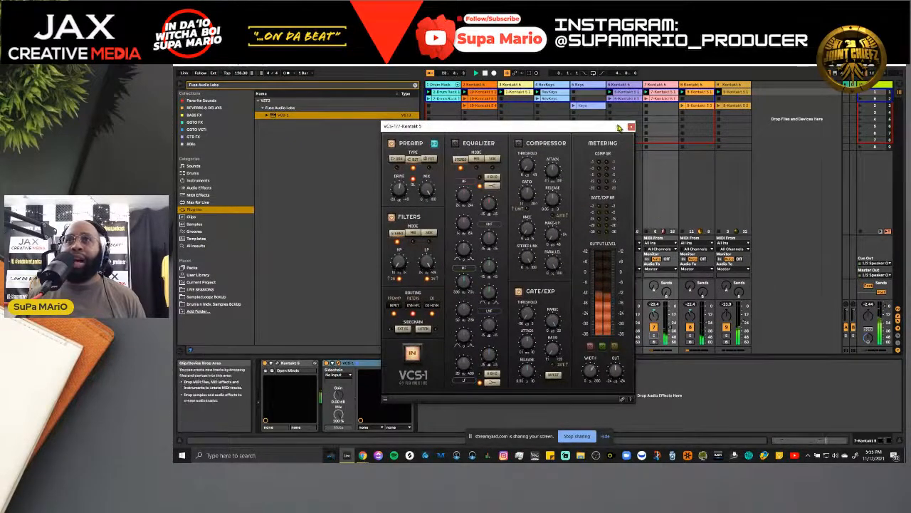
pyautogui.click(631, 127)
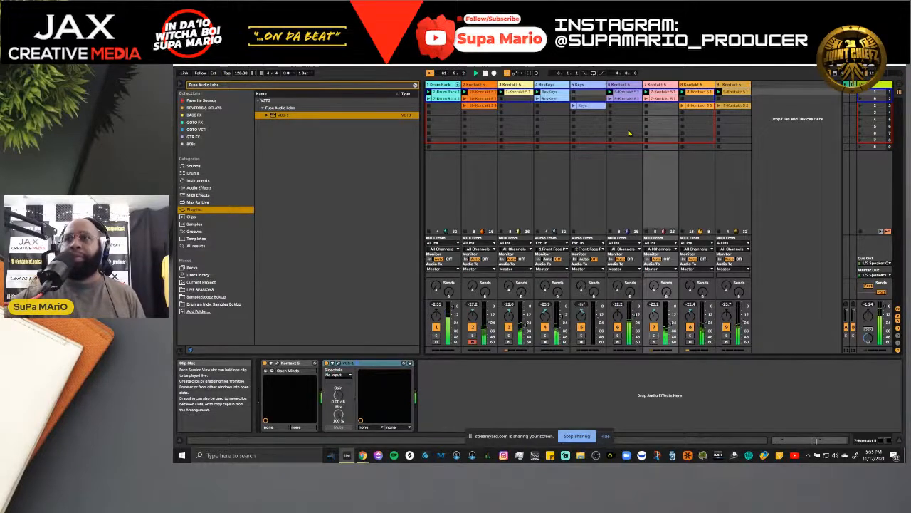
# - Solo the eighth track and open its VCS-1, moving the plug-in window clear of that track's mixer strip
pyautogui.click(689, 340)
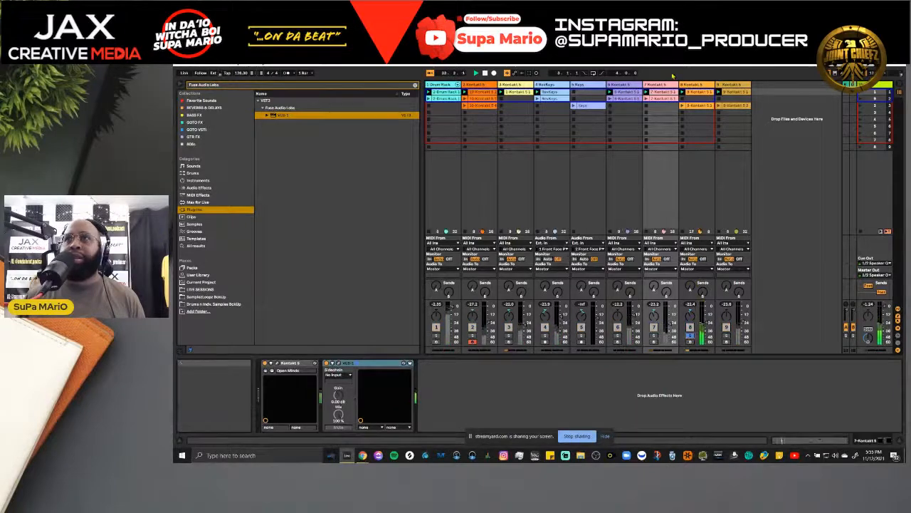
pyautogui.click(694, 87)
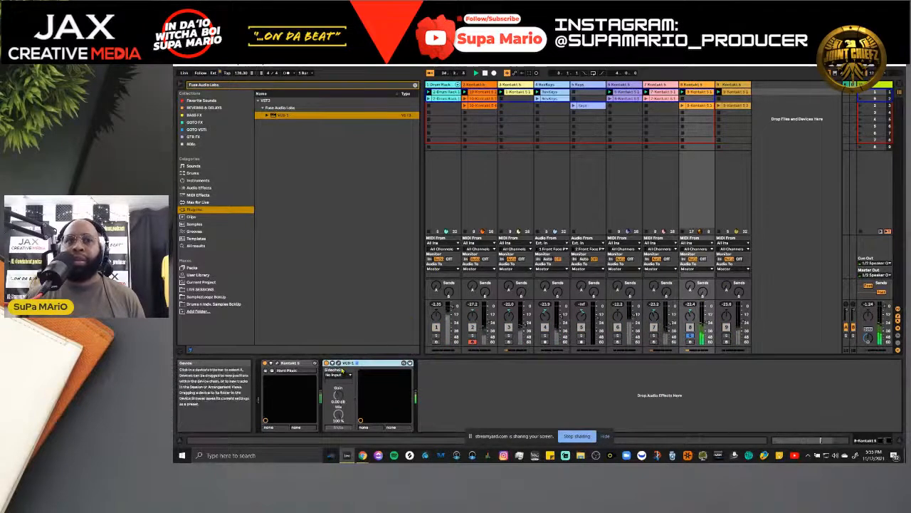
pyautogui.click(339, 364)
pyautogui.moveTo(625, 163); pyautogui.dragTo(524, 121)
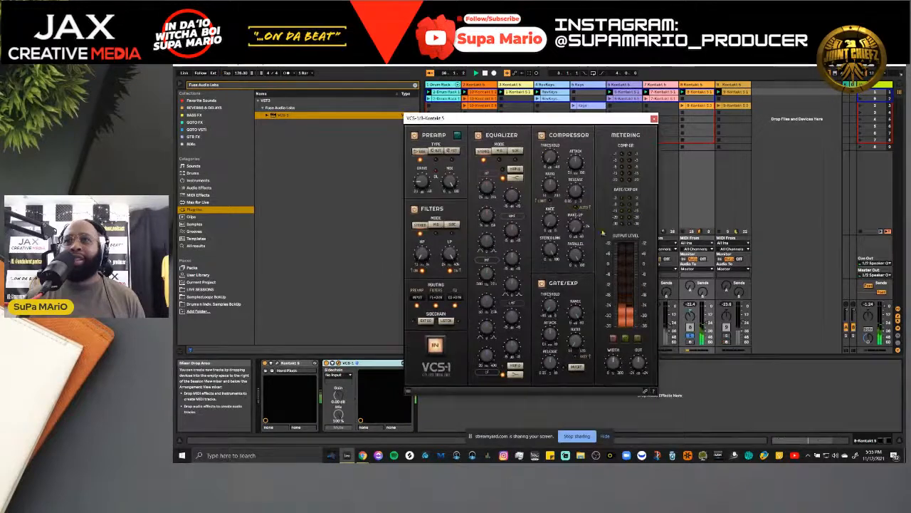
# - Audition the three preamp types on the eighth track, choose the second type, and adjust the preamp drive
pyautogui.click(451, 151)
pyautogui.click(436, 152)
pyautogui.click(420, 152)
pyautogui.click(435, 152)
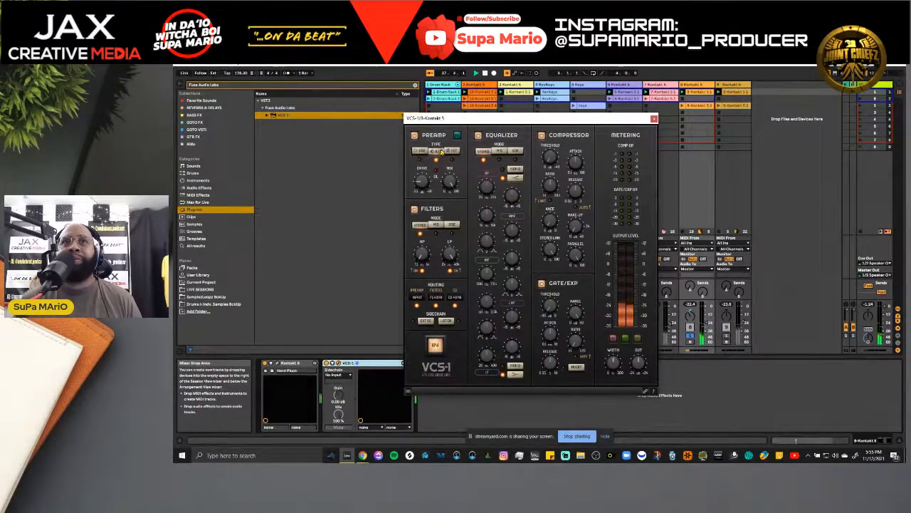
pyautogui.click(451, 152)
pyautogui.click(423, 152)
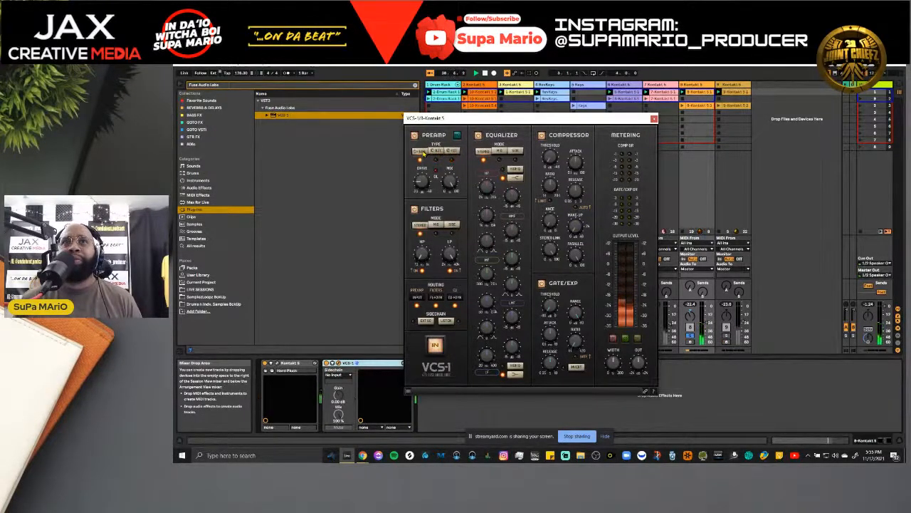
pyautogui.click(436, 151)
pyautogui.click(451, 152)
pyautogui.click(436, 151)
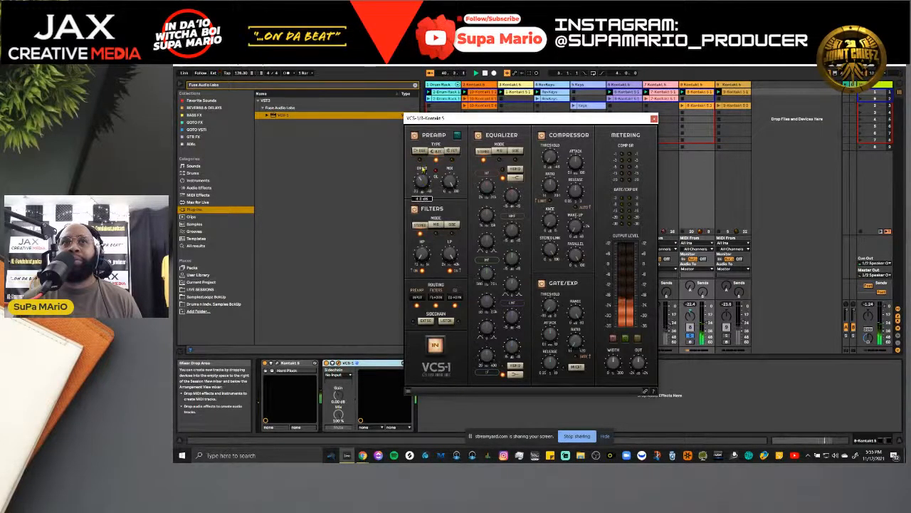
pyautogui.click(458, 135)
pyautogui.moveTo(425, 185)
pyautogui.mouseDown()
pyautogui.moveTo(426, 205)
pyautogui.moveTo(426, 174)
pyautogui.moveTo(427, 182)
pyautogui.mouseUp()
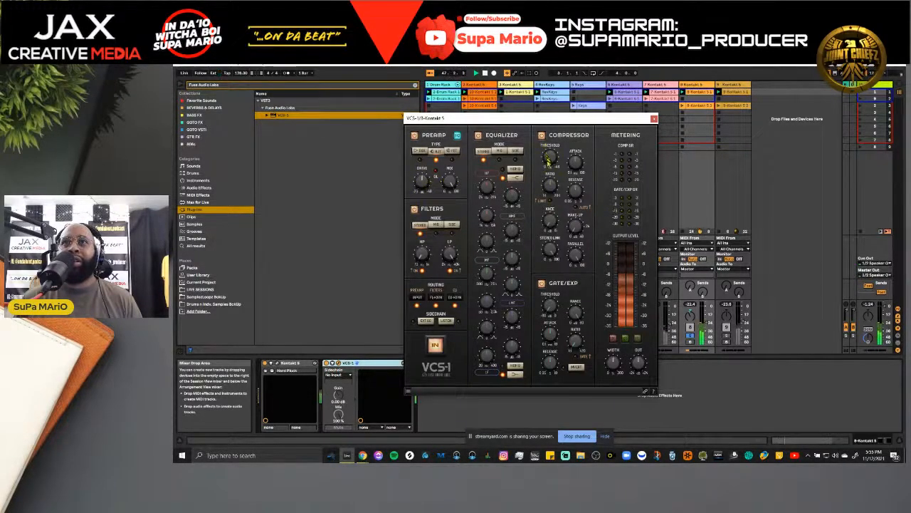
# - Try the compressor threshold on the eighth track's VCS-1 and adjust its stereo width by ear
pyautogui.moveTo(548, 160)
pyautogui.mouseDown()
pyautogui.moveTo(545, 118)
pyautogui.moveTo(553, 154)
pyautogui.mouseUp()
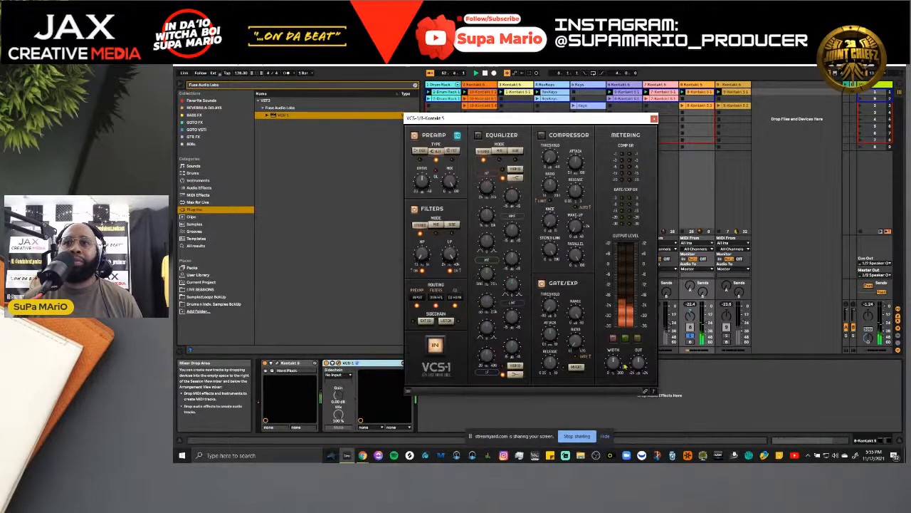
pyautogui.moveTo(617, 366)
pyautogui.moveTo(618, 366); pyautogui.dragTo(617, 363)
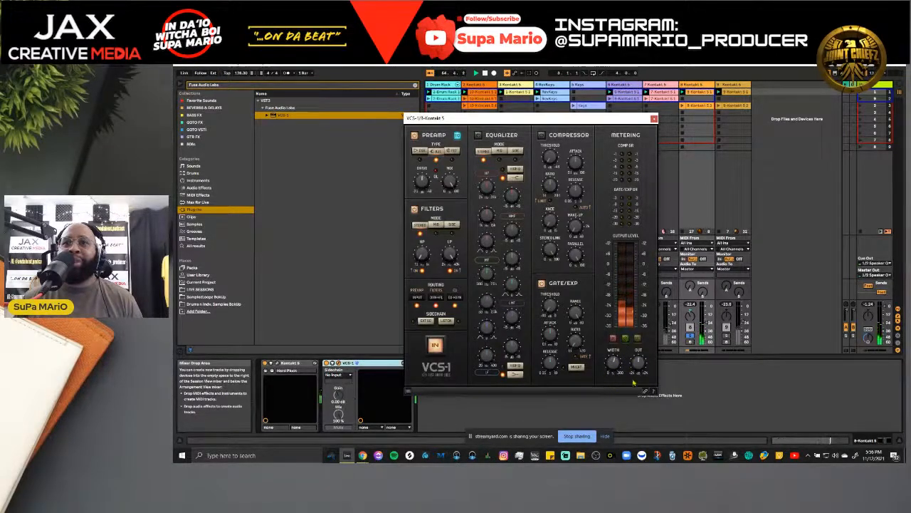
pyautogui.moveTo(616, 375); pyautogui.dragTo(616, 361)
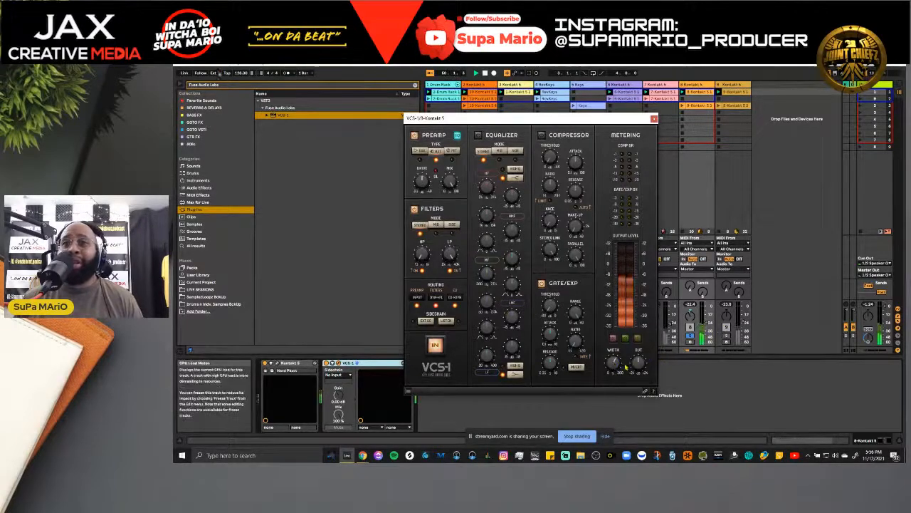
# - Switch the solo from the eighth to the ninth track and replace the open plug-in with the ninth track's VCS-1
pyautogui.click(690, 335)
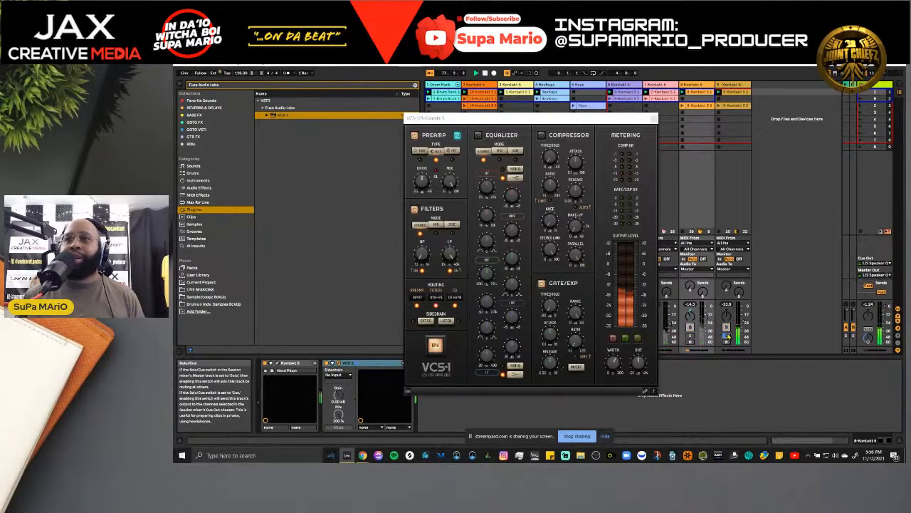
pyautogui.click(655, 118)
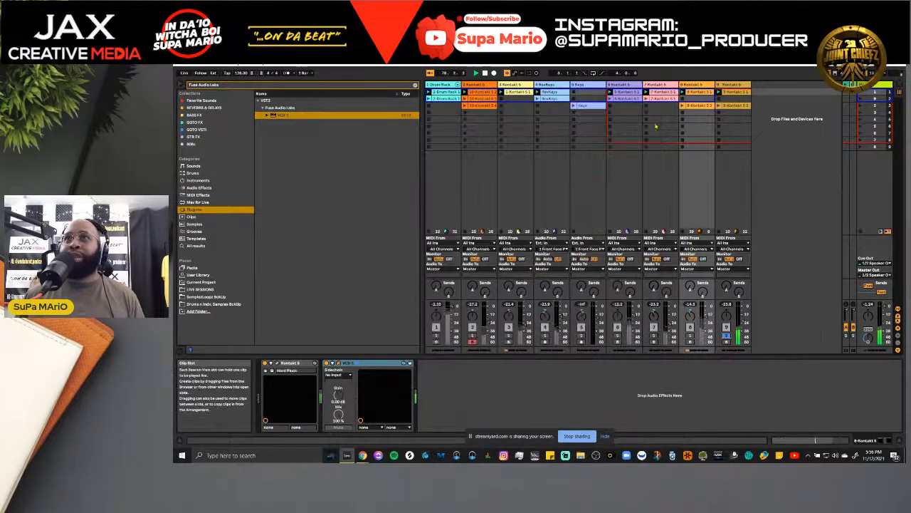
pyautogui.click(339, 364)
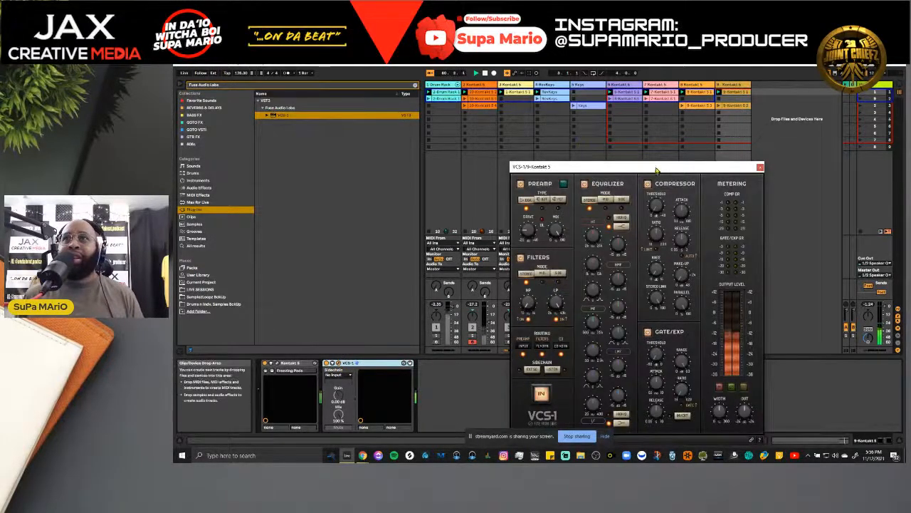
pyautogui.moveTo(656, 170); pyautogui.dragTo(611, 129)
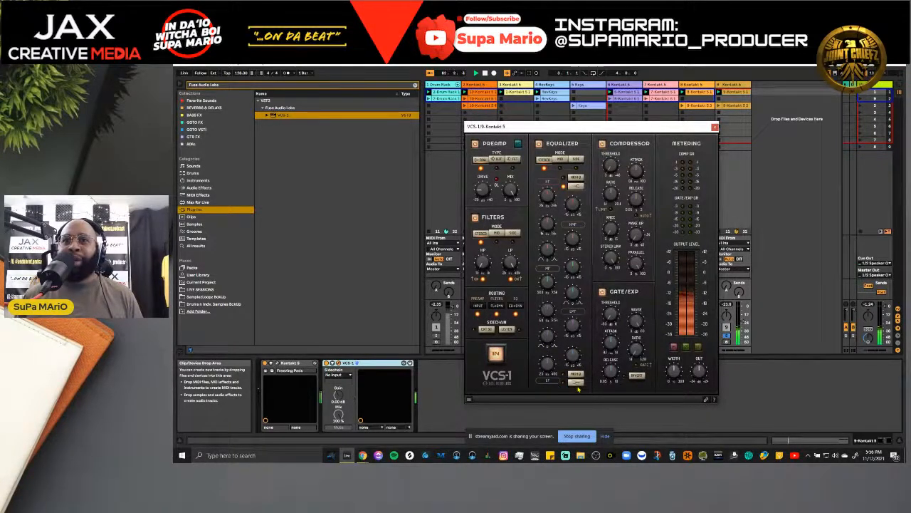
# - Change the low-frequency EQ band's shape switch on the ninth track and adjust the band's gain by ear
pyautogui.click(574, 383)
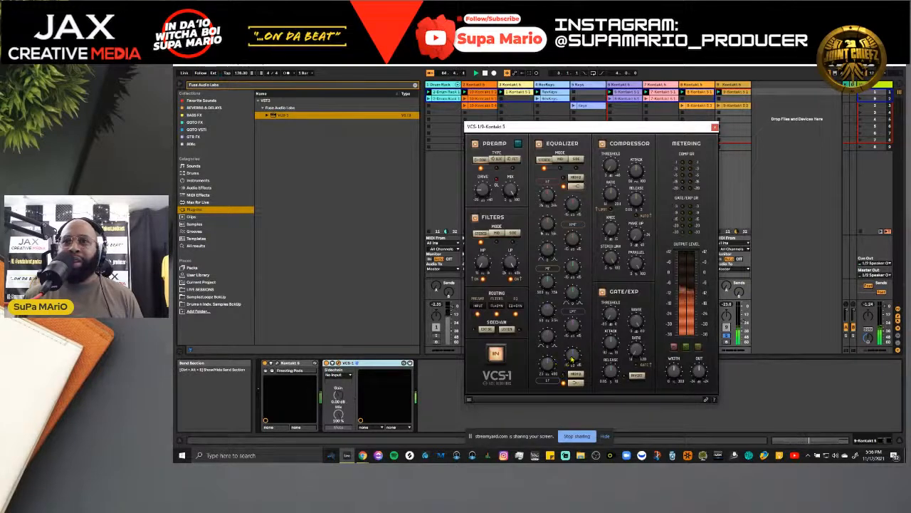
pyautogui.click(575, 382)
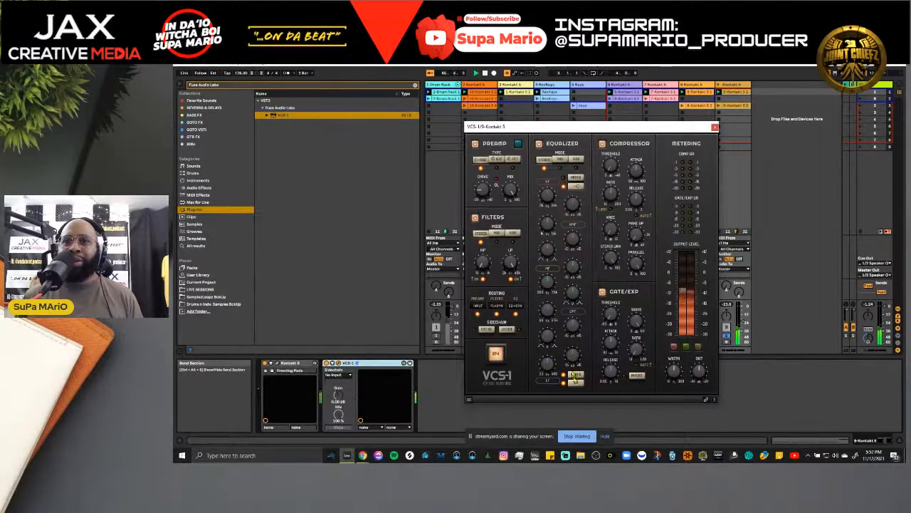
pyautogui.moveTo(572, 362); pyautogui.dragTo(580, 404)
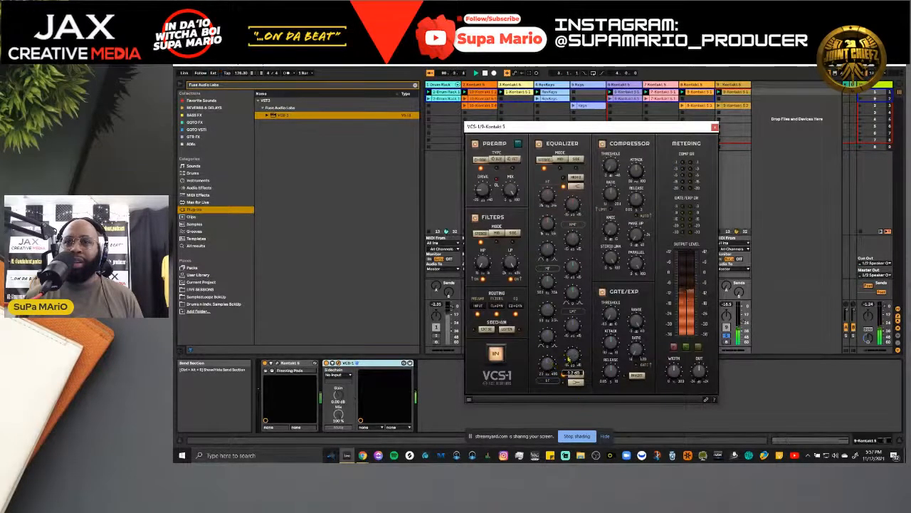
pyautogui.moveTo(568, 359); pyautogui.dragTo(571, 353)
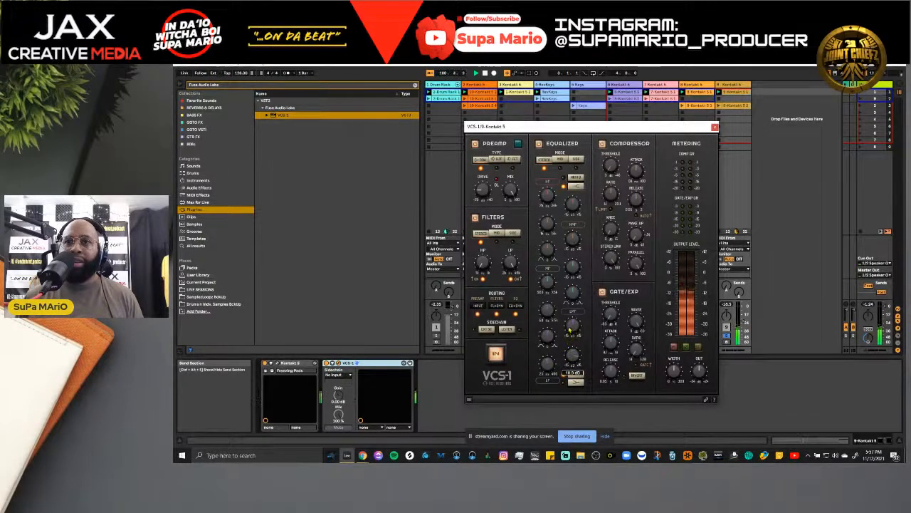
# - Compare the low-frequency EQ band's shape settings on the ninth track and adjust the high-pass filter frequency
pyautogui.click(574, 383)
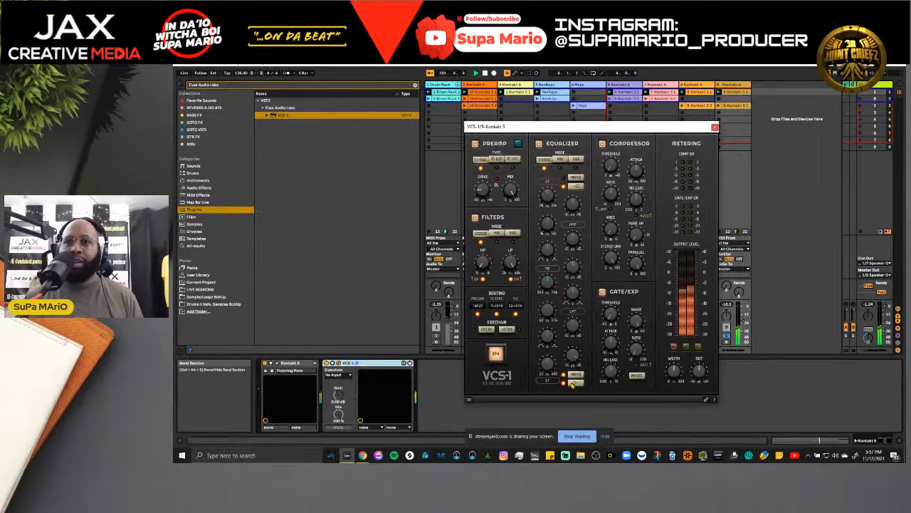
pyautogui.click(573, 383)
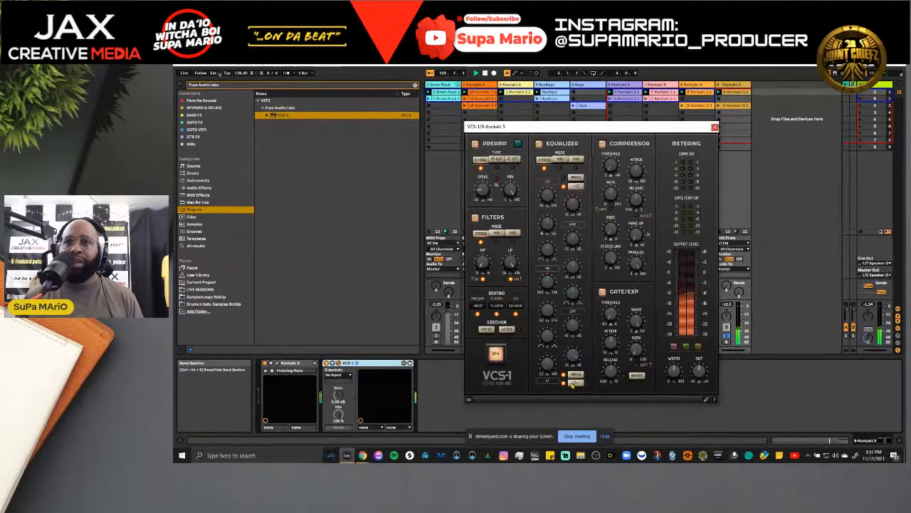
pyautogui.click(572, 383)
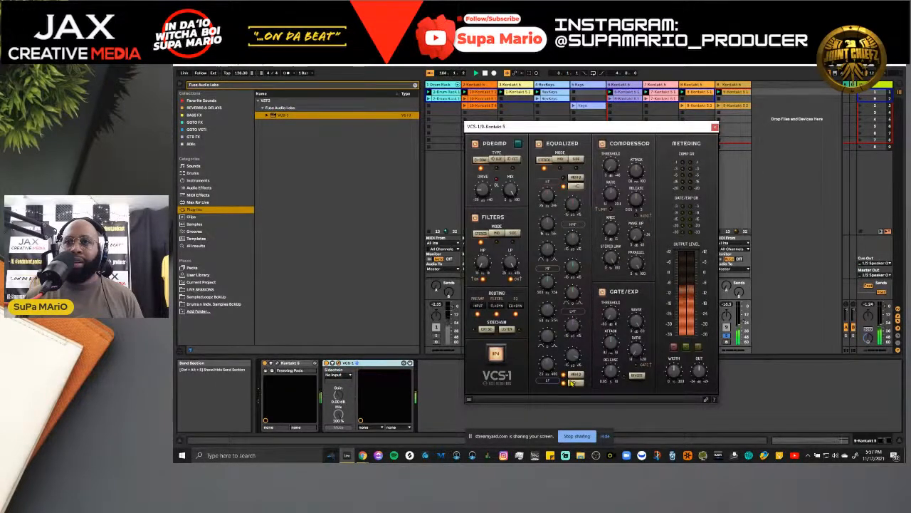
pyautogui.click(572, 383)
pyautogui.click(572, 384)
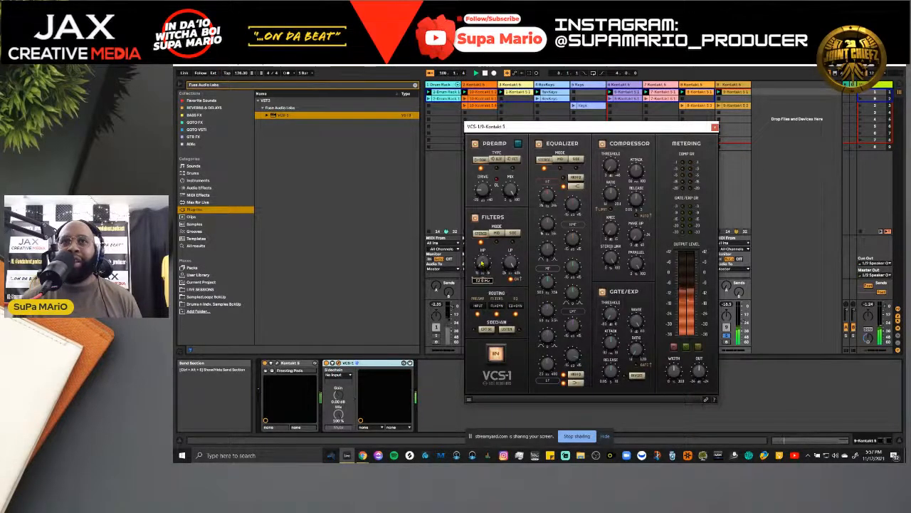
pyautogui.moveTo(489, 267); pyautogui.dragTo(488, 250)
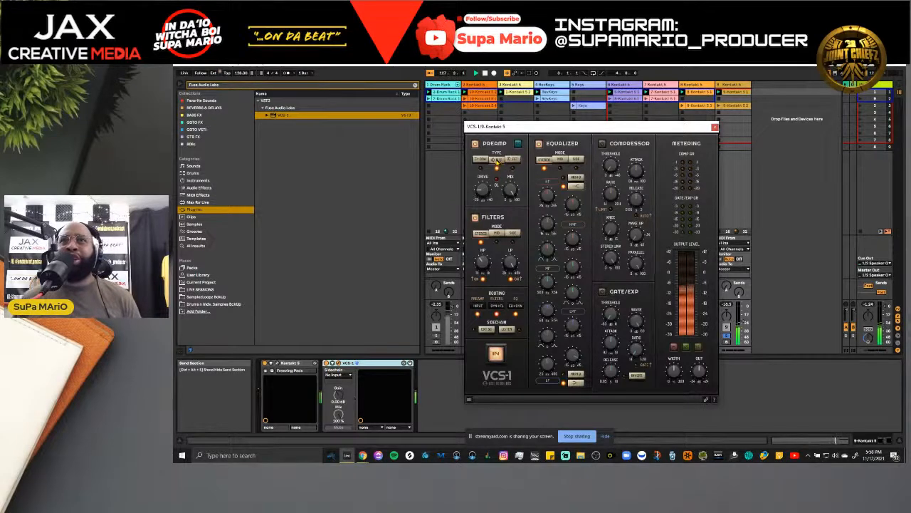
# - Enable the preamp's HD mode on the ninth track's VCS-1 and adjust its drive and stereo width by ear
pyautogui.click(519, 144)
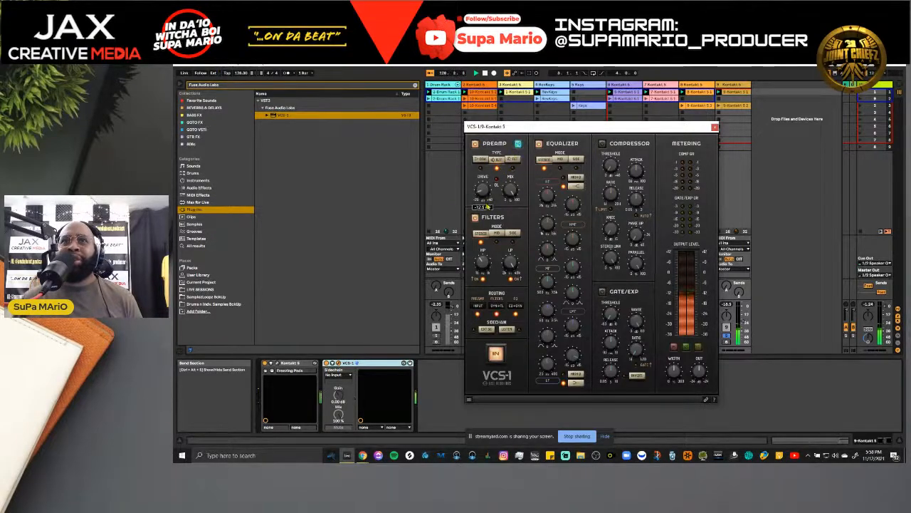
pyautogui.moveTo(489, 207); pyautogui.dragTo(488, 168)
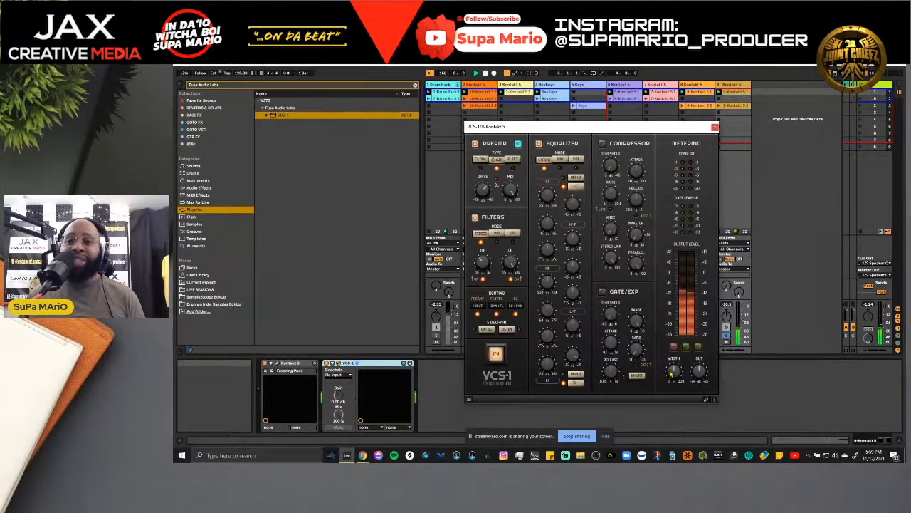
pyautogui.moveTo(671, 374); pyautogui.dragTo(678, 377)
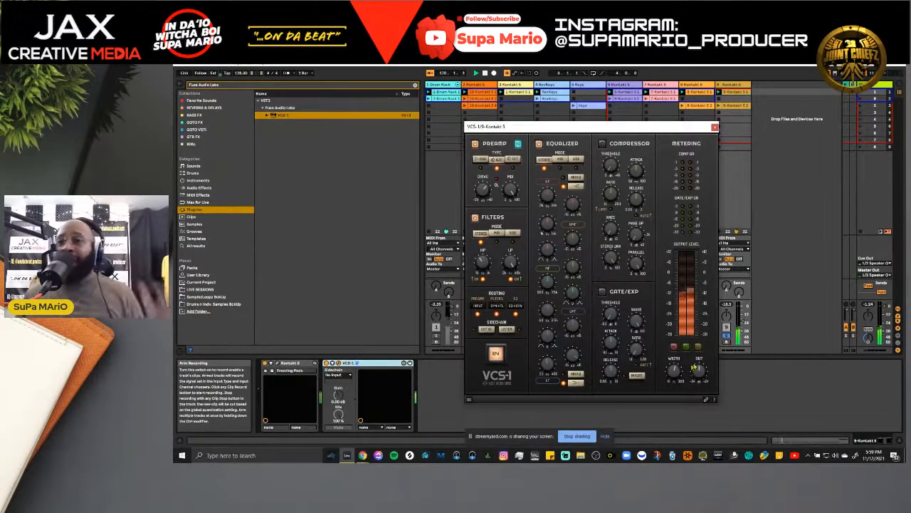
# - Unsolo the ninth track and close its VCS-1
pyautogui.click(726, 337)
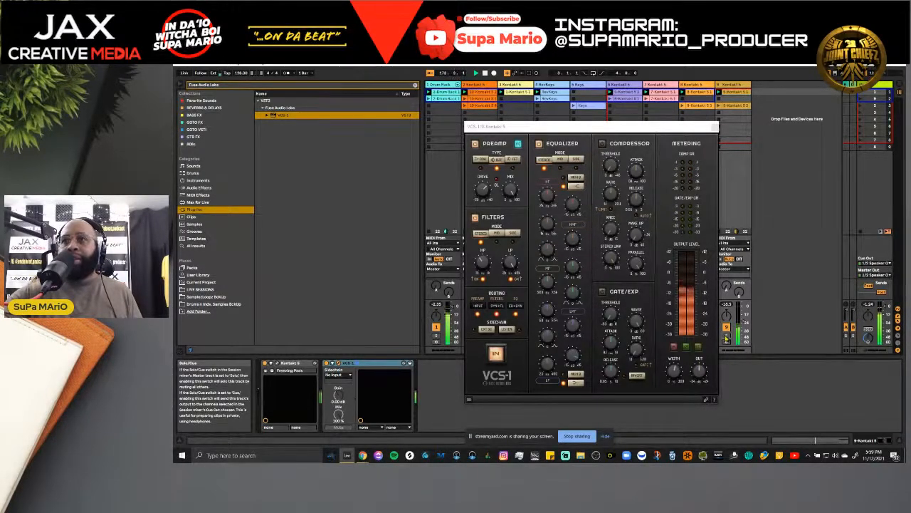
pyautogui.click(716, 127)
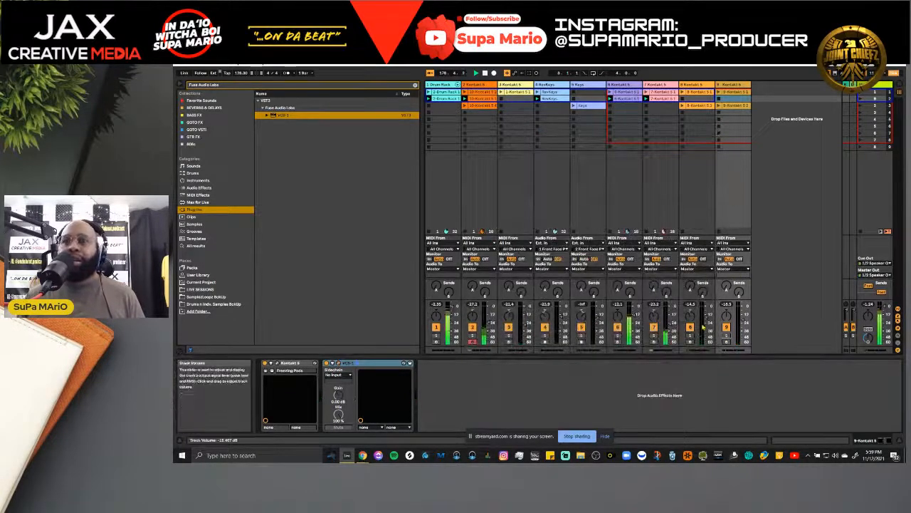
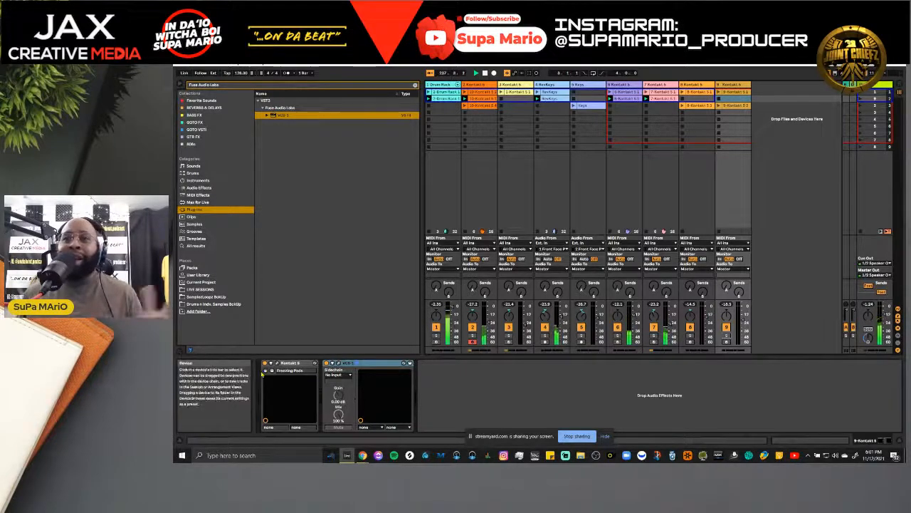
# - Reopen the ninth track's VCS-1 in the multi-channel console overview and place it so all channel strips fit on screen
pyautogui.click(341, 365)
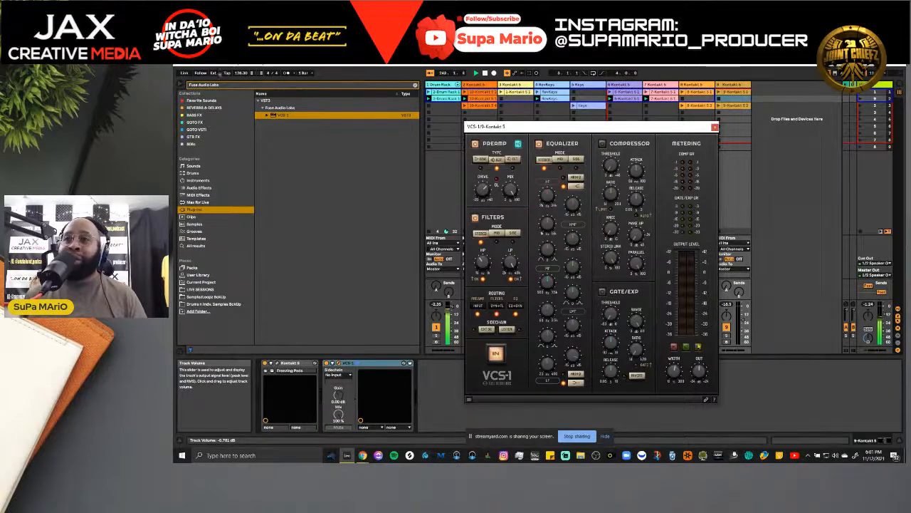
pyautogui.click(699, 347)
pyautogui.moveTo(671, 124); pyautogui.dragTo(526, 137)
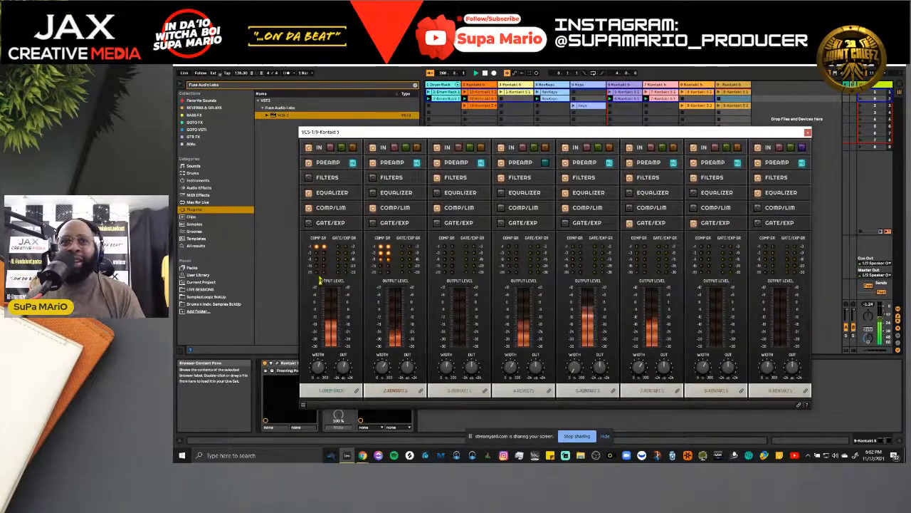
pyautogui.moveTo(570, 138); pyautogui.dragTo(555, 119)
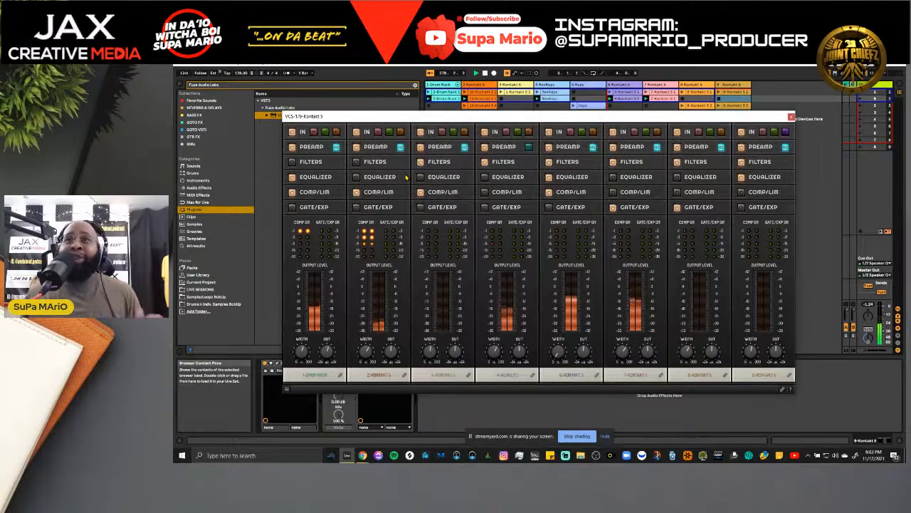
pyautogui.moveTo(533, 121)
pyautogui.mouseDown()
pyautogui.moveTo(473, 109)
pyautogui.moveTo(531, 121)
pyautogui.moveTo(530, 131)
pyautogui.mouseUp()
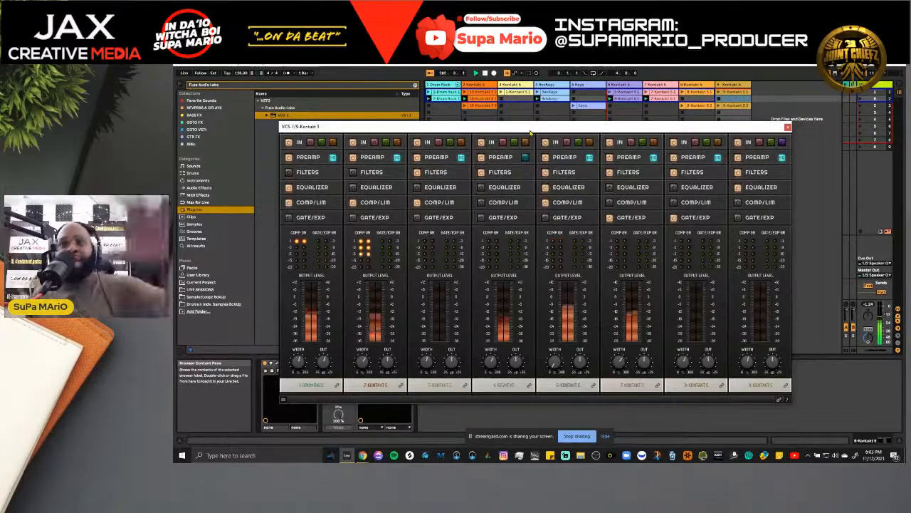
pyautogui.moveTo(528, 131); pyautogui.dragTo(536, 131)
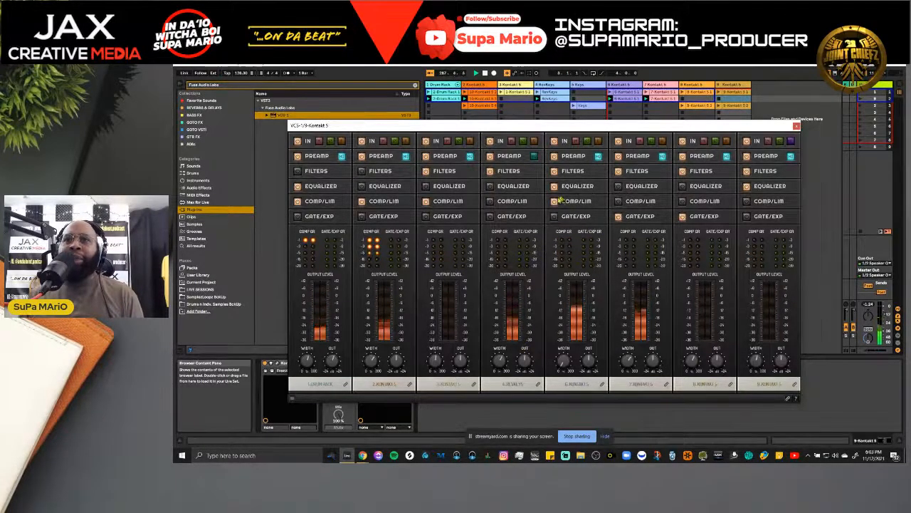
# - Open the sixth track's full VCS-1 editor from the console overview to inspect it and close it again
pyautogui.click(577, 142)
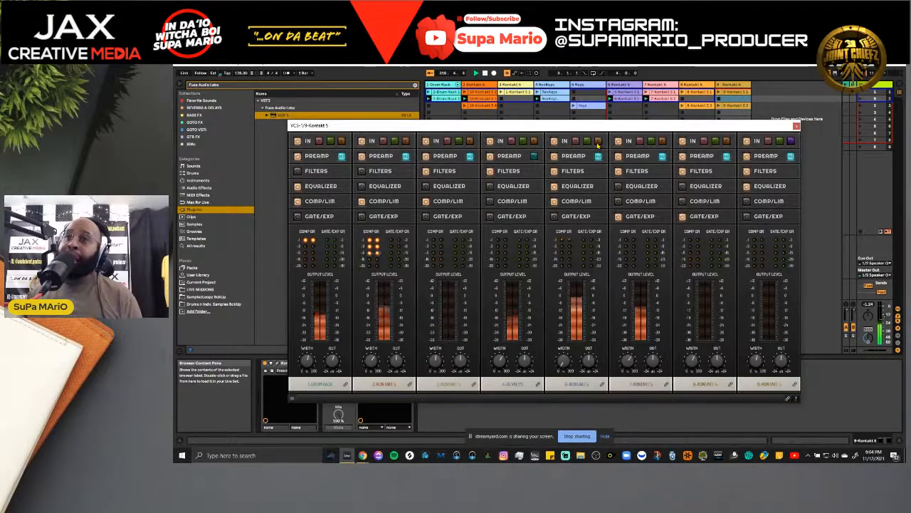
pyautogui.click(598, 143)
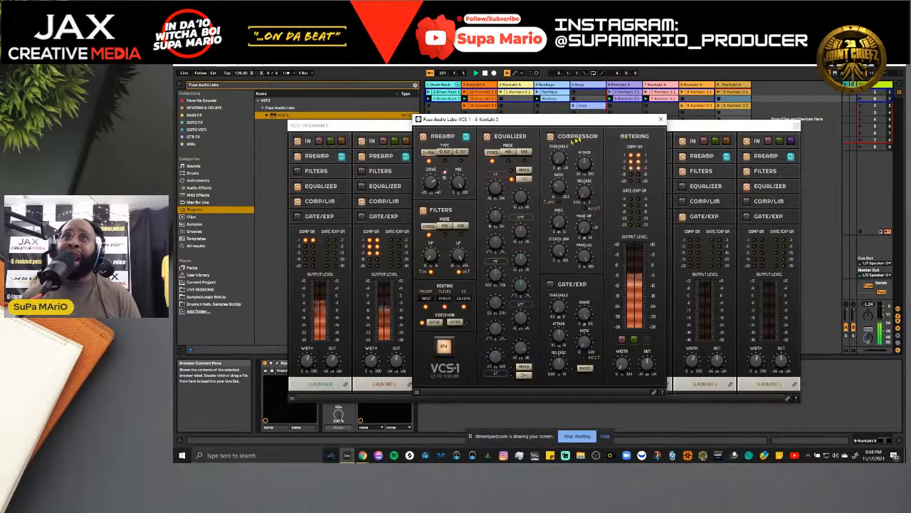
pyautogui.click(660, 119)
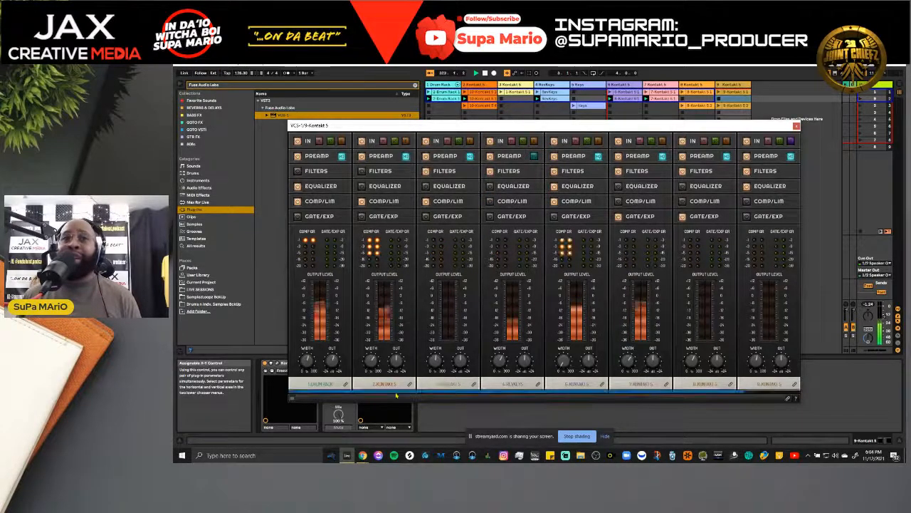
# - Try the Large (110%) UI size for the console overview and return it to Normal (100%)
pyautogui.moveTo(399, 393)
pyautogui.mouseDown()
pyautogui.moveTo(503, 386)
pyautogui.moveTo(389, 399)
pyautogui.mouseUp()
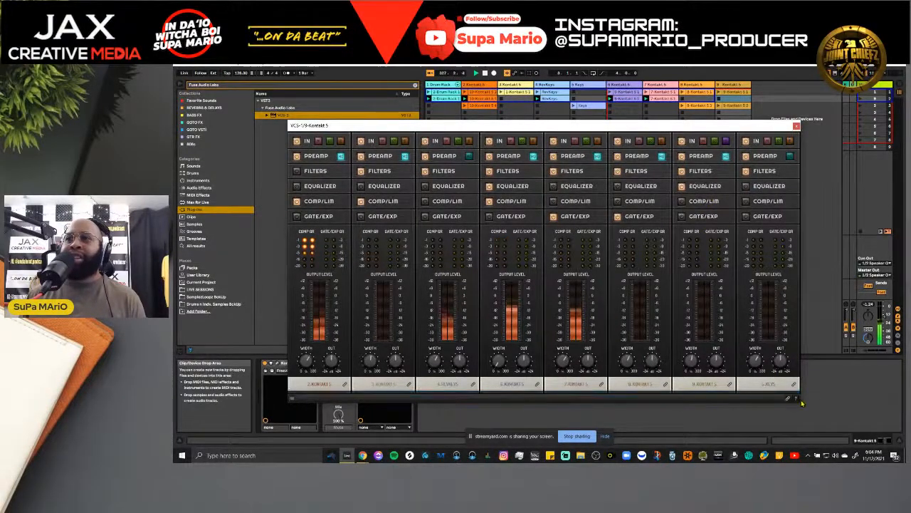
pyautogui.rightClick(292, 402)
pyautogui.moveTo(334, 418)
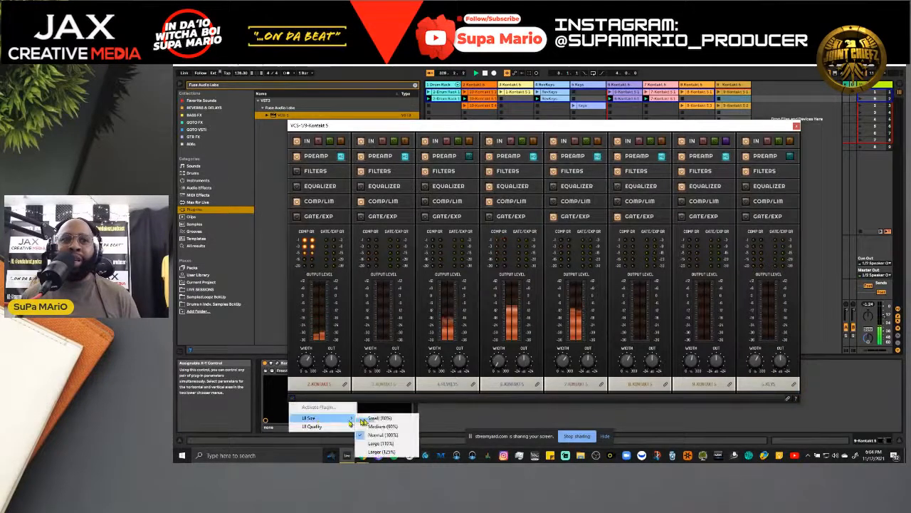
pyautogui.click(388, 444)
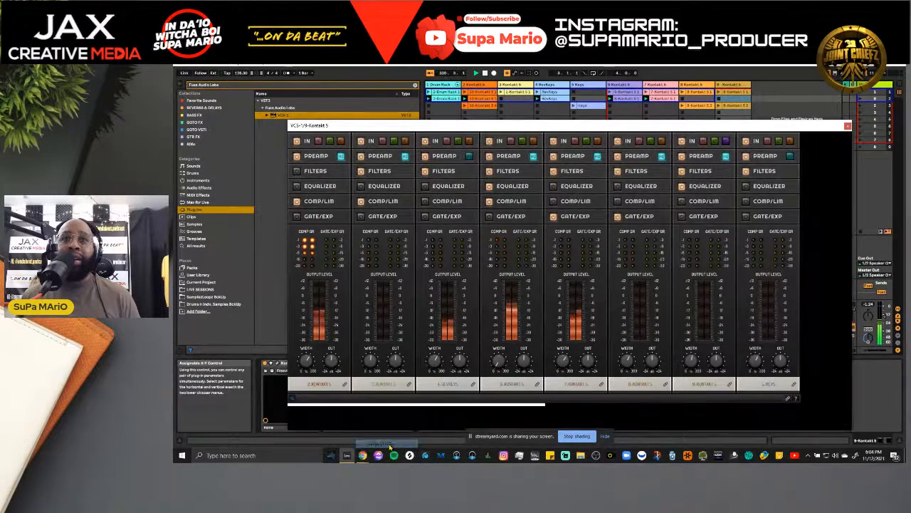
pyautogui.moveTo(535, 131); pyautogui.dragTo(493, 107)
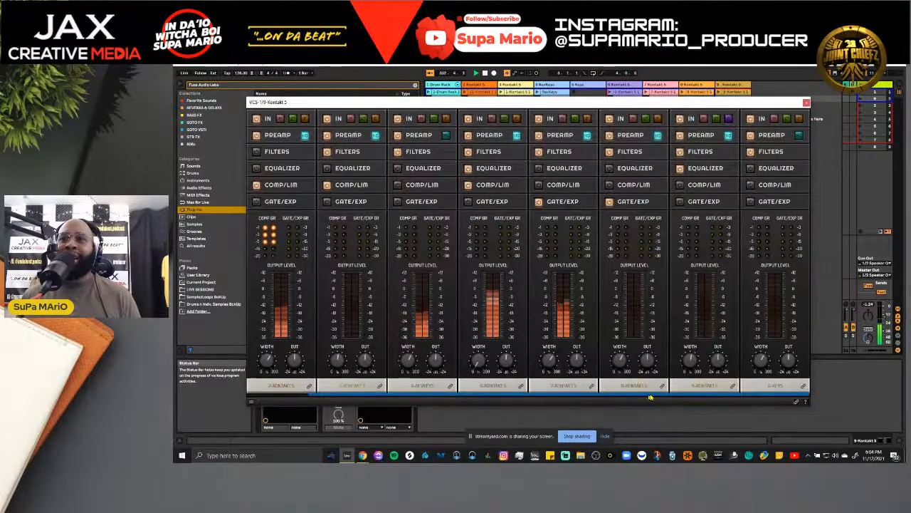
pyautogui.moveTo(490, 395); pyautogui.dragTo(359, 411)
pyautogui.rightClick(250, 405)
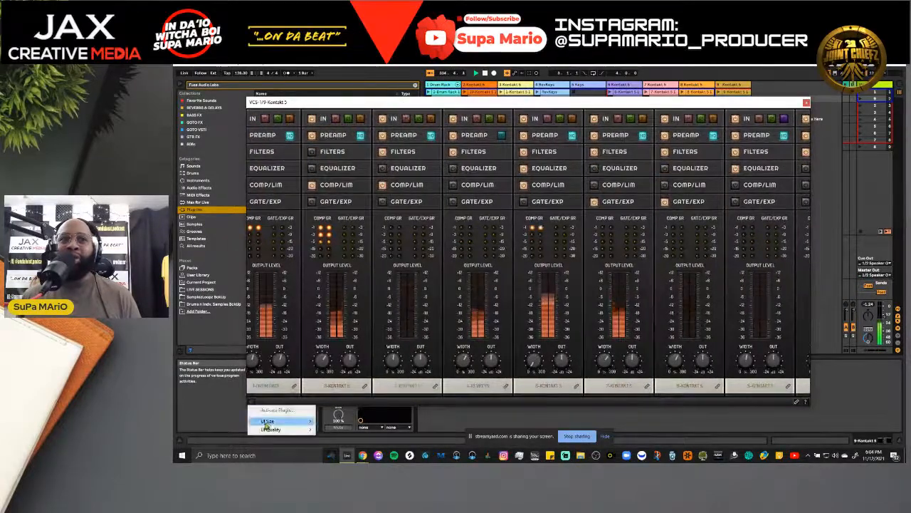
pyautogui.moveTo(270, 420)
pyautogui.click(345, 437)
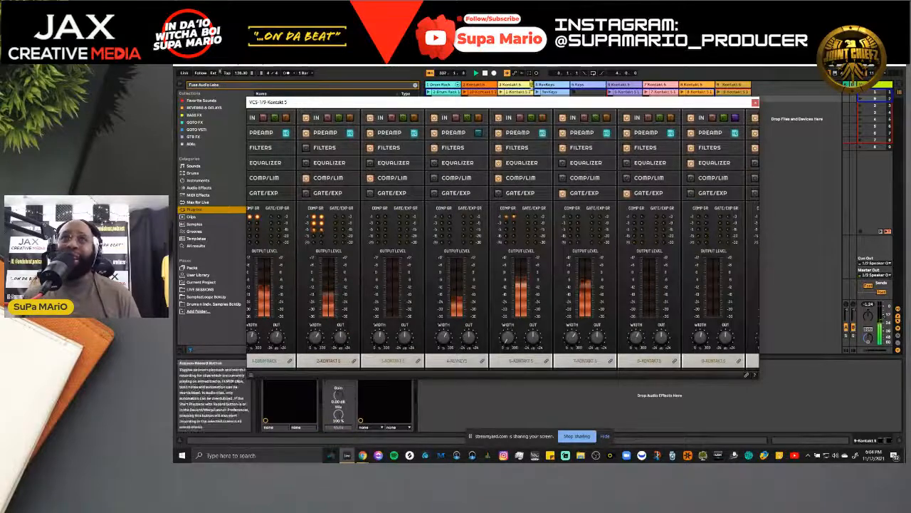
pyautogui.moveTo(538, 106); pyautogui.dragTo(585, 128)
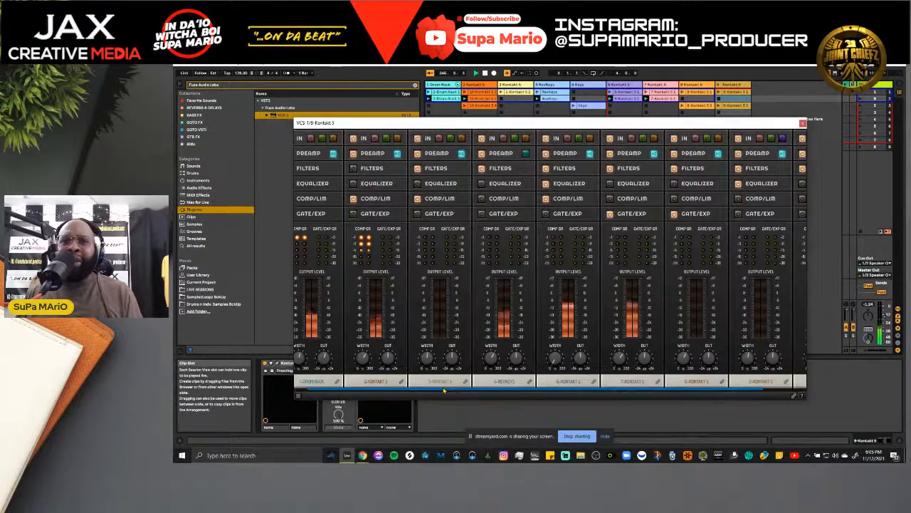
# - Examine the order of the console overview's channel strips against the session's tracks, checking the Keys track
pyautogui.moveTo(443, 390); pyautogui.dragTo(391, 397)
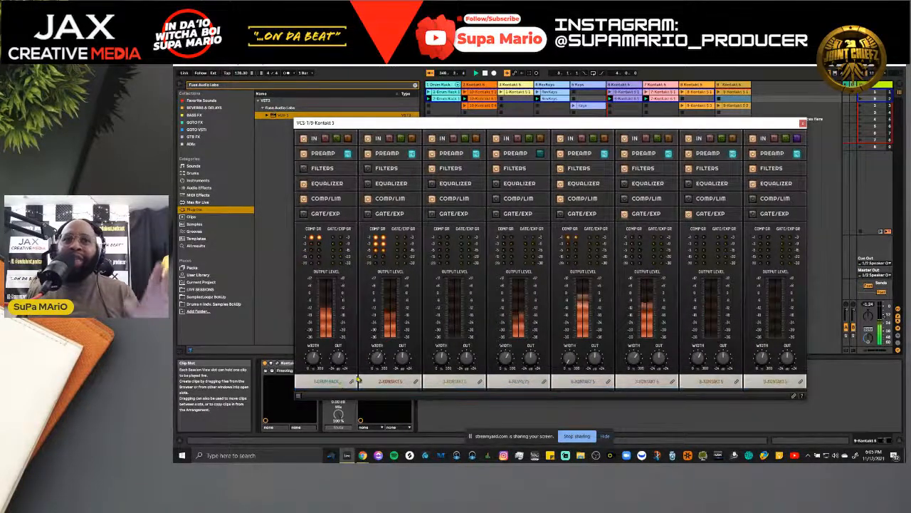
pyautogui.moveTo(342, 390); pyautogui.dragTo(438, 392)
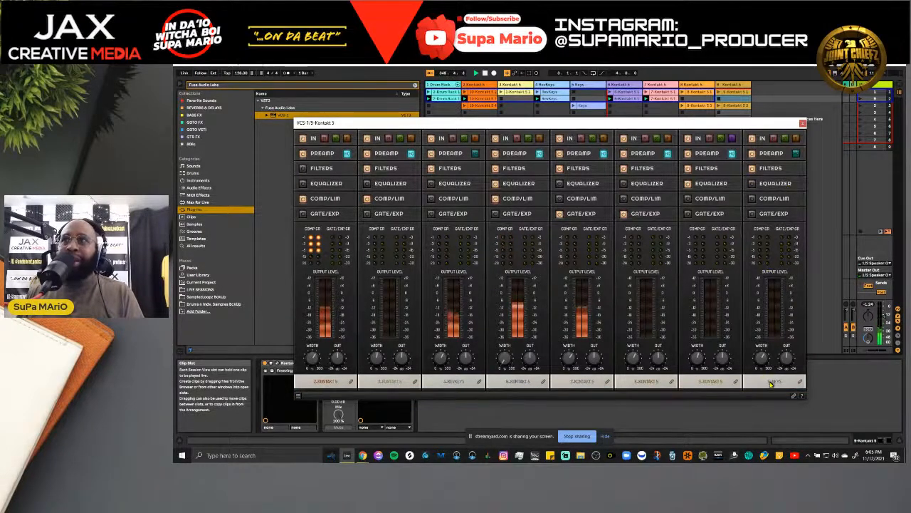
pyautogui.moveTo(762, 122)
pyautogui.mouseDown()
pyautogui.moveTo(797, 441)
pyautogui.moveTo(802, 222)
pyautogui.moveTo(773, 118)
pyautogui.mouseUp()
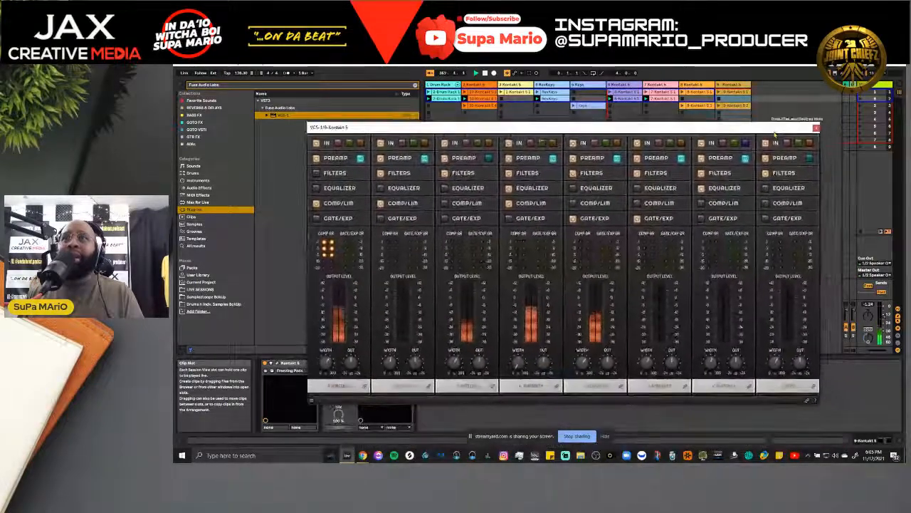
pyautogui.click(591, 85)
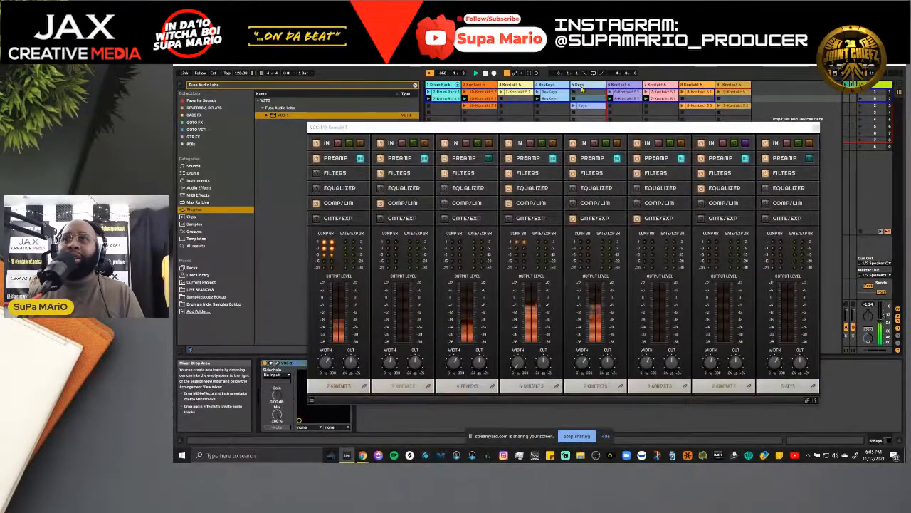
pyautogui.moveTo(792, 394); pyautogui.dragTo(622, 371)
pyautogui.moveTo(737, 377); pyautogui.dragTo(617, 395)
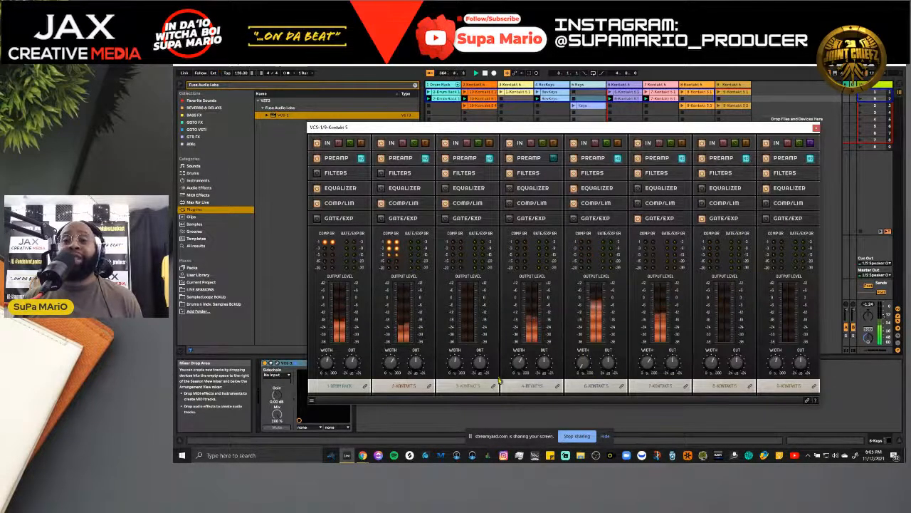
pyautogui.moveTo(565, 396); pyautogui.dragTo(622, 396)
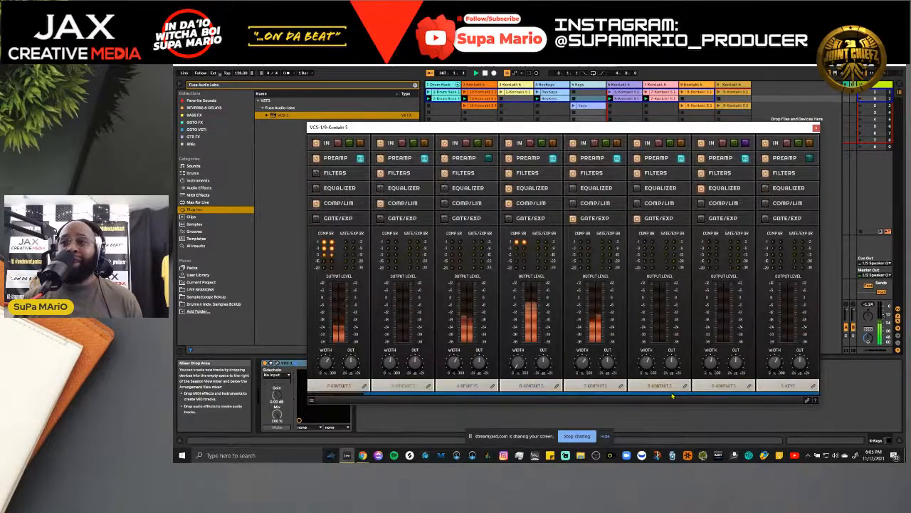
pyautogui.moveTo(673, 396); pyautogui.dragTo(522, 404)
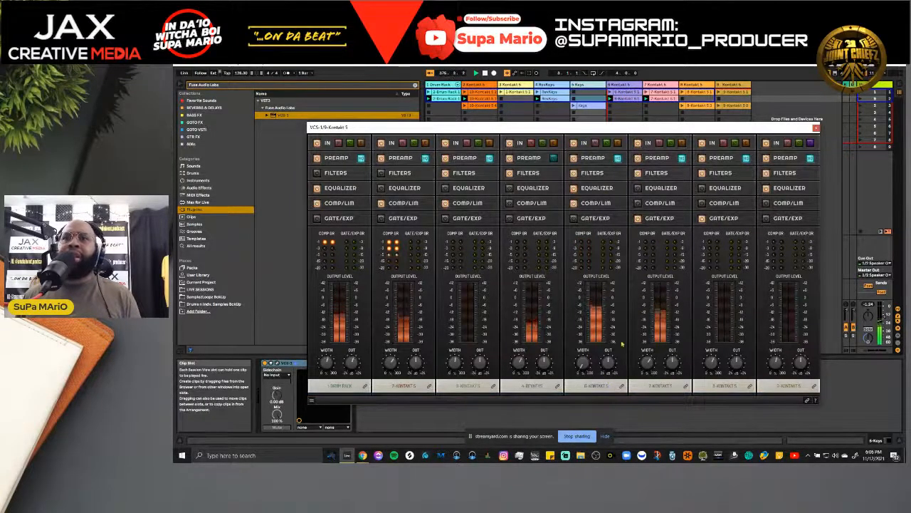
# - Rename the sixth track as 808 and bring the console overview back over the session to check its channel label
pyautogui.click(622, 93)
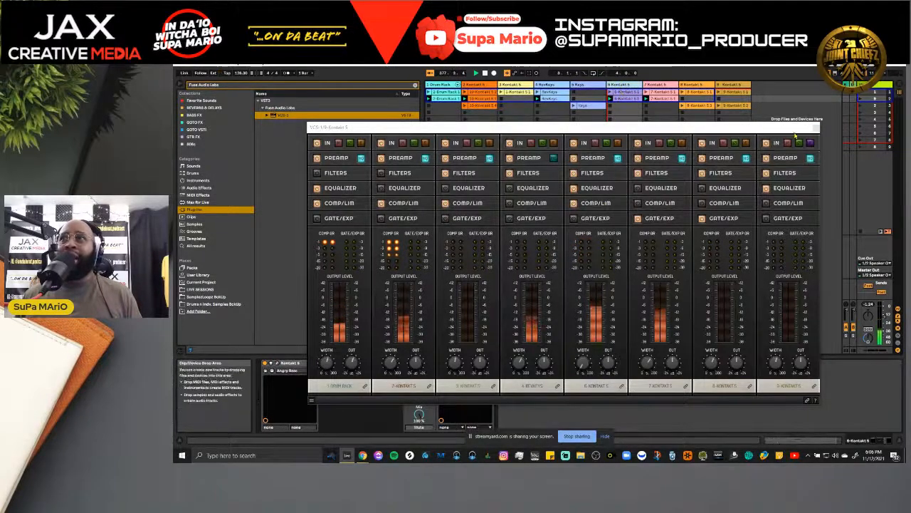
pyautogui.moveTo(792, 131); pyautogui.dragTo(787, 398)
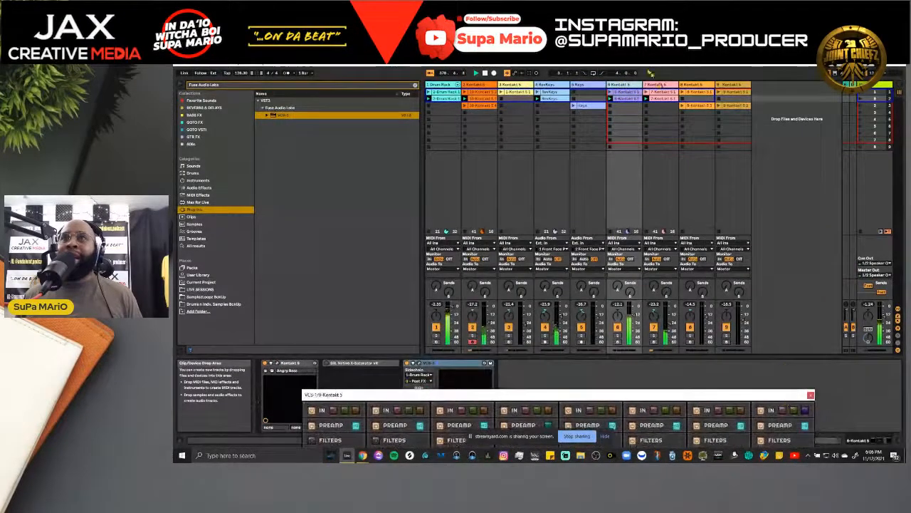
pyautogui.rightClick(626, 86)
pyautogui.click(638, 124)
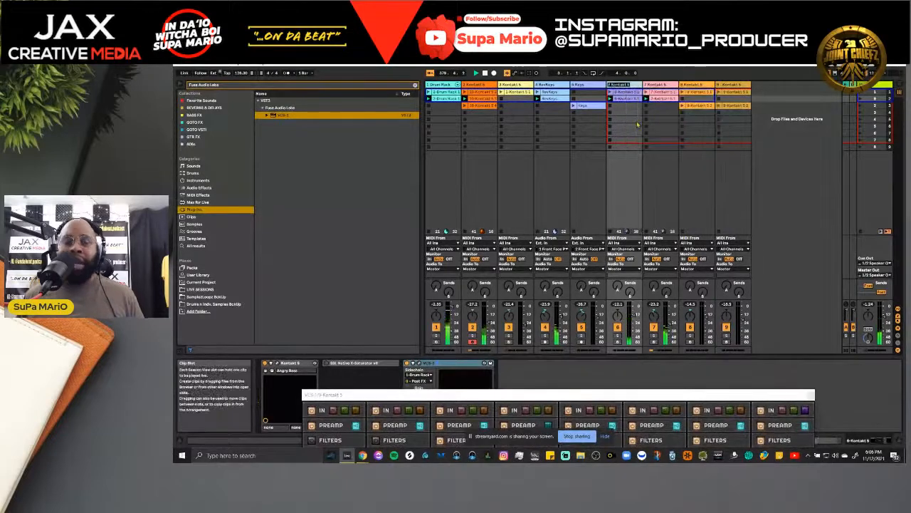
pyautogui.write('gt')
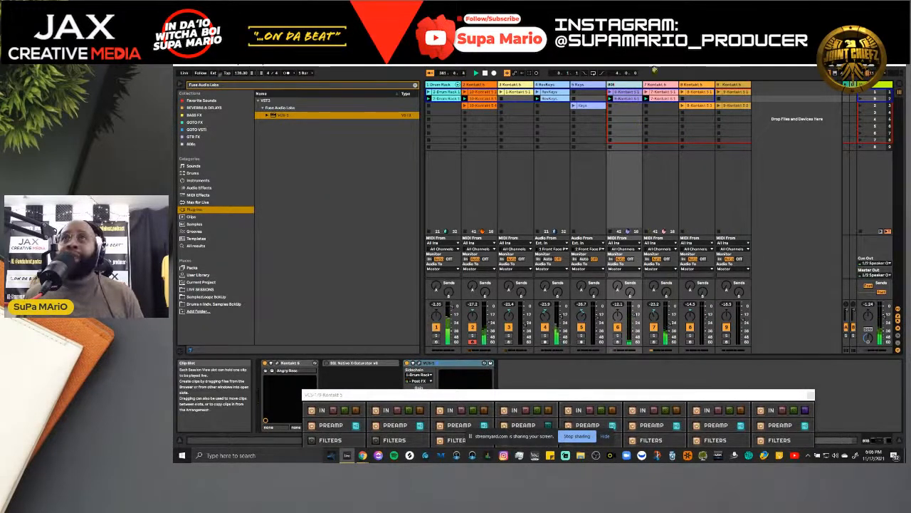
pyautogui.moveTo(605, 396); pyautogui.dragTo(607, 147)
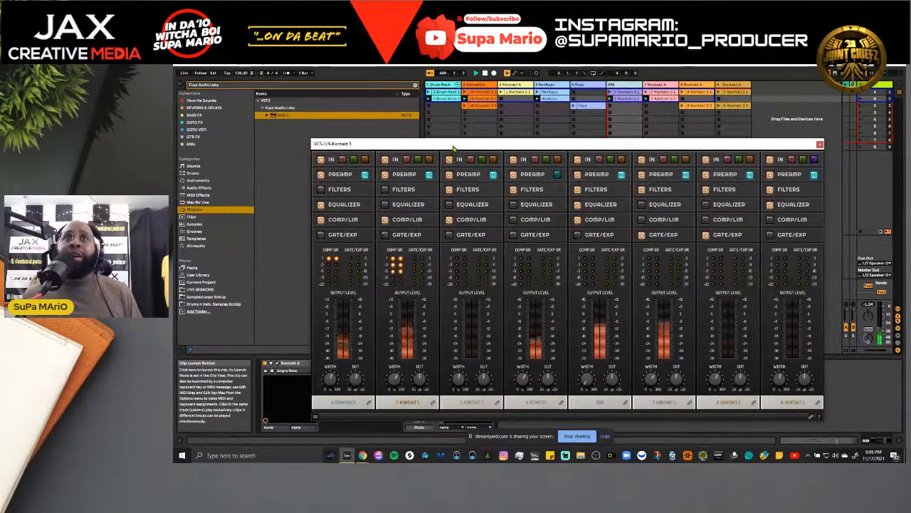
# - Solo the Drum Rack and second Kontakt tracks and move the console overview back into view
pyautogui.moveTo(453, 148); pyautogui.dragTo(470, 378)
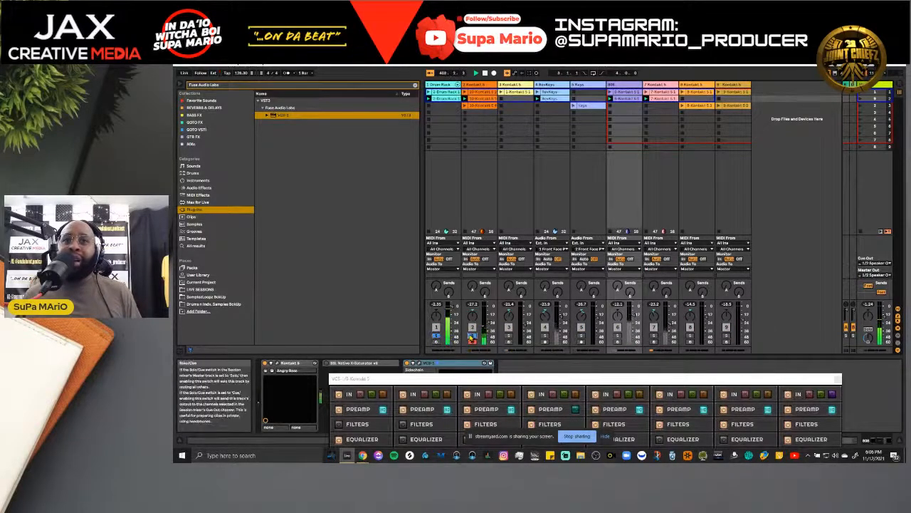
pyautogui.moveTo(441, 378); pyautogui.dragTo(442, 109)
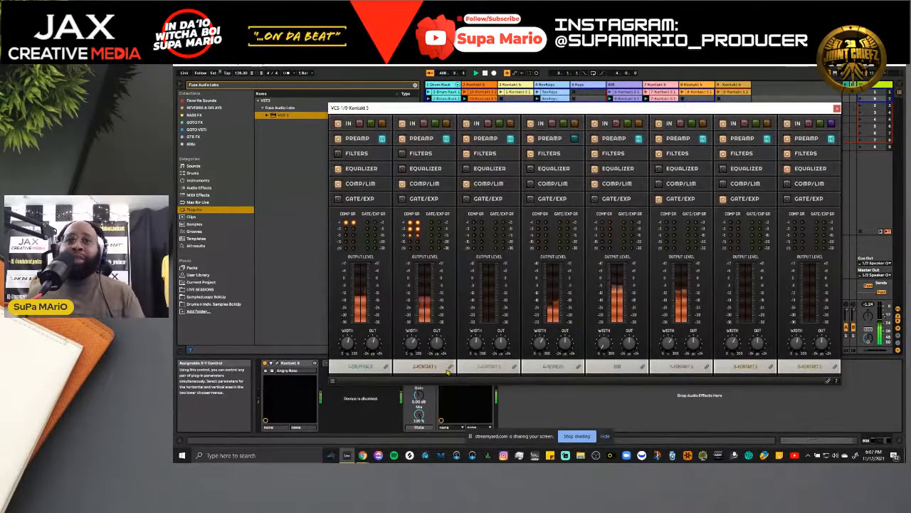
# - Link the Drum Rack and 2-Kontakt 5 channels by assigning both to Group 1, and check the second channel's group assignment
pyautogui.click(450, 366)
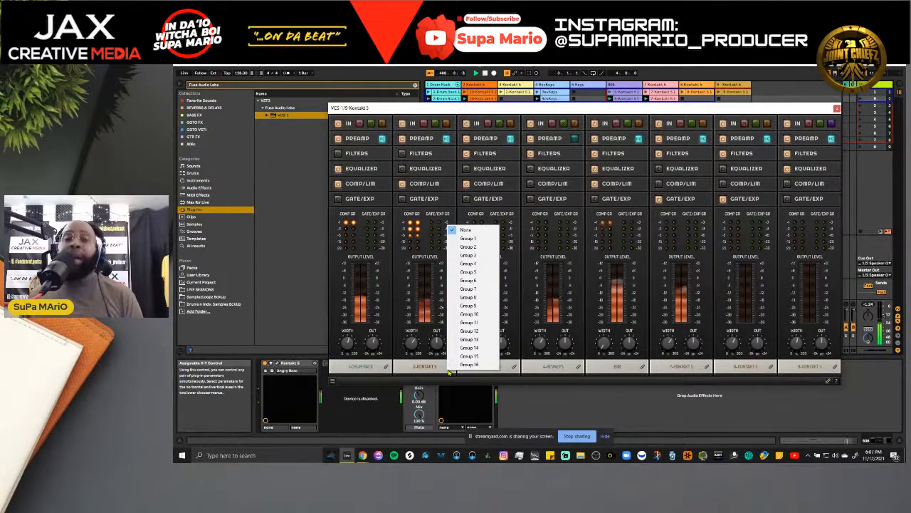
pyautogui.click(452, 370)
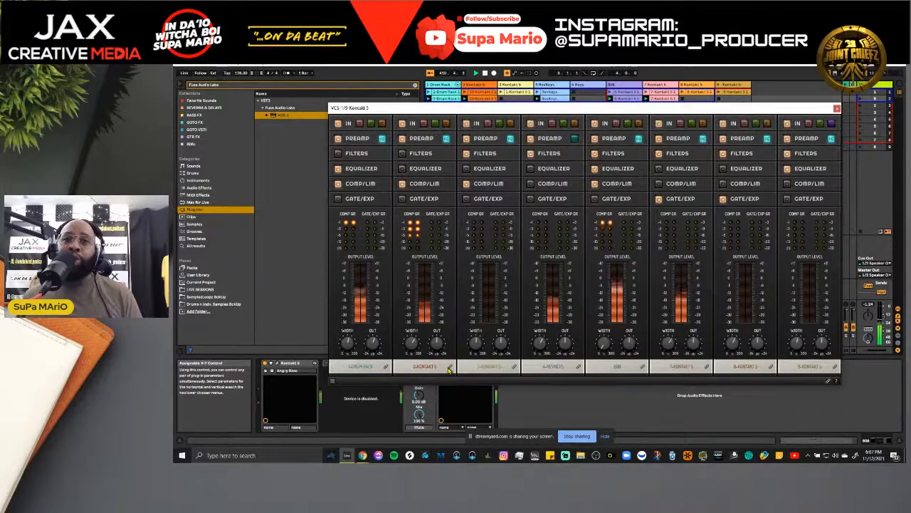
pyautogui.click(448, 369)
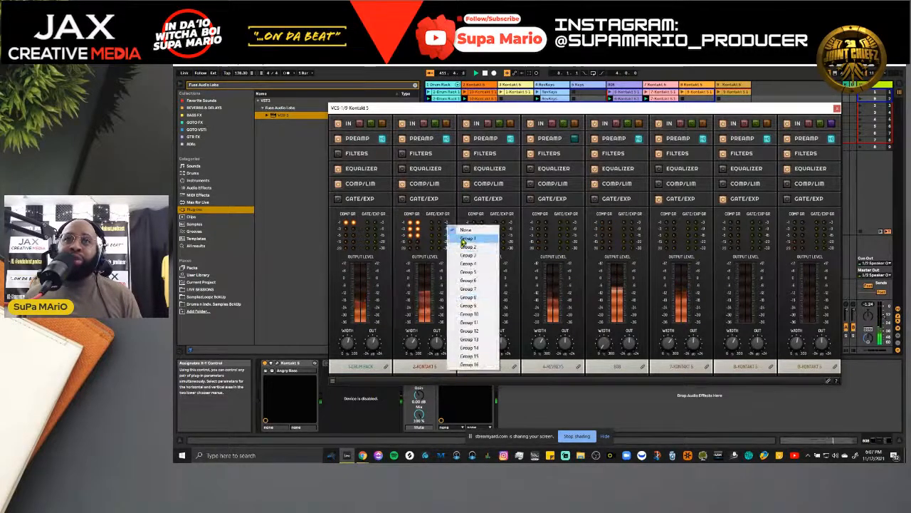
pyautogui.click(456, 247)
pyautogui.click(389, 368)
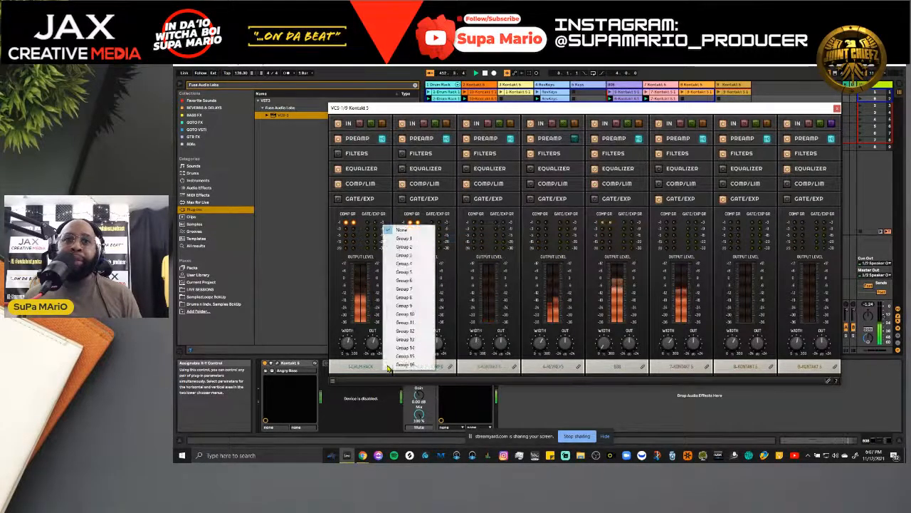
pyautogui.click(403, 246)
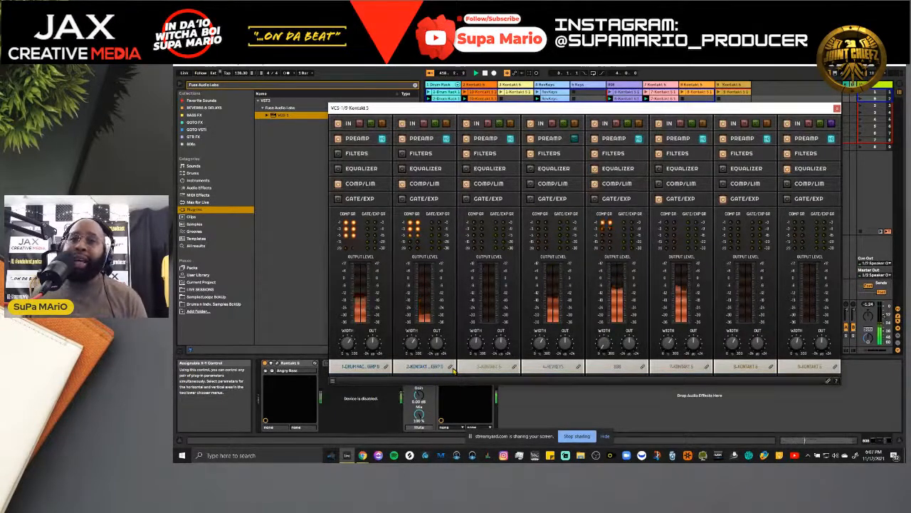
pyautogui.click(452, 367)
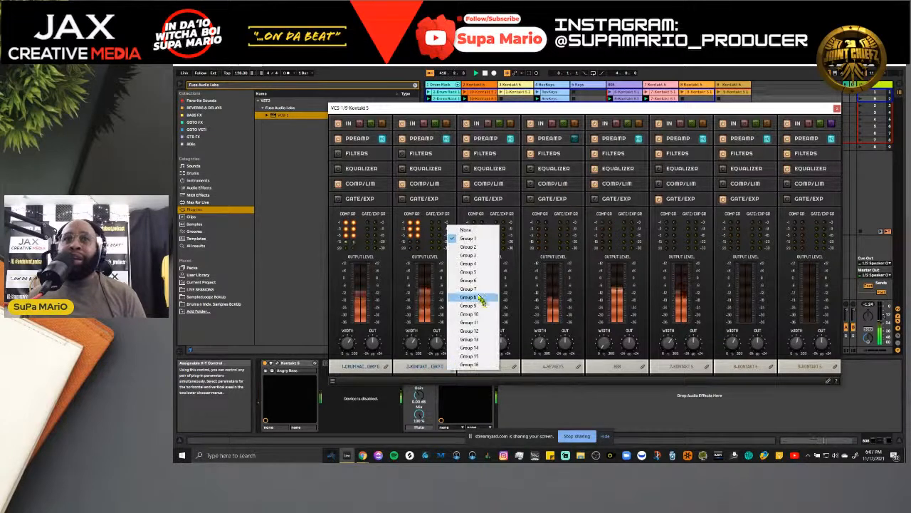
pyautogui.click(540, 384)
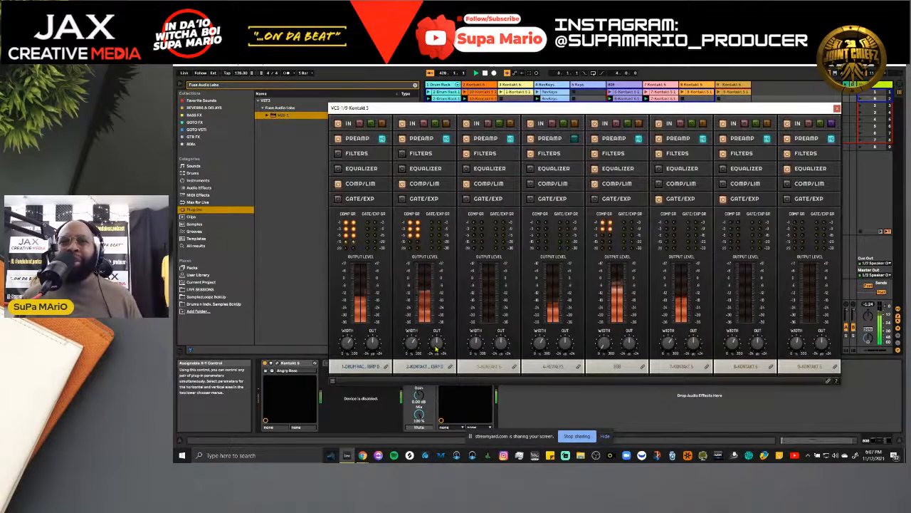
# - Sweep the grouped 2-Kontakt 5 channel's output level to 2.9 dB, down to about -13.5 dB, and bring it back up
pyautogui.moveTo(436, 349); pyautogui.dragTo(437, 343)
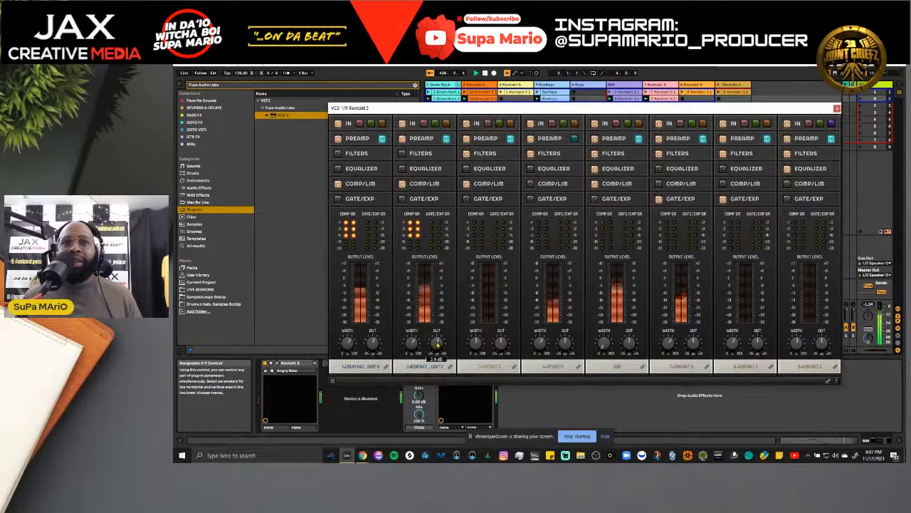
pyautogui.scroll(-4, 437, 346)
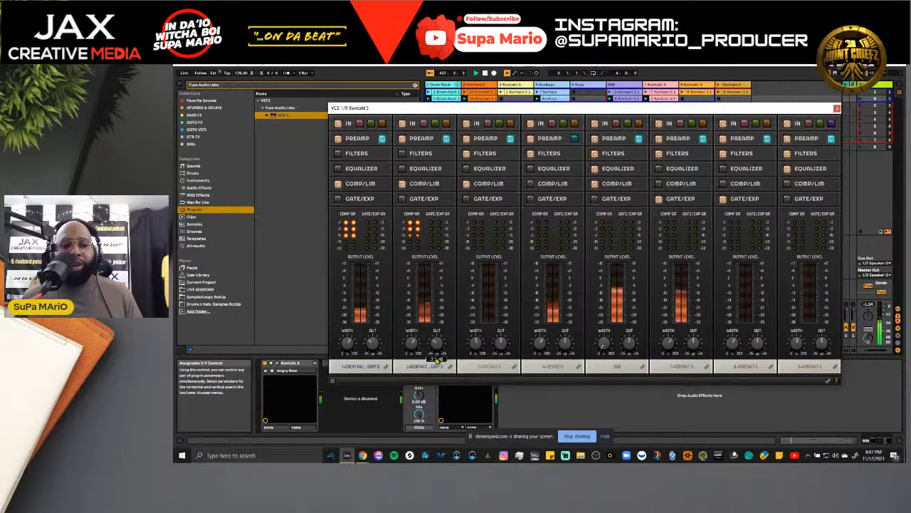
pyautogui.scroll(-3, 439, 362)
pyautogui.scroll(-1, 436, 369)
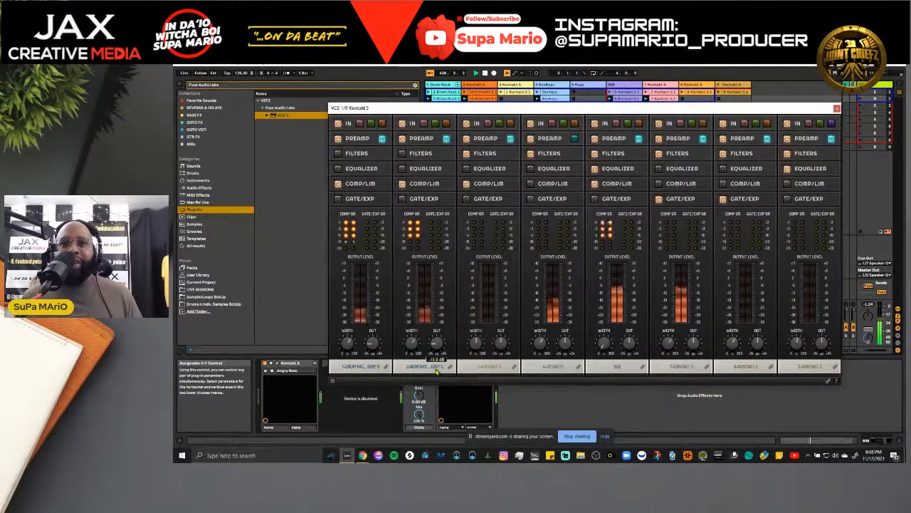
pyautogui.moveTo(437, 376); pyautogui.dragTo(439, 345)
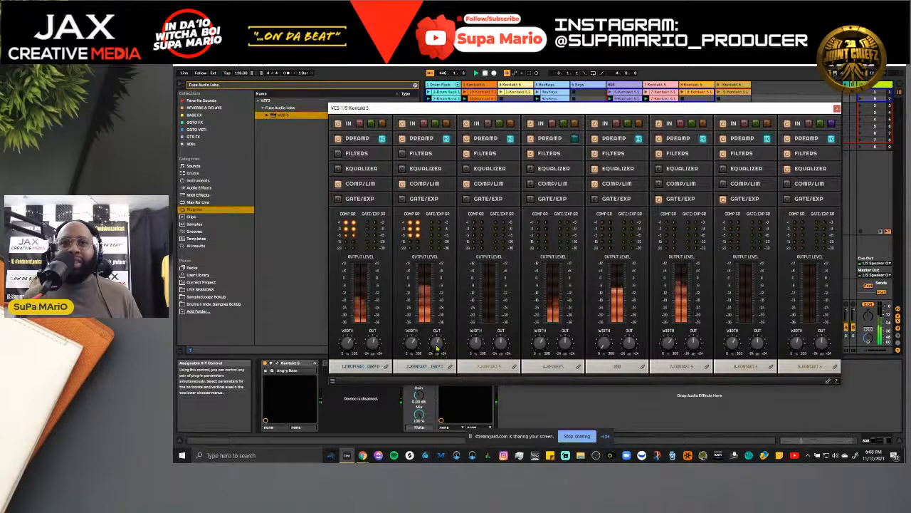
pyautogui.moveTo(437, 348); pyautogui.dragTo(437, 349)
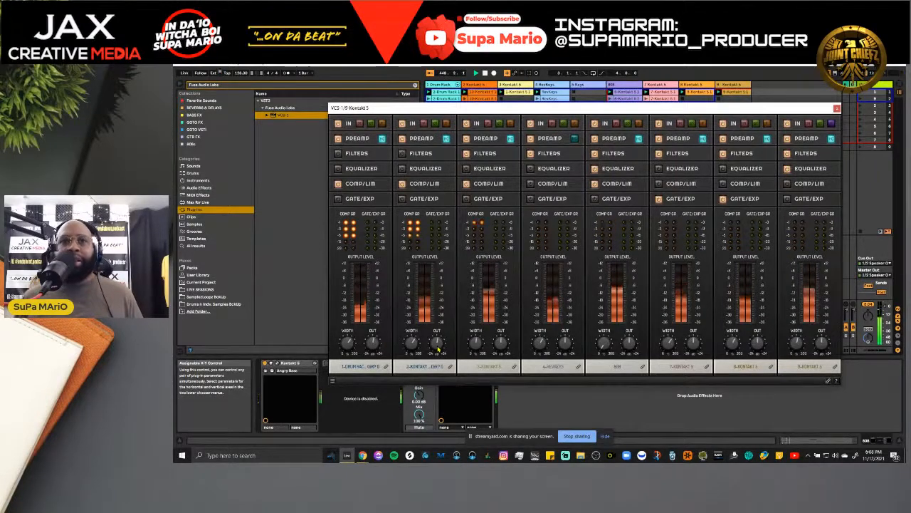
pyautogui.moveTo(433, 348)
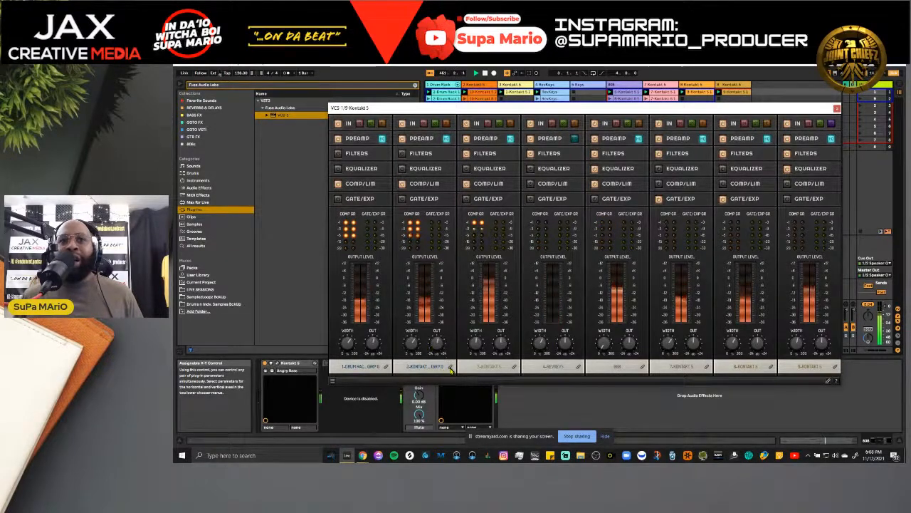
# - Remove the 2-Kontakt 5 and Drum Rack channels from their group and set the 2-Kontakt 5 output level to about -1.2 dB
pyautogui.click(450, 369)
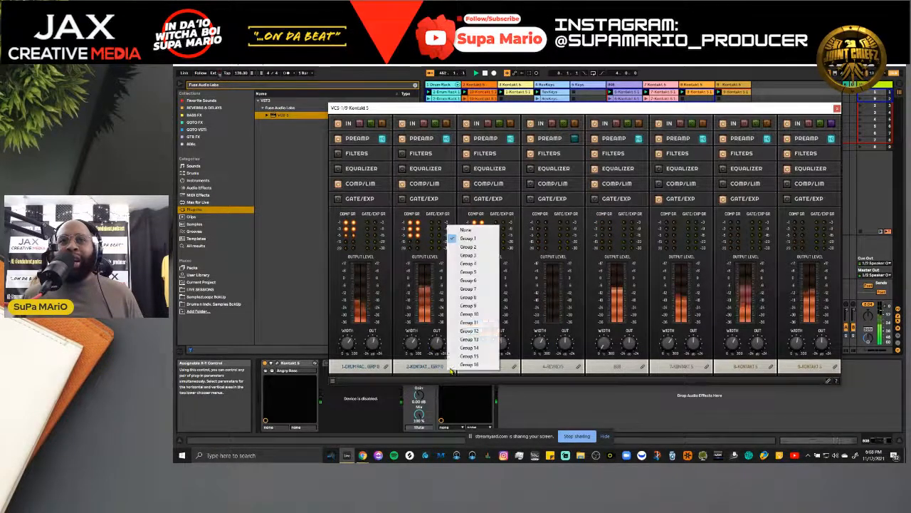
pyautogui.click(462, 242)
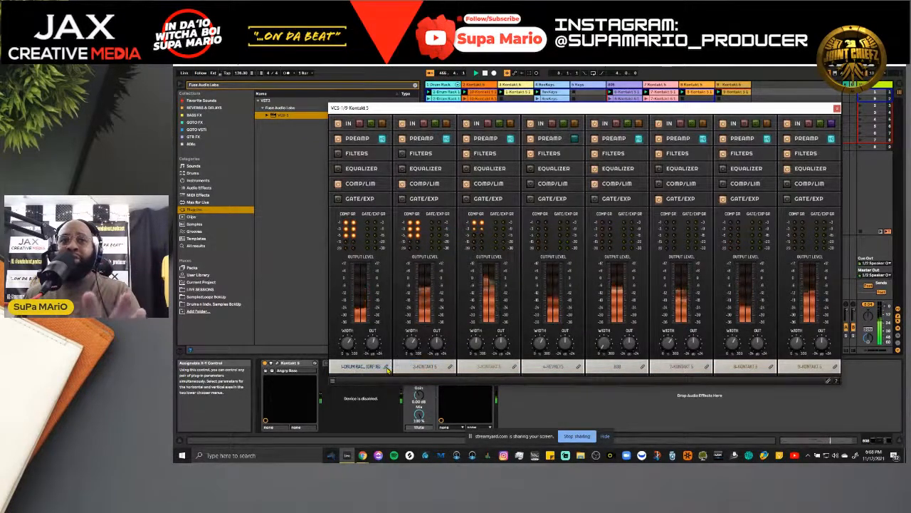
pyautogui.click(387, 368)
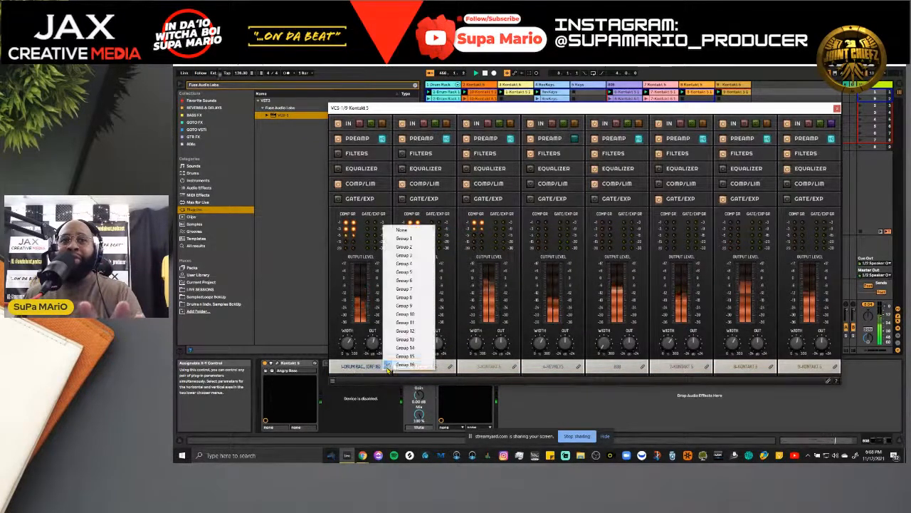
pyautogui.click(409, 239)
pyautogui.click(389, 367)
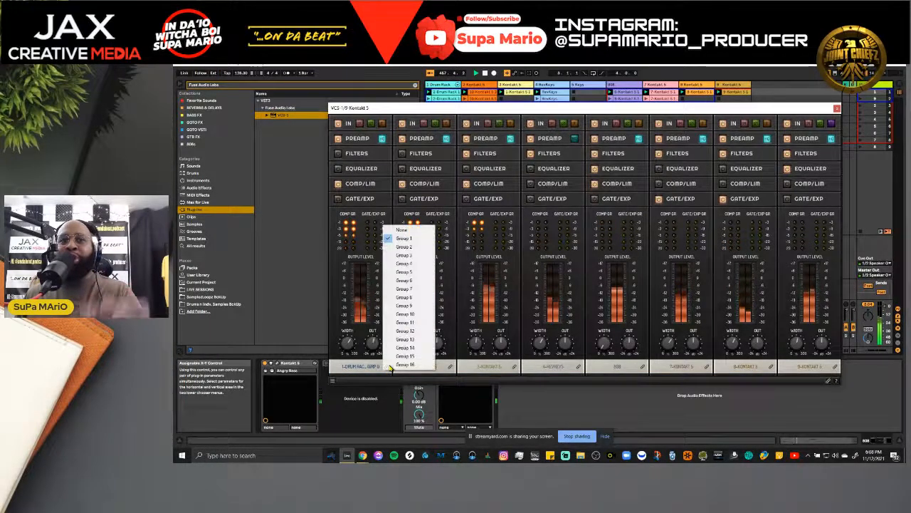
pyautogui.click(404, 230)
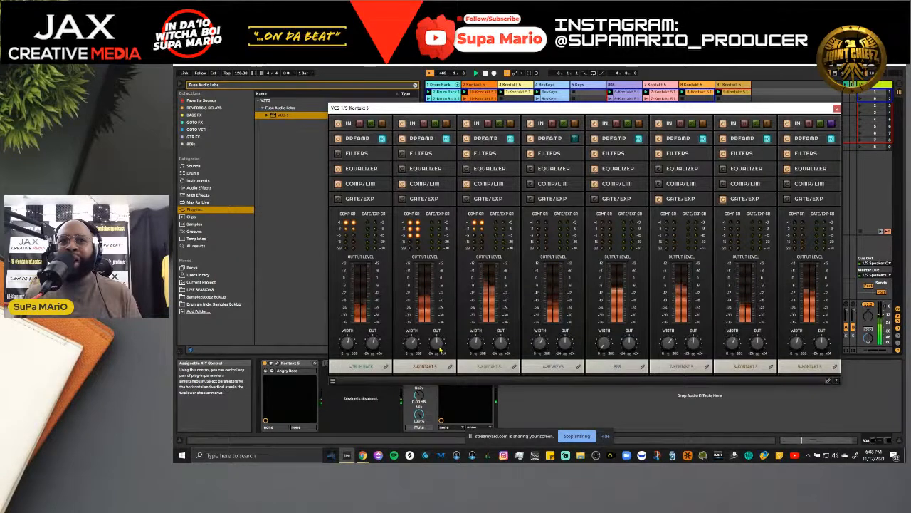
pyautogui.moveTo(438, 350); pyautogui.dragTo(439, 352)
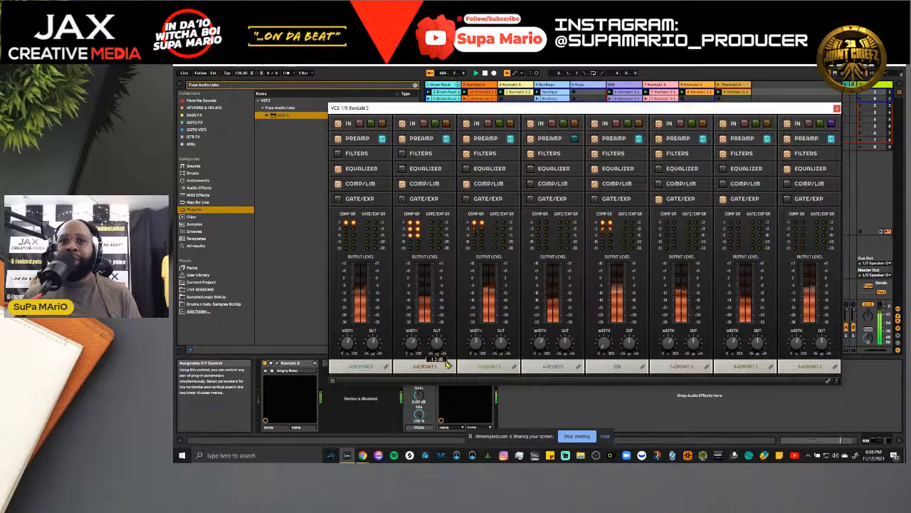
# - Assign the 2-Kontakt 5 and Drum Rack channels to Group 1 again
pyautogui.click(450, 366)
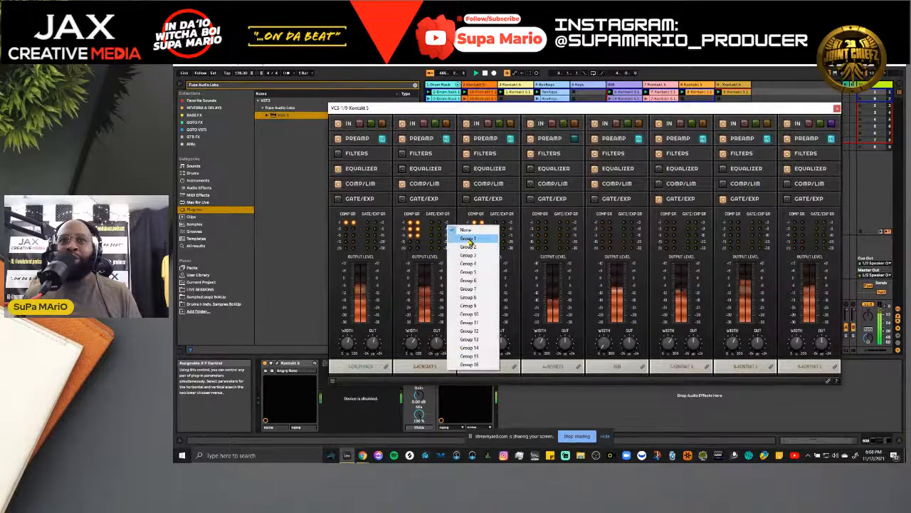
pyautogui.click(464, 255)
pyautogui.click(386, 366)
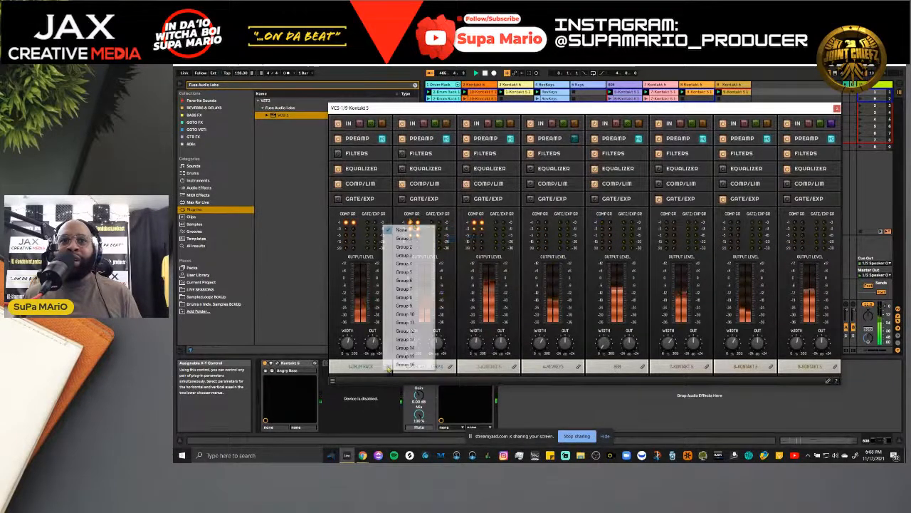
pyautogui.click(406, 255)
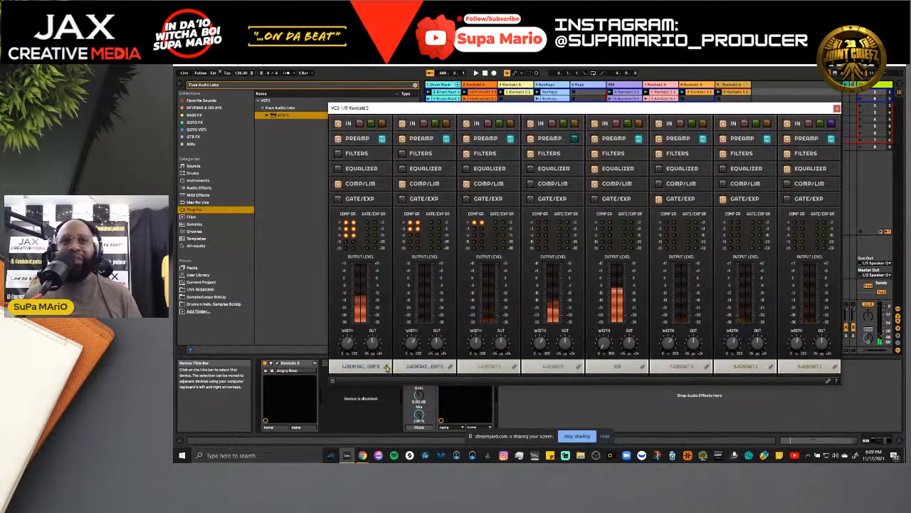
# - Set the group assignment of the Drum Rack and 2-Kontakt 5 channels to None
pyautogui.click(388, 367)
pyautogui.click(406, 230)
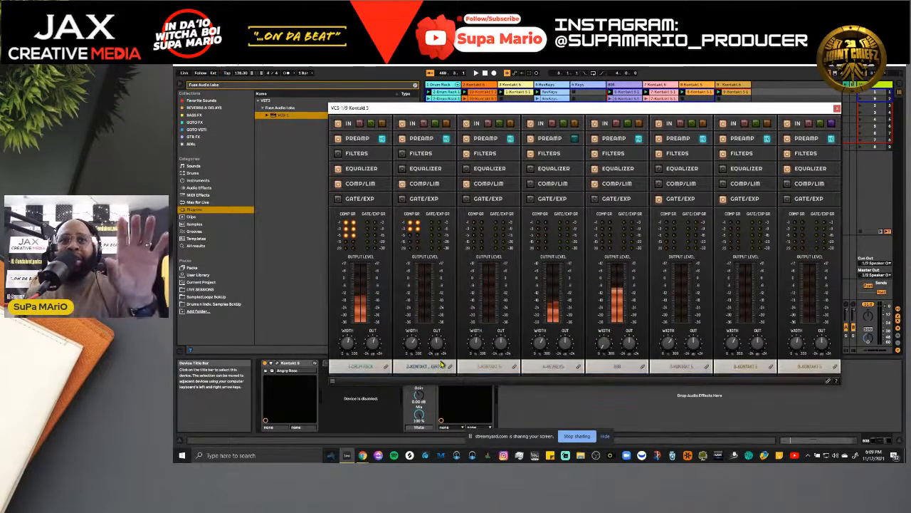
pyautogui.click(448, 367)
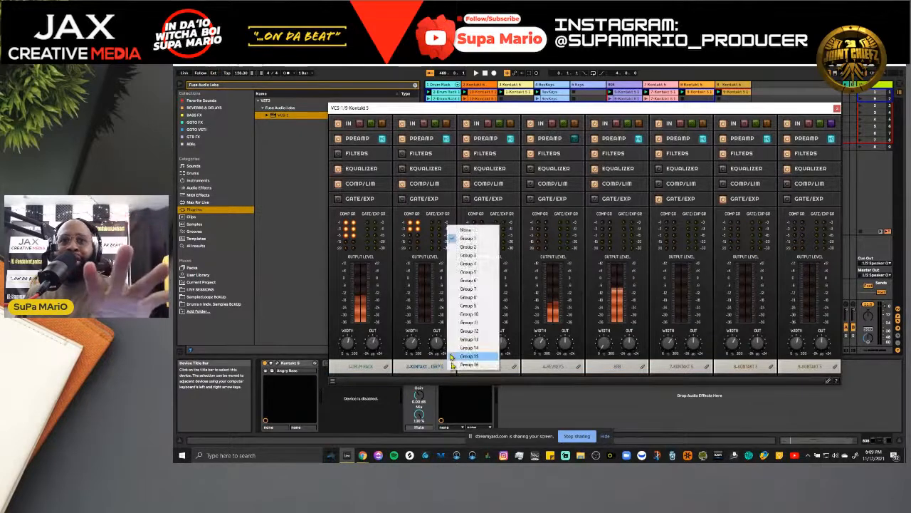
pyautogui.click(468, 231)
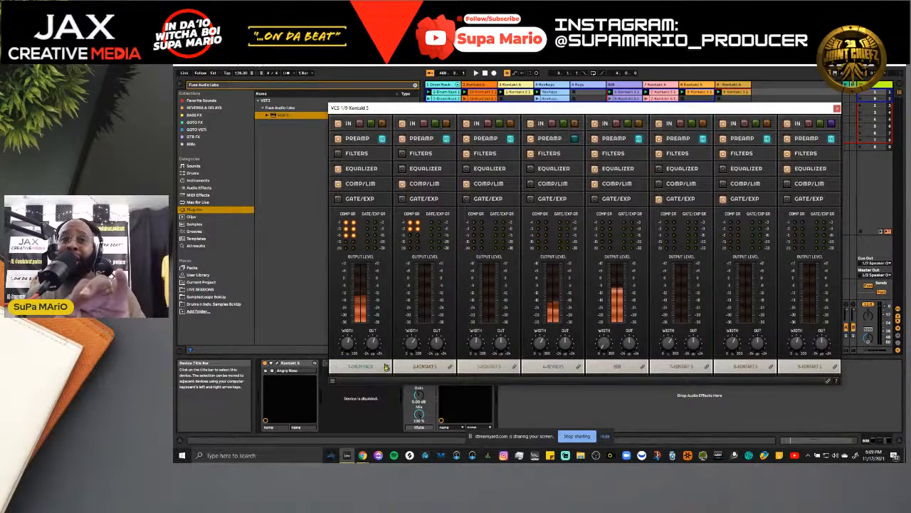
# - Put the Drum Rack channel in Group 1 and correct the 2-Kontakt 5 channel's assignment to the same group
pyautogui.click(386, 367)
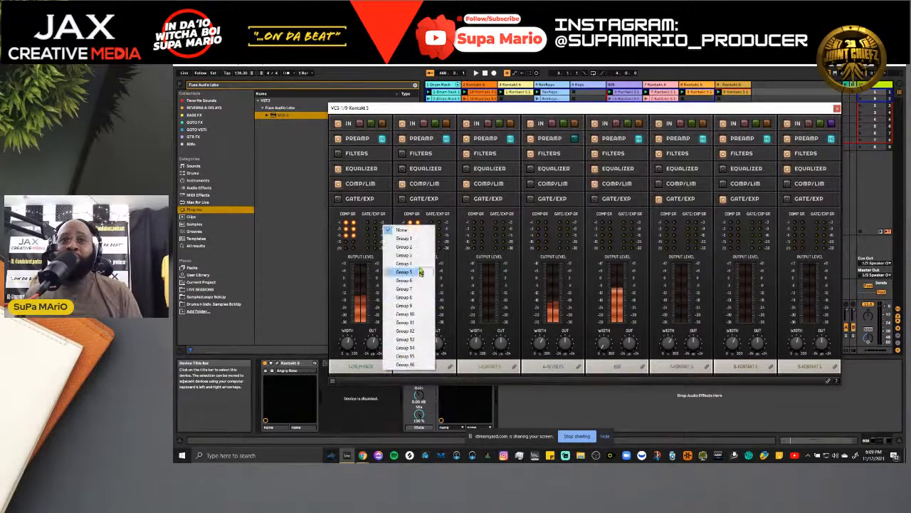
pyautogui.click(411, 235)
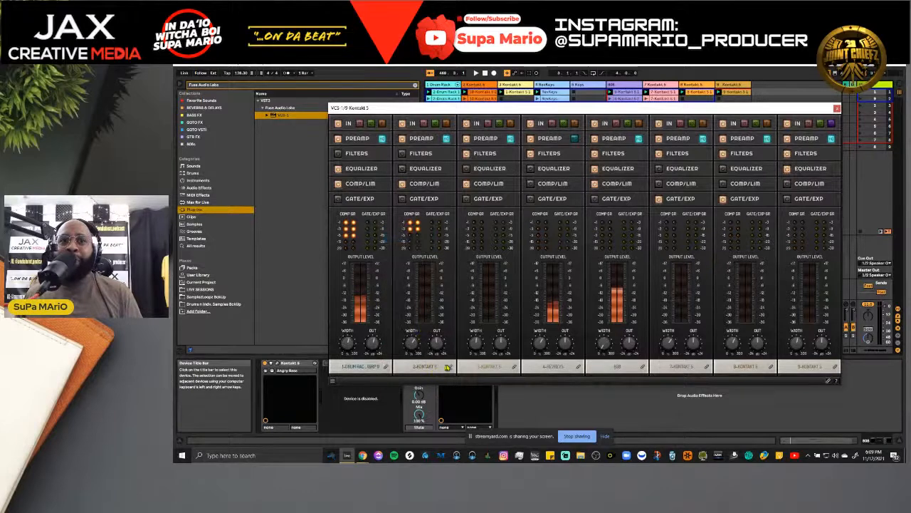
pyautogui.click(448, 367)
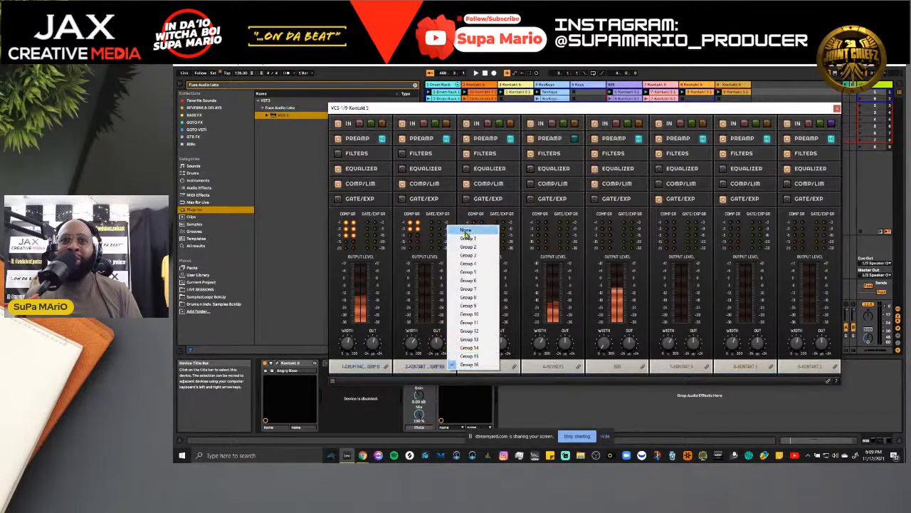
pyautogui.click(466, 232)
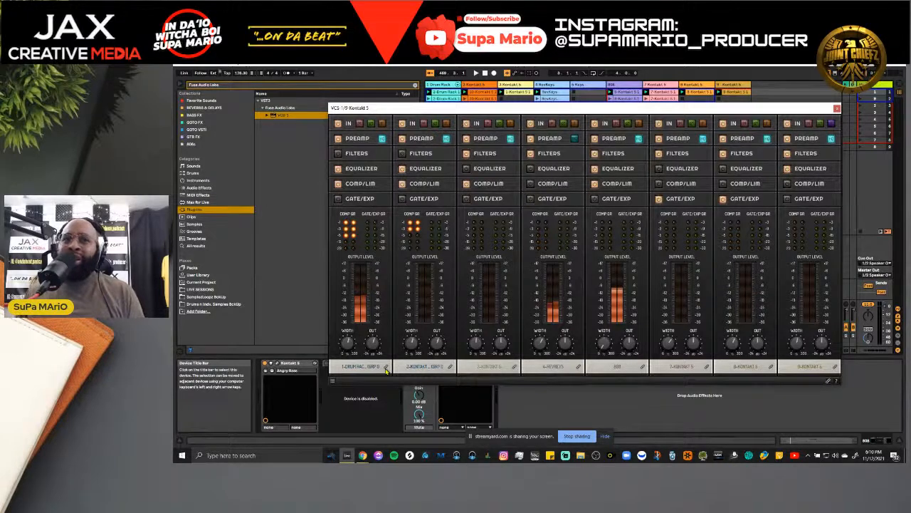
# - Unlink the Drum Rack and 2-Kontakt 5 channels by clearing both group assignments
pyautogui.click(386, 367)
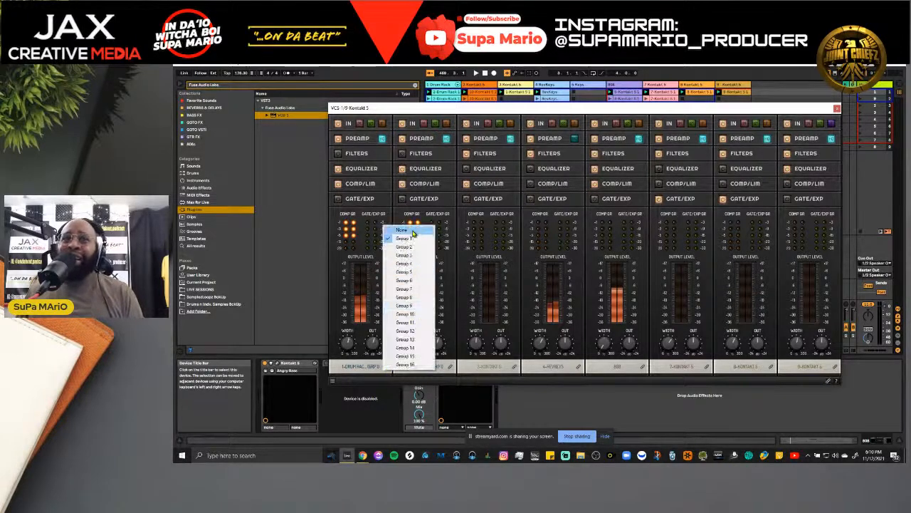
pyautogui.click(413, 232)
pyautogui.click(449, 368)
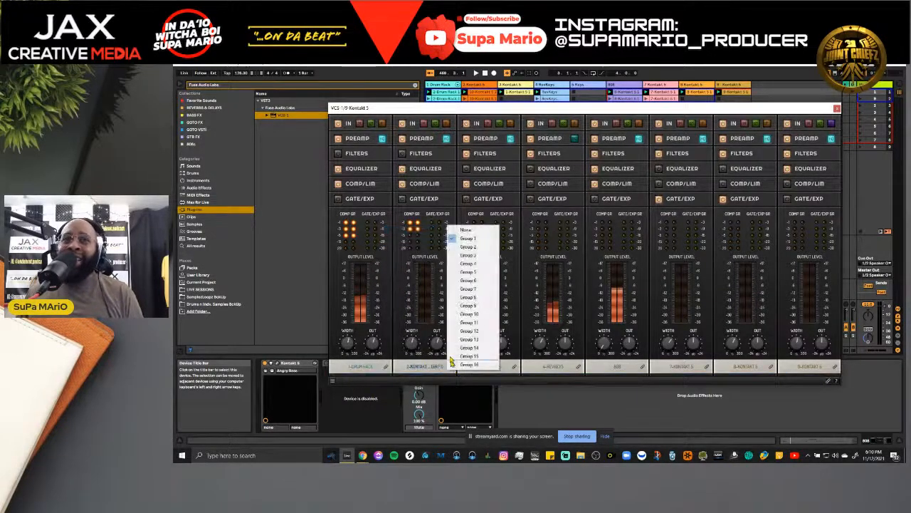
pyautogui.click(463, 232)
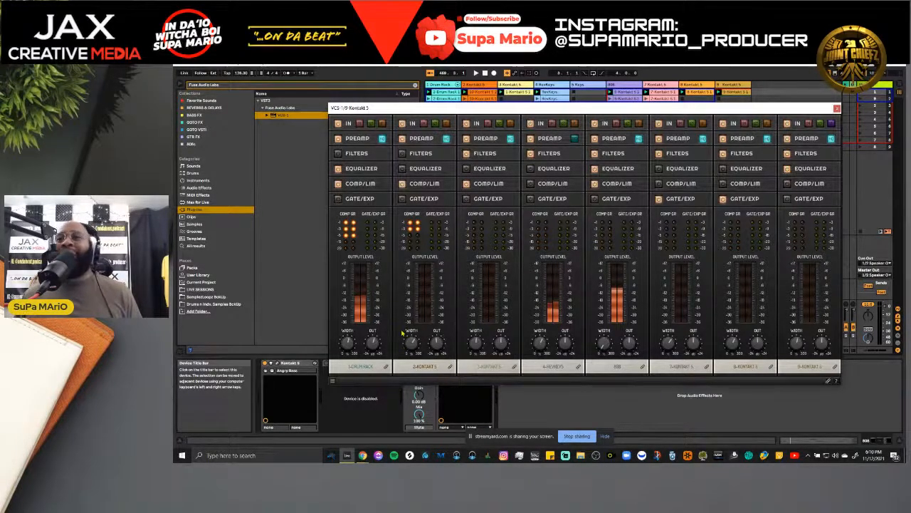
# - Assign the 2-Kontakt 5 and Drum Rack channels to Group 1 during playback, and toggle their linked IN switches off and on
pyautogui.press('space')
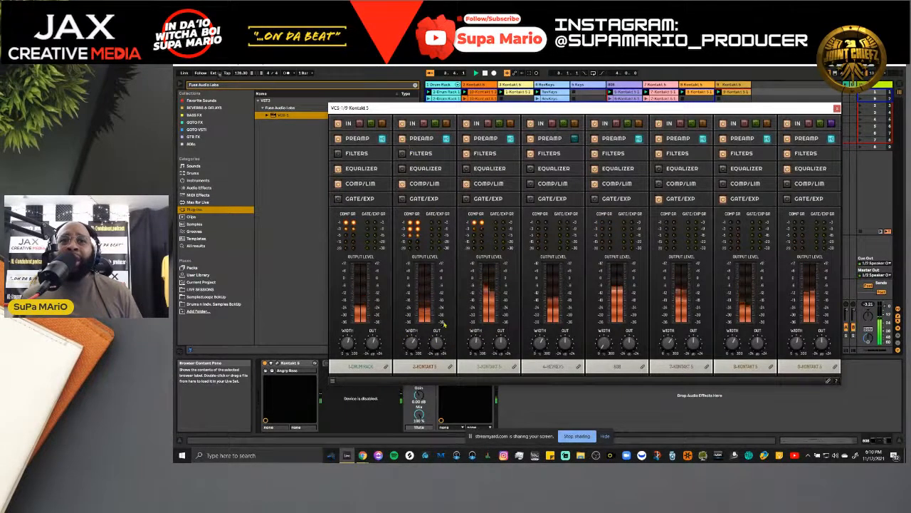
pyautogui.click(450, 367)
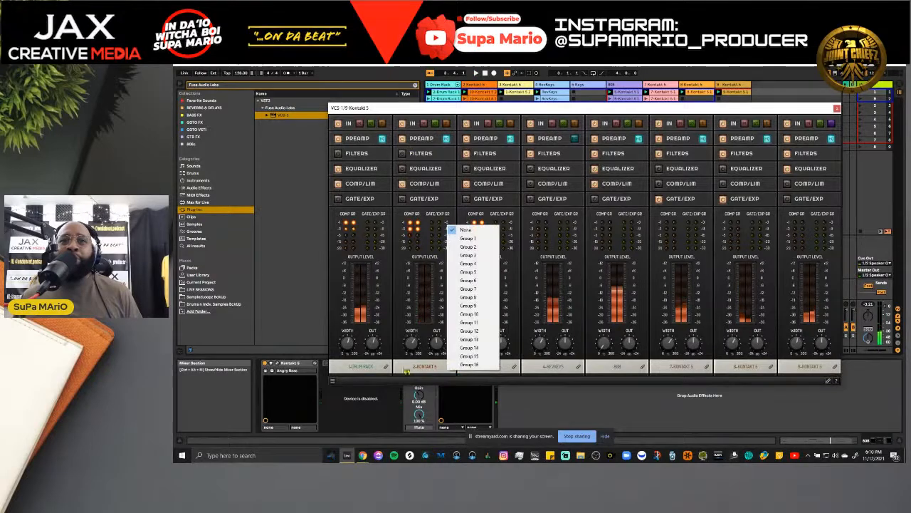
pyautogui.click(460, 238)
pyautogui.click(386, 366)
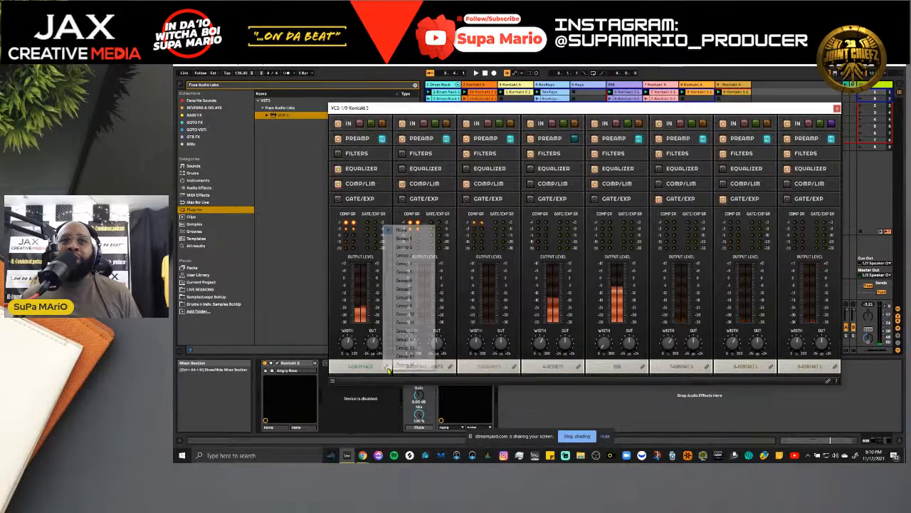
pyautogui.click(399, 238)
pyautogui.click(402, 124)
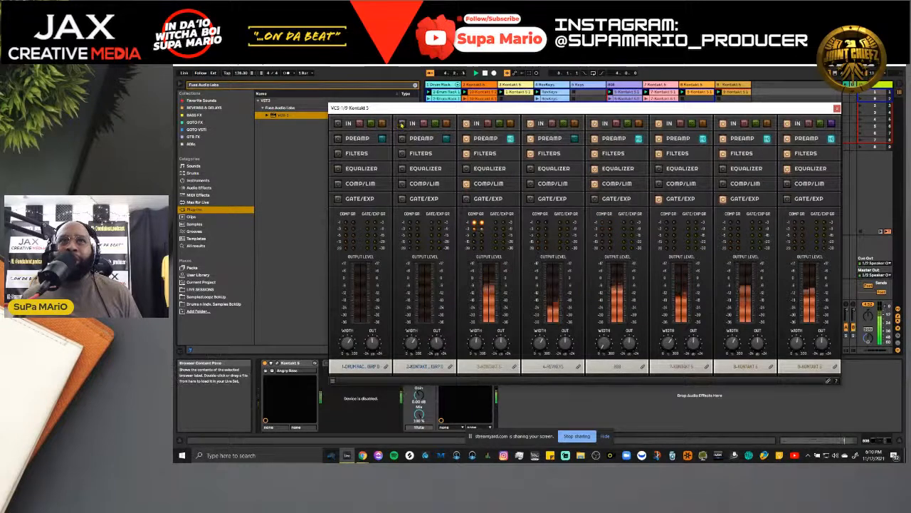
pyautogui.click(401, 124)
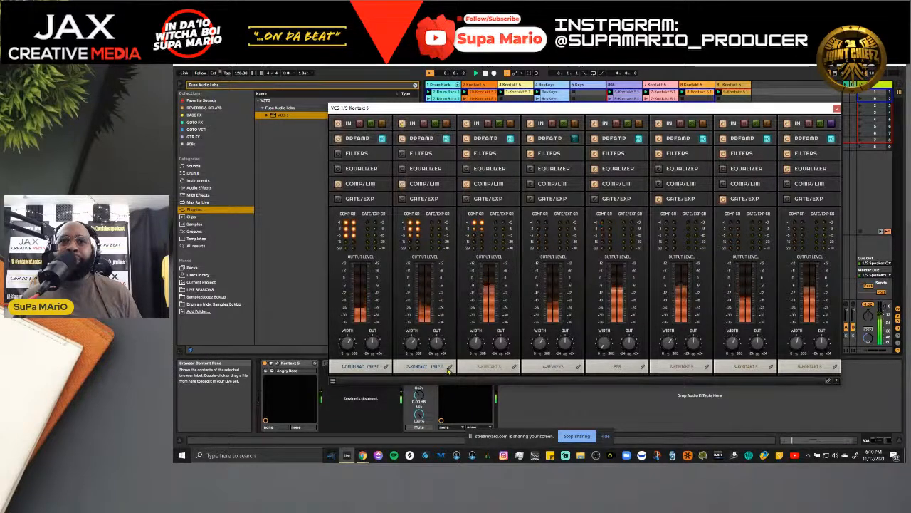
# - Clear the group assignments of the 2-Kontakt 5 and Drum Rack channels, correcting a mistaken Group 16 choice on Drum Rack to None
pyautogui.click(449, 367)
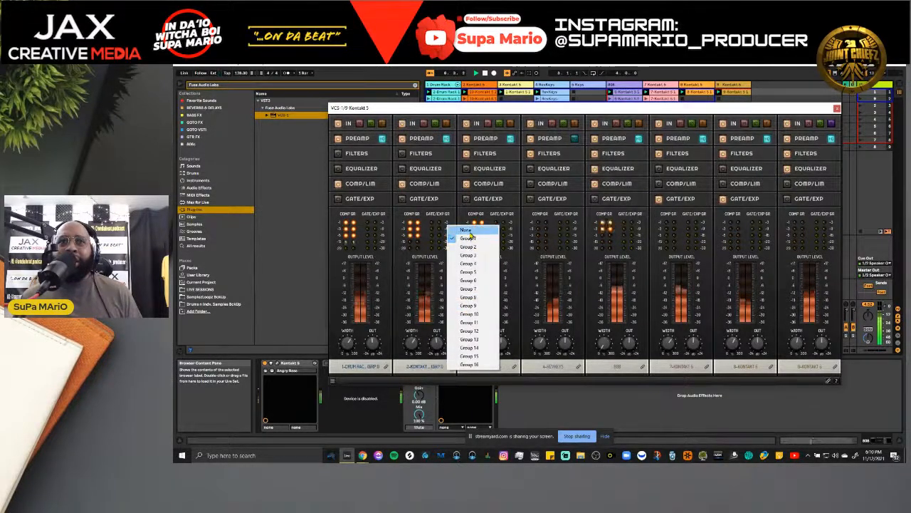
pyautogui.click(468, 234)
pyautogui.click(386, 366)
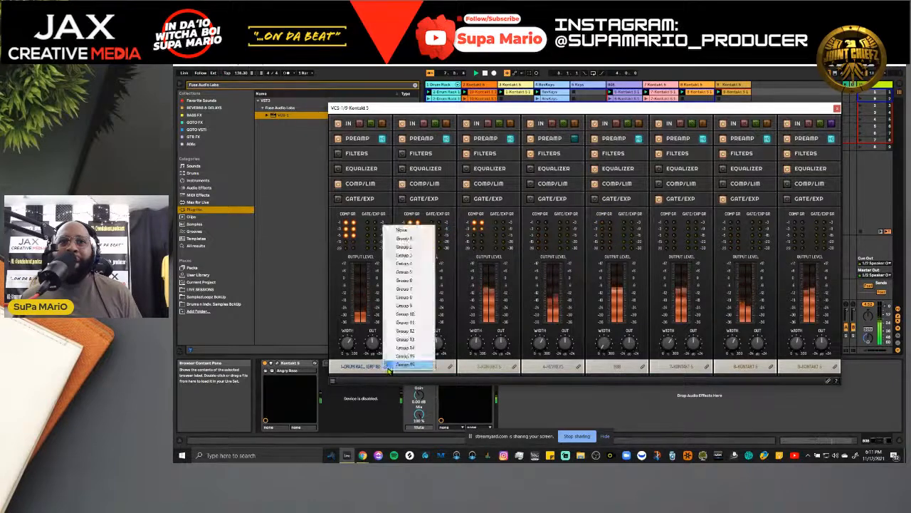
pyautogui.click(390, 365)
pyautogui.click(385, 367)
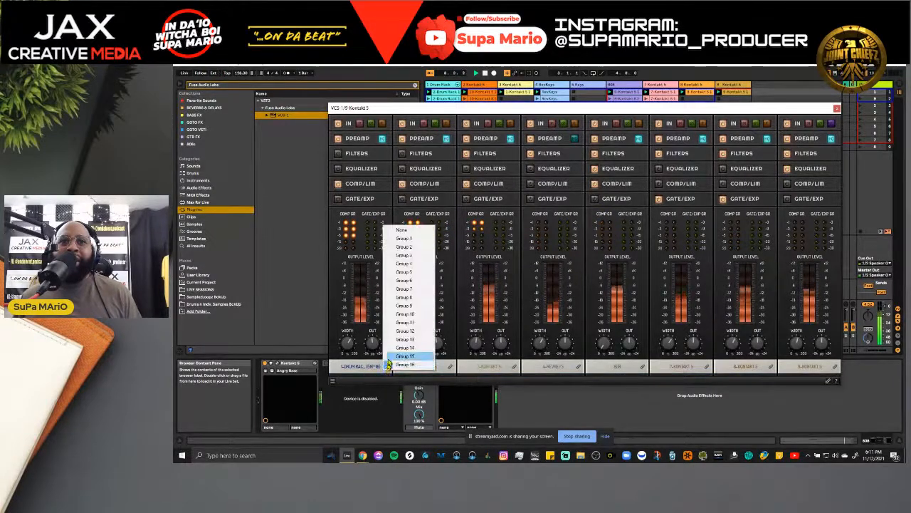
pyautogui.click(401, 231)
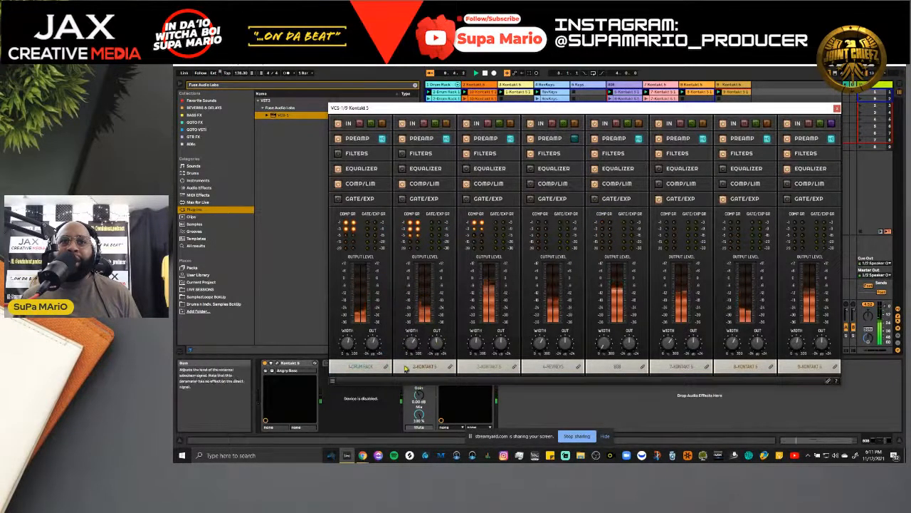
# - Show the groups available for the Drum Rack channel and leave the list without choosing one
pyautogui.click(386, 367)
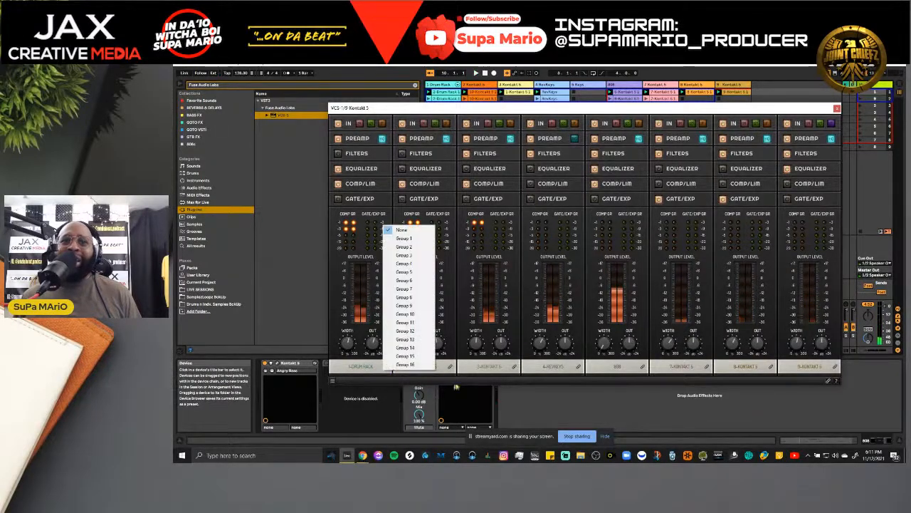
pyautogui.click(465, 382)
pyautogui.click(386, 368)
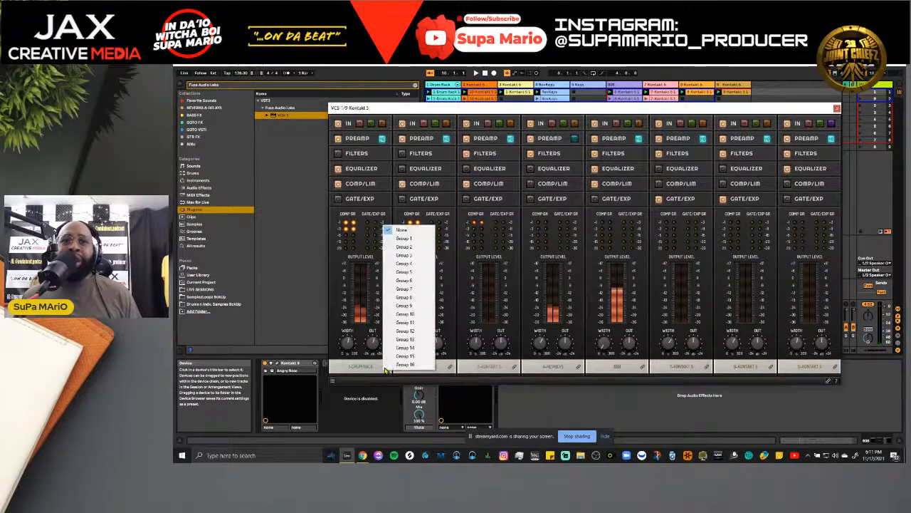
pyautogui.click(449, 381)
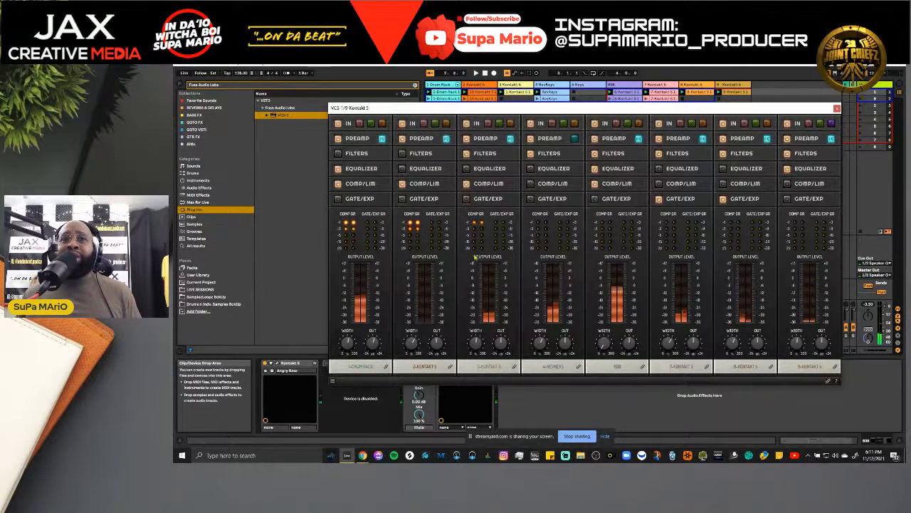
# - View the 2-Kontakt 5 channel's full strip from the console overview, and close all open VCS-1 windows
pyautogui.click(448, 124)
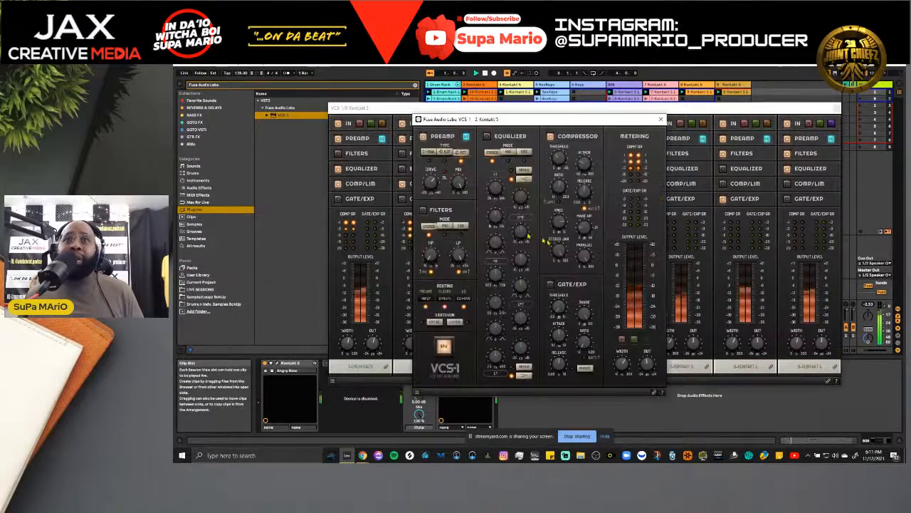
pyautogui.click(661, 119)
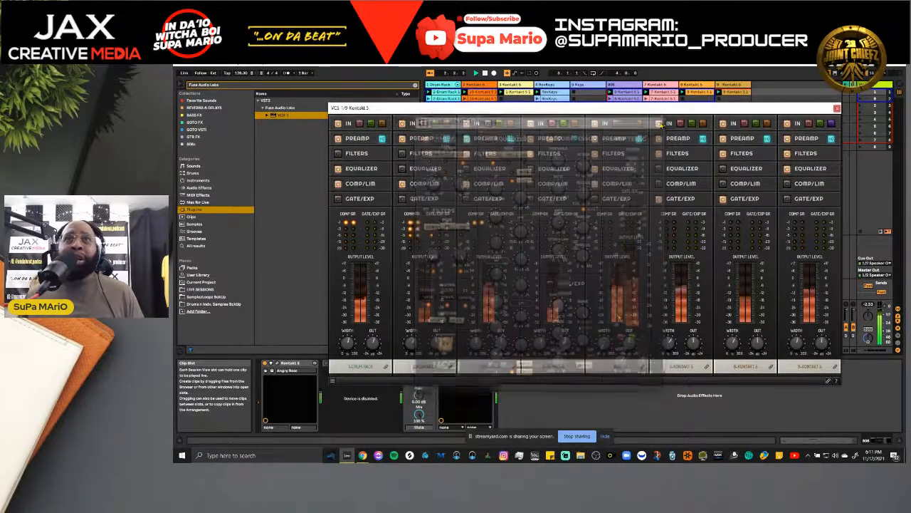
pyautogui.click(837, 108)
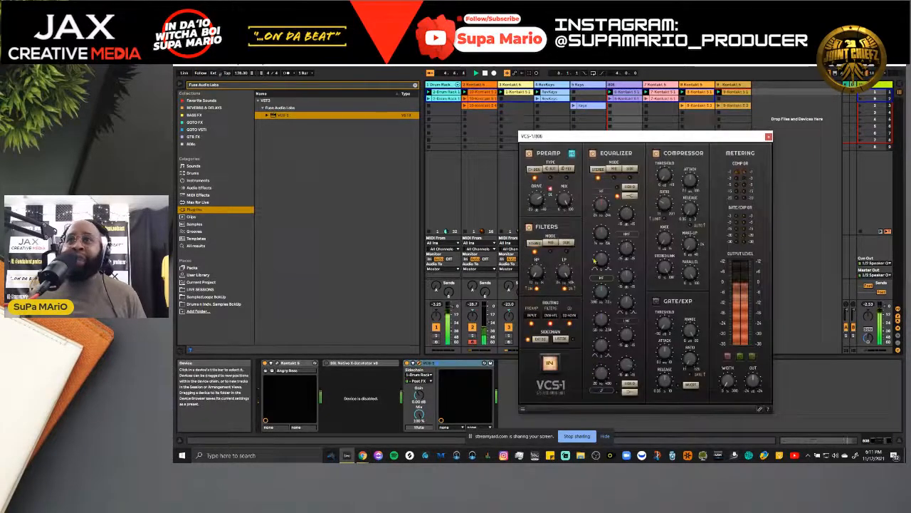
pyautogui.click(769, 137)
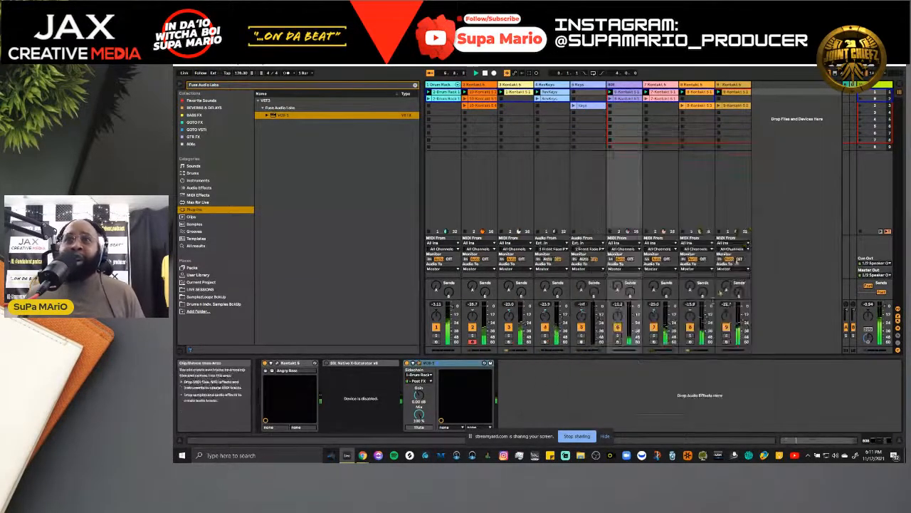
# - Open the 808 track's VCS-1, switch it to the console overview, and close its window
pyautogui.click(419, 364)
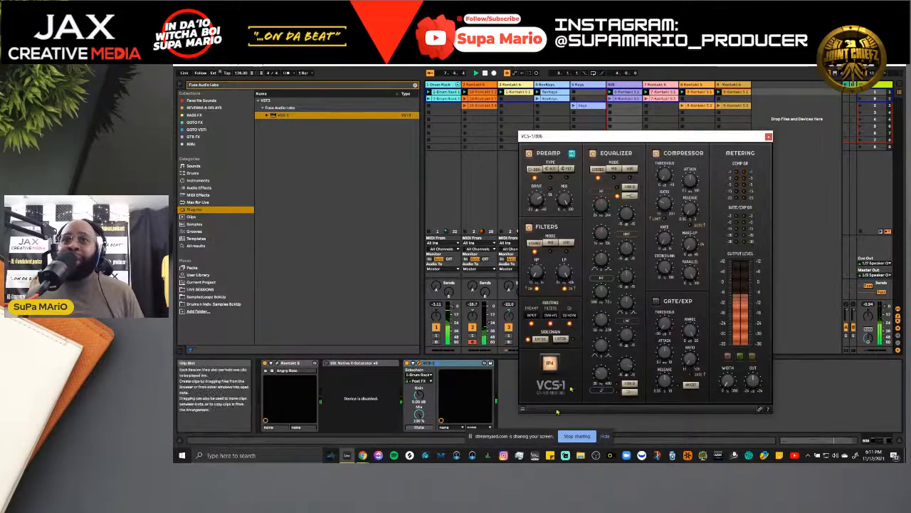
pyautogui.click(751, 357)
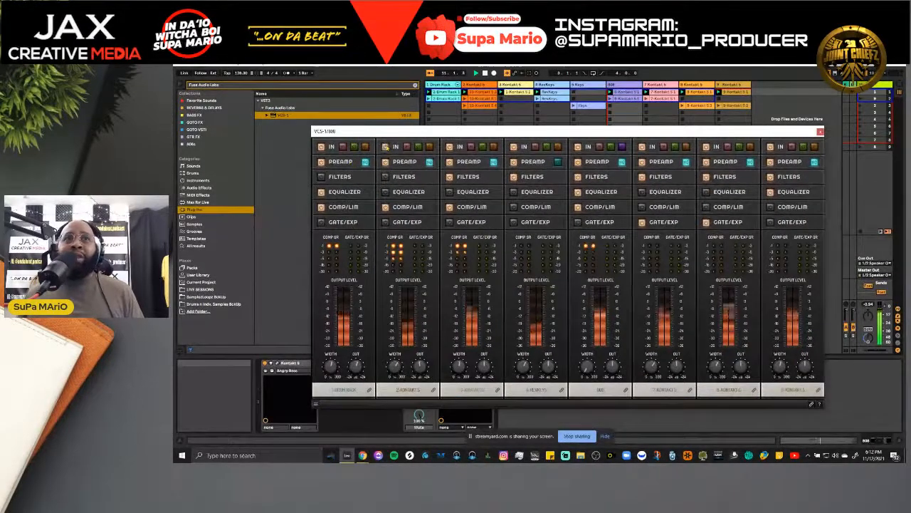
pyautogui.click(820, 132)
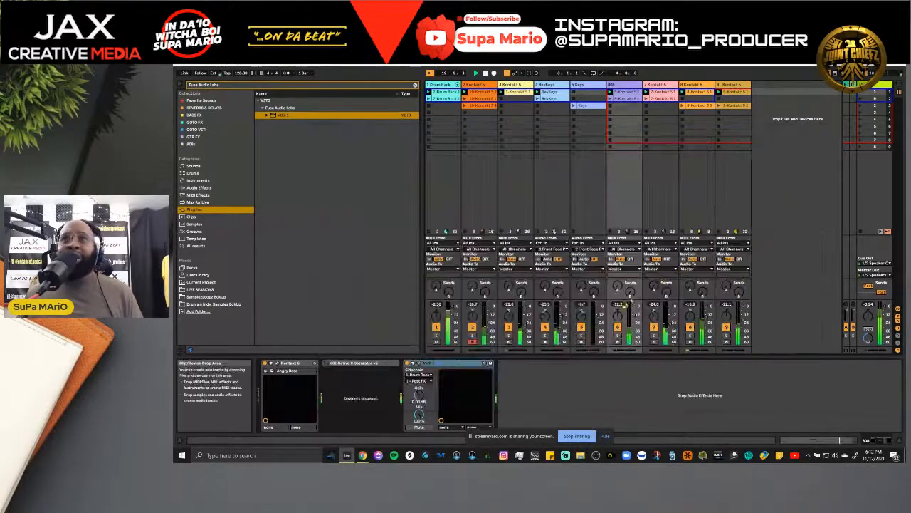
# - Reopen the 808 track's VCS-1 as a single channel strip, move its window aside, and close it
pyautogui.click(419, 363)
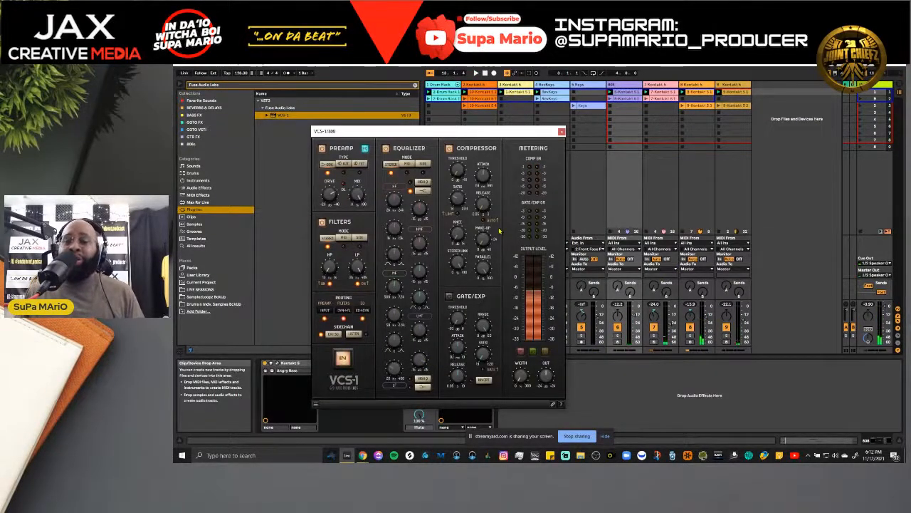
pyautogui.moveTo(524, 141); pyautogui.dragTo(684, 144)
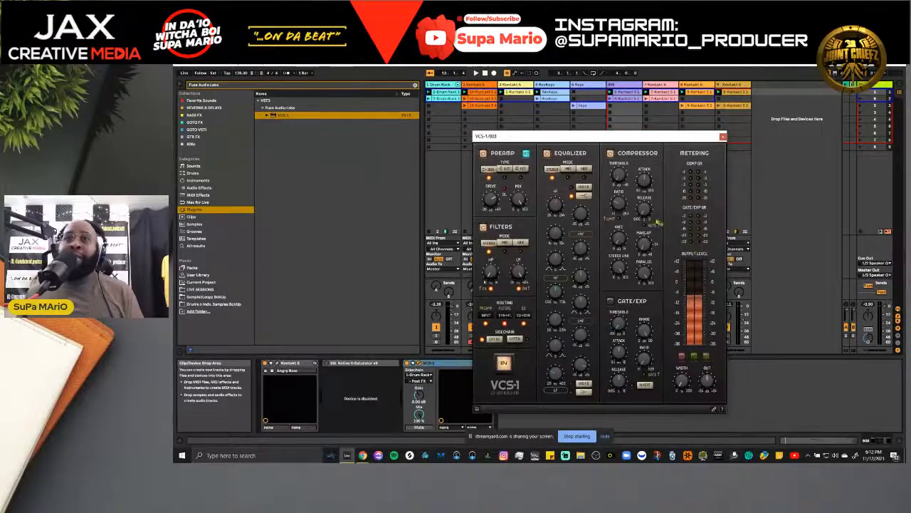
pyautogui.click(723, 136)
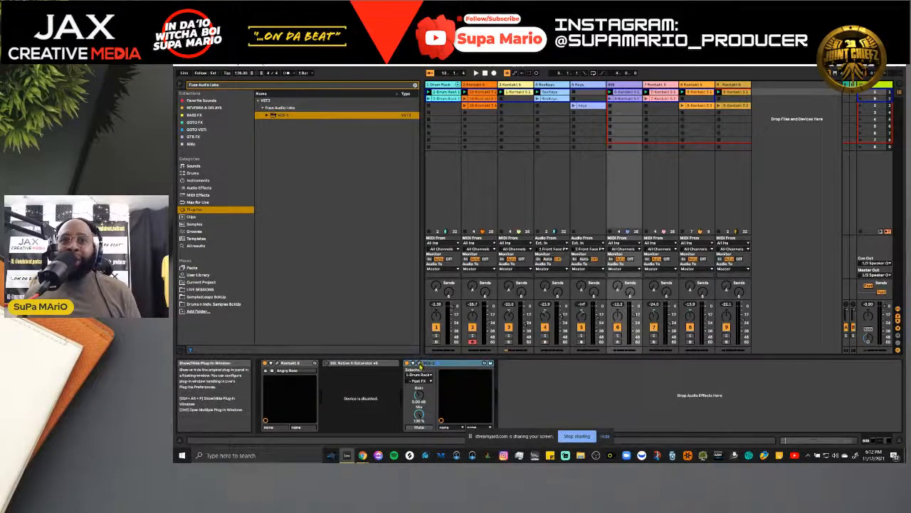
# - Open the 808 track's VCS-1 in the console overview and bring up the 3-Kontakt 5 channel's full strip over it
pyautogui.click(420, 364)
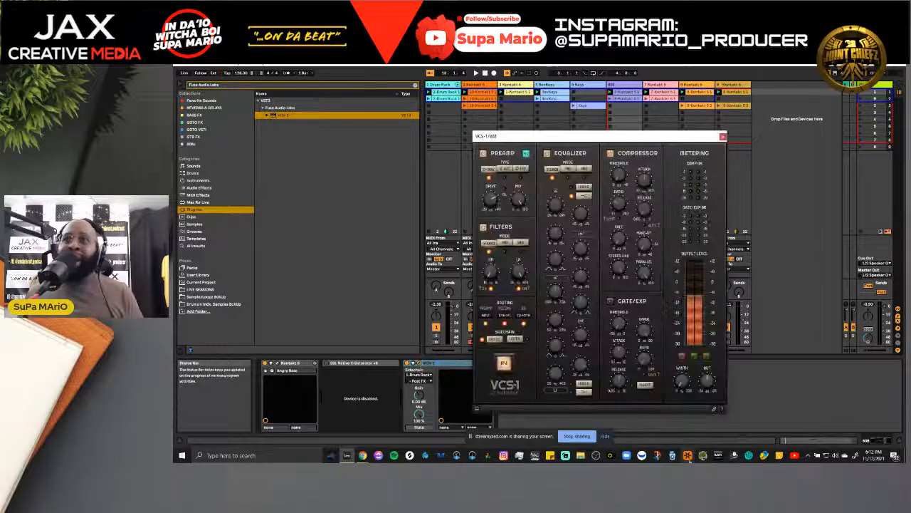
pyautogui.moveTo(675, 136); pyautogui.dragTo(614, 141)
pyautogui.click(596, 156)
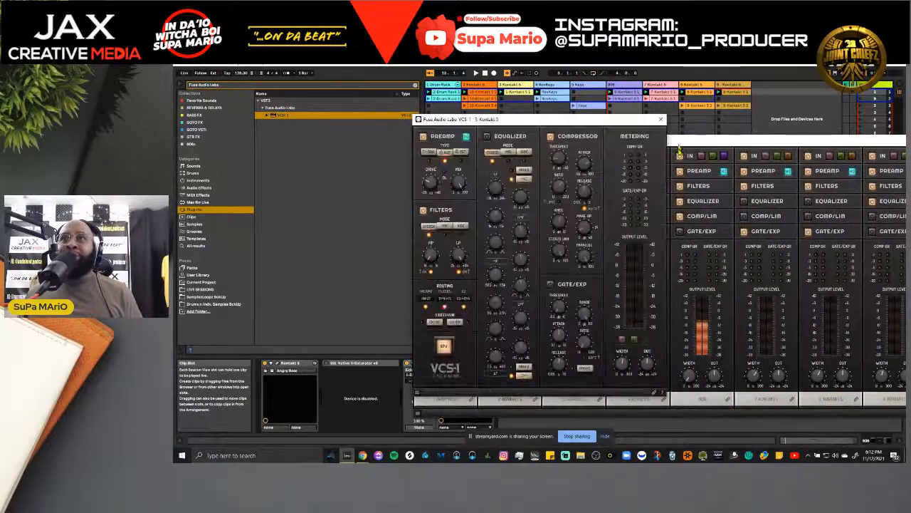
# - Rearrange the console overview and the 3-Kontakt 5 strip windows so both can be seen, and close the 3-Kontakt 5 strip
pyautogui.moveTo(764, 141); pyautogui.dragTo(747, 243)
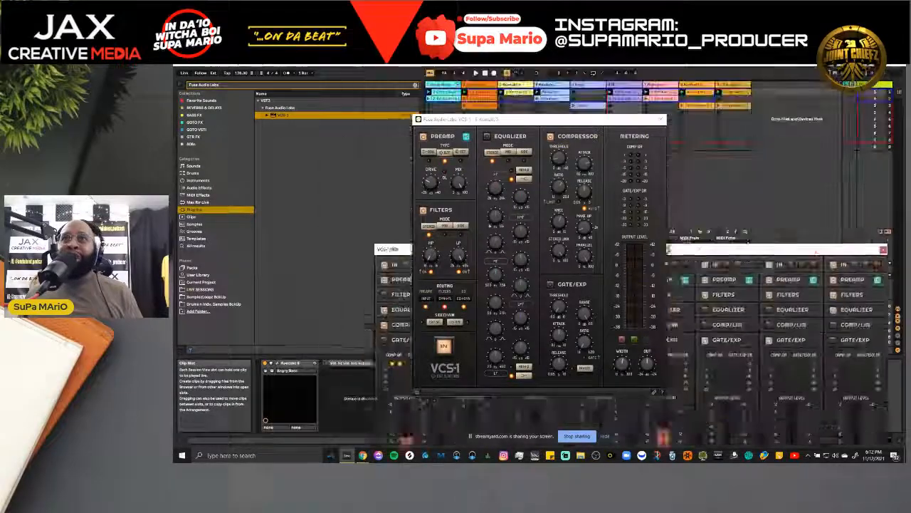
pyautogui.moveTo(817, 251); pyautogui.dragTo(497, 241)
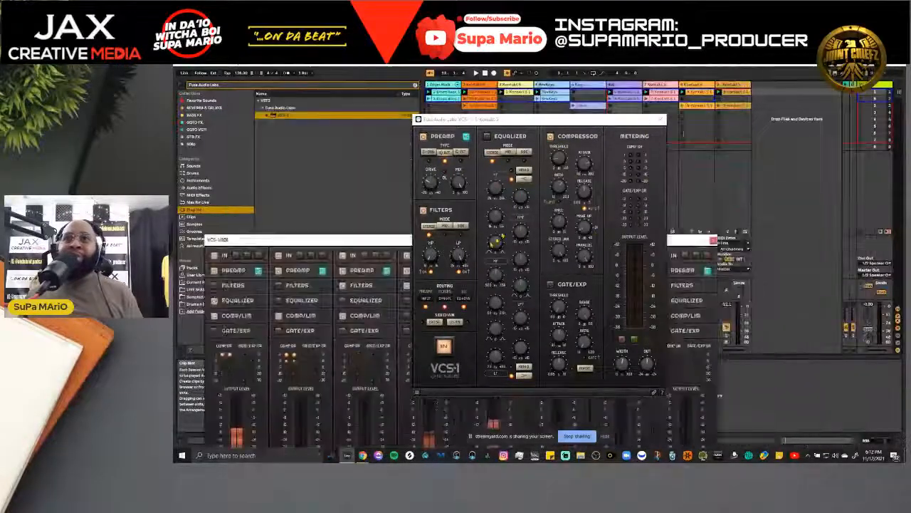
pyautogui.moveTo(238, 240); pyautogui.dragTo(412, 191)
pyautogui.moveTo(702, 191); pyautogui.dragTo(739, 119)
pyautogui.moveTo(618, 120); pyautogui.dragTo(649, 141)
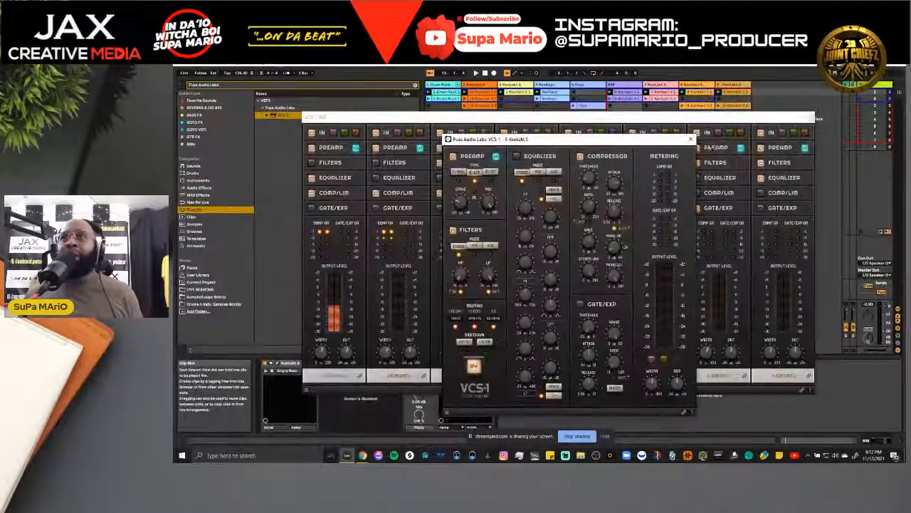
pyautogui.click(691, 139)
# - Start playback, view the 2-Kontakt 5 channel's full strip from the console overview, and close the strip
pyautogui.press('space')
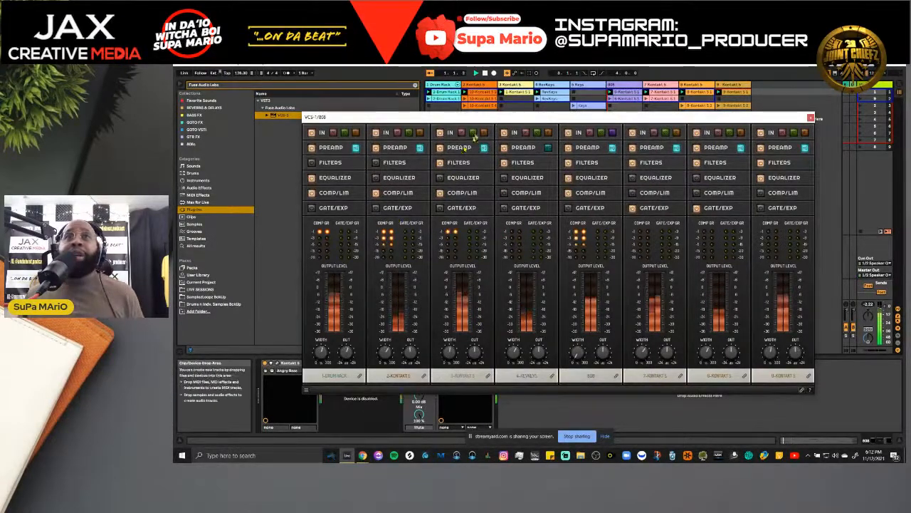
pyautogui.click(420, 138)
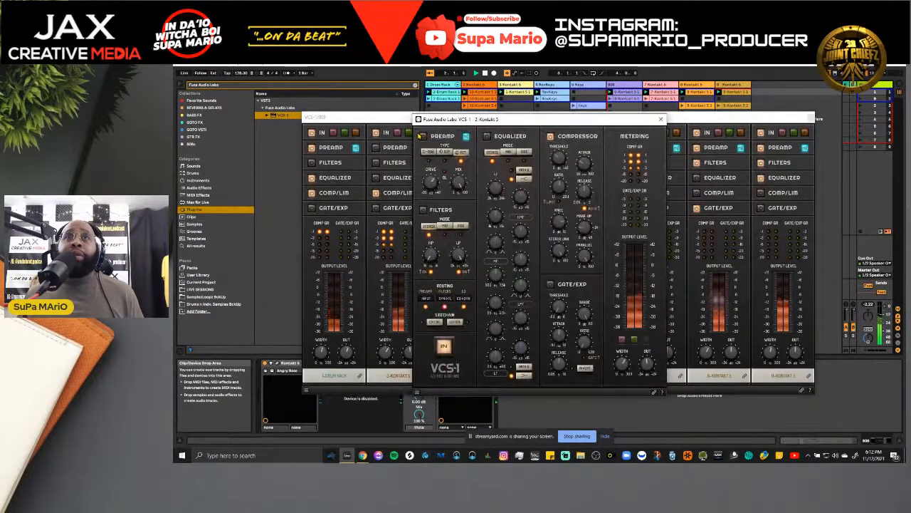
pyautogui.click(661, 119)
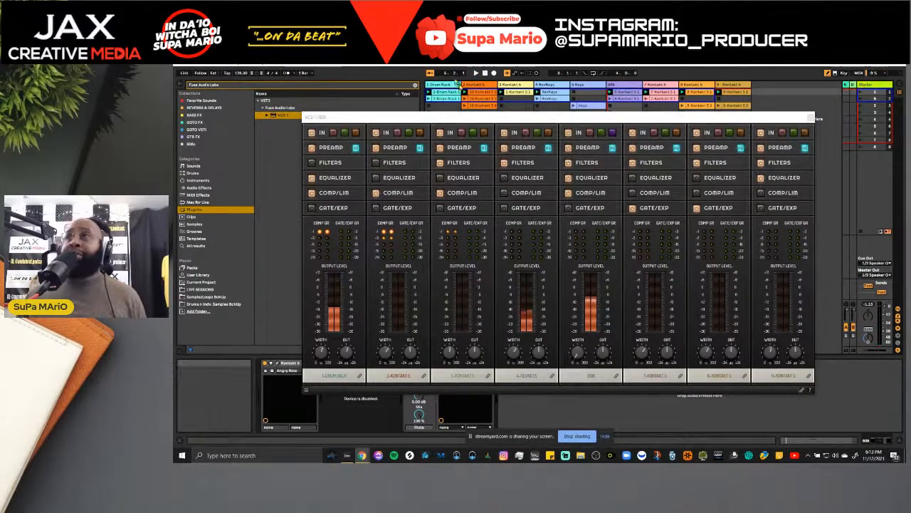
# - Check the average and current CPU load with the VCS-1 on all tracks while the beat plays
pyautogui.click(882, 74)
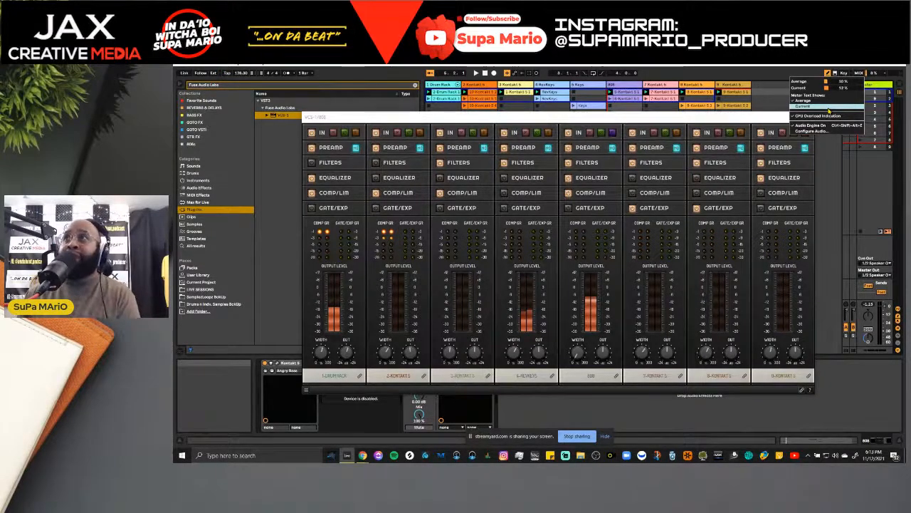
pyautogui.press('space')
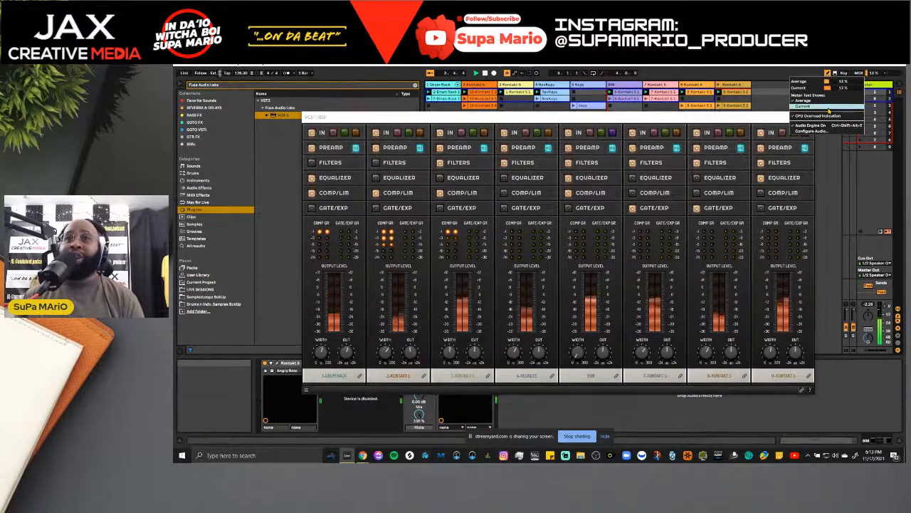
pyautogui.click(644, 389)
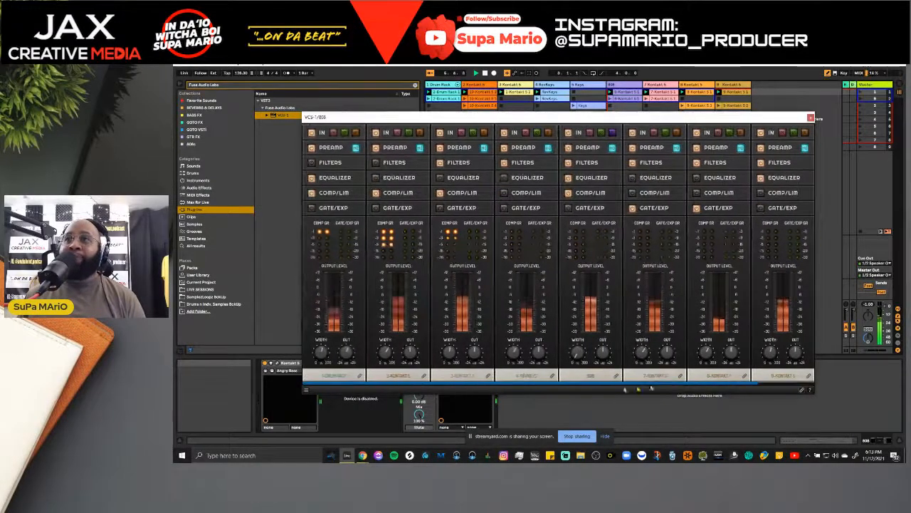
pyautogui.click(885, 74)
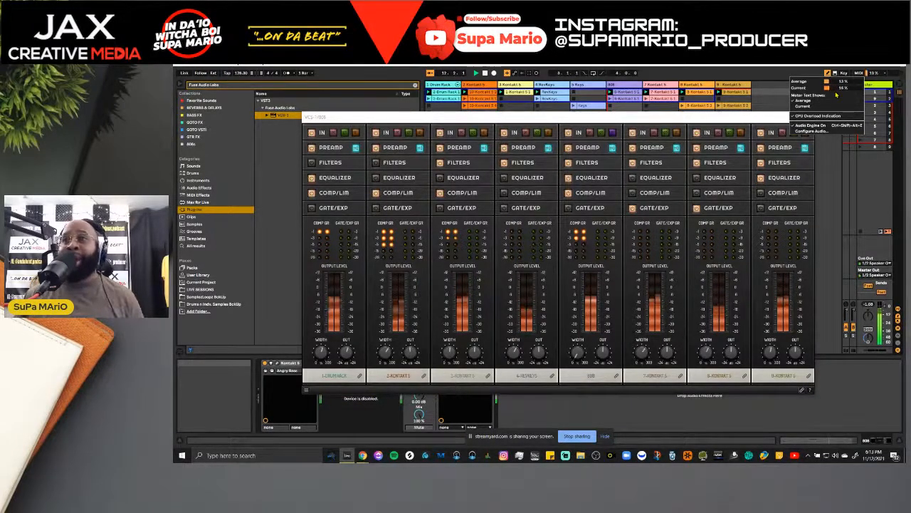
pyautogui.click(833, 168)
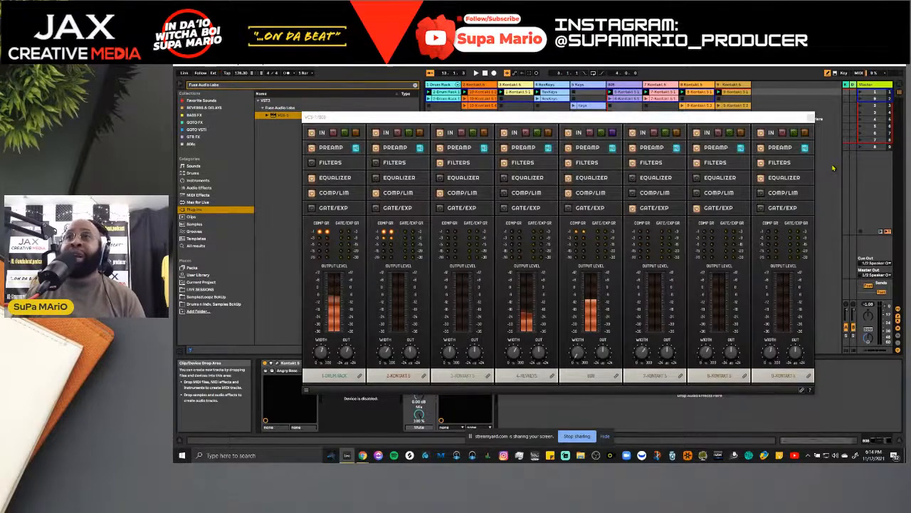
pyautogui.moveTo(761, 121); pyautogui.dragTo(740, 140)
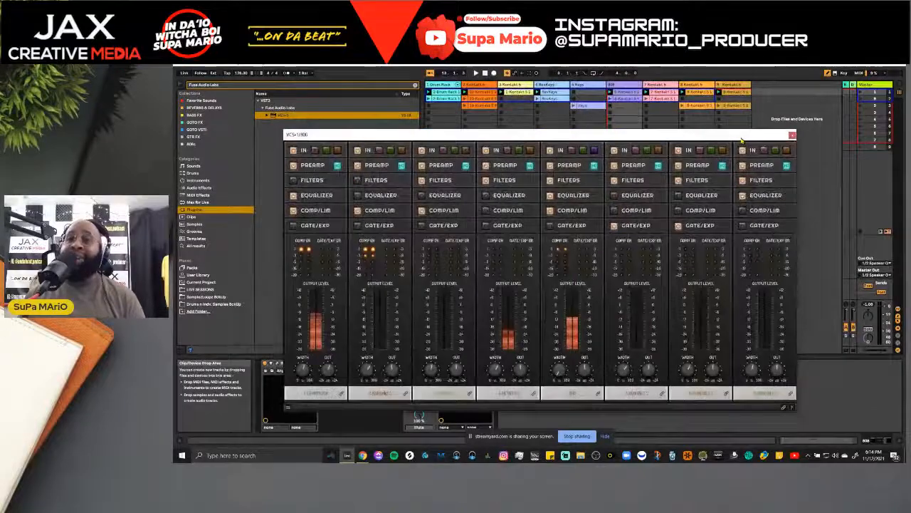
pyautogui.moveTo(673, 140); pyautogui.dragTo(704, 139)
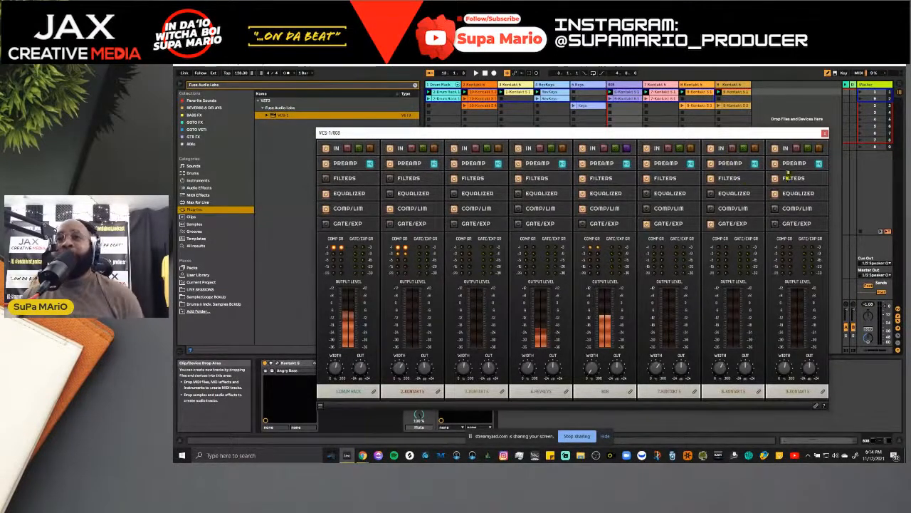
pyautogui.moveTo(753, 135)
pyautogui.mouseDown()
pyautogui.moveTo(764, 138)
pyautogui.moveTo(744, 127)
pyautogui.mouseUp()
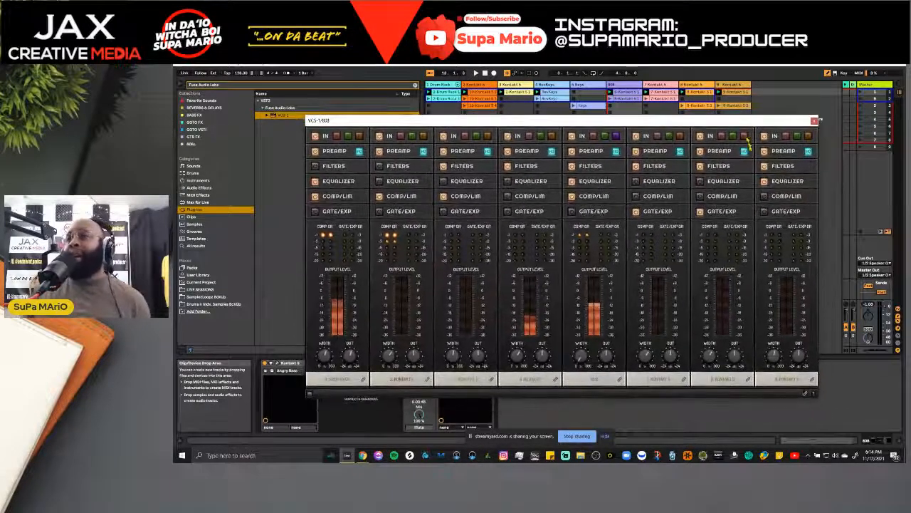
pyautogui.click(832, 187)
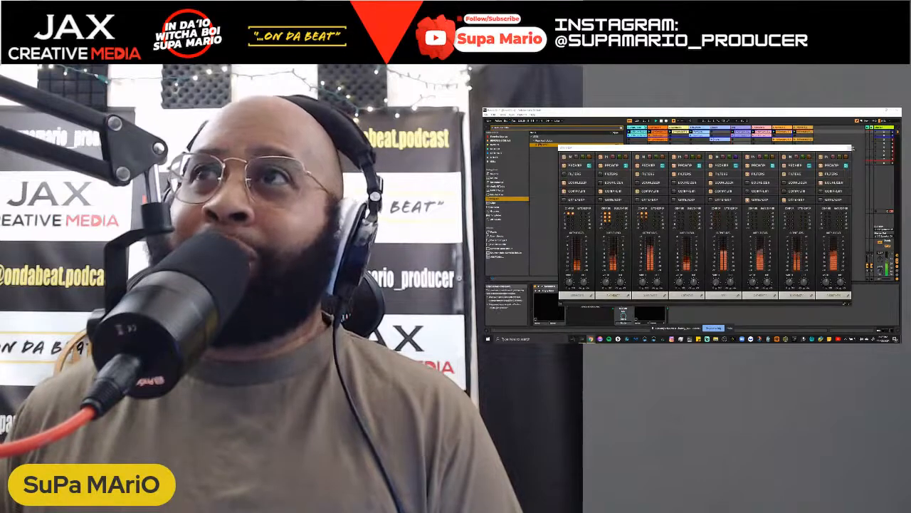
# - Close the console overview, select the master track and search the plug-ins for "ssl"
pyautogui.click(848, 148)
pyautogui.click(883, 128)
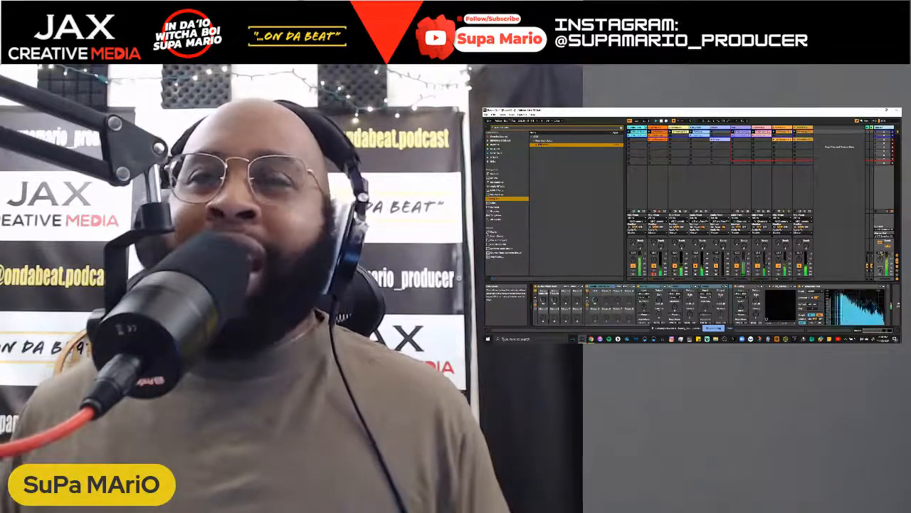
pyautogui.click(621, 128)
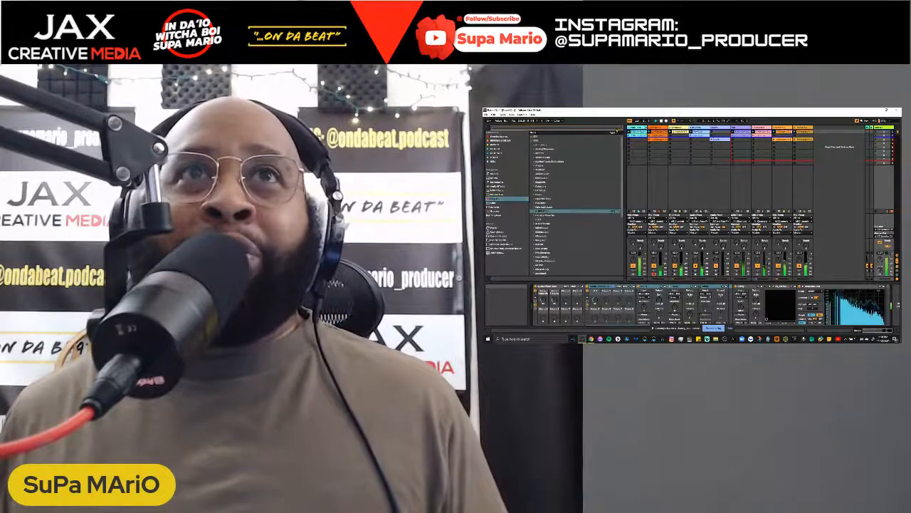
pyautogui.click(580, 128)
pyautogui.write('ssl')
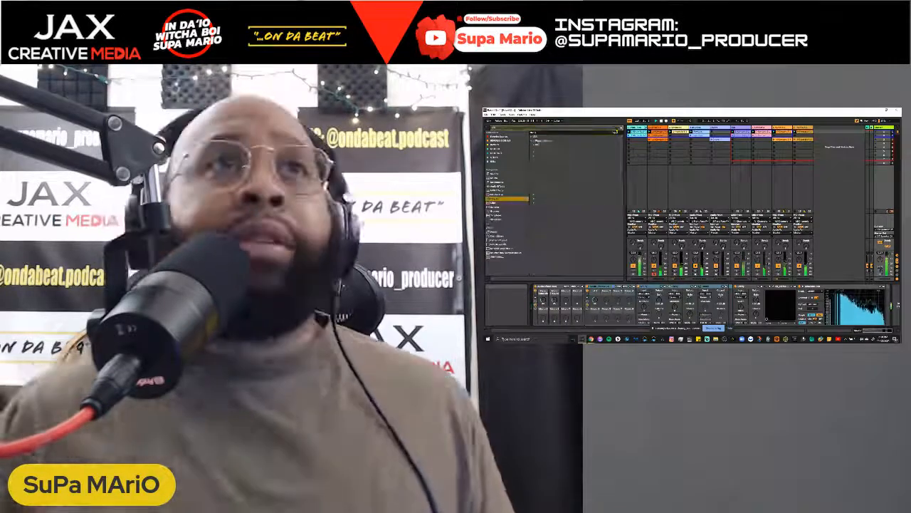
# - Load the SSL Fusion Vintage Drive plug-in on the master track and move its window clear of the clip slots
pyautogui.click(534, 144)
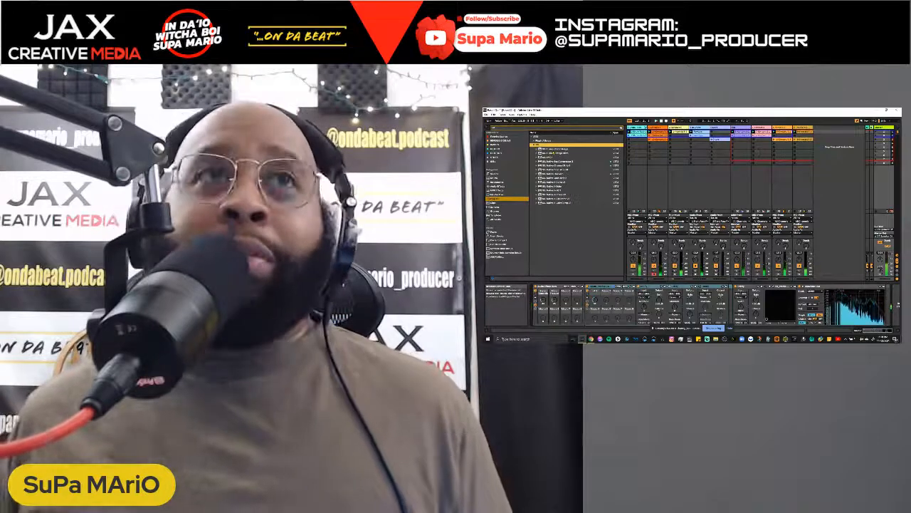
pyautogui.click(552, 150)
pyautogui.click(552, 153)
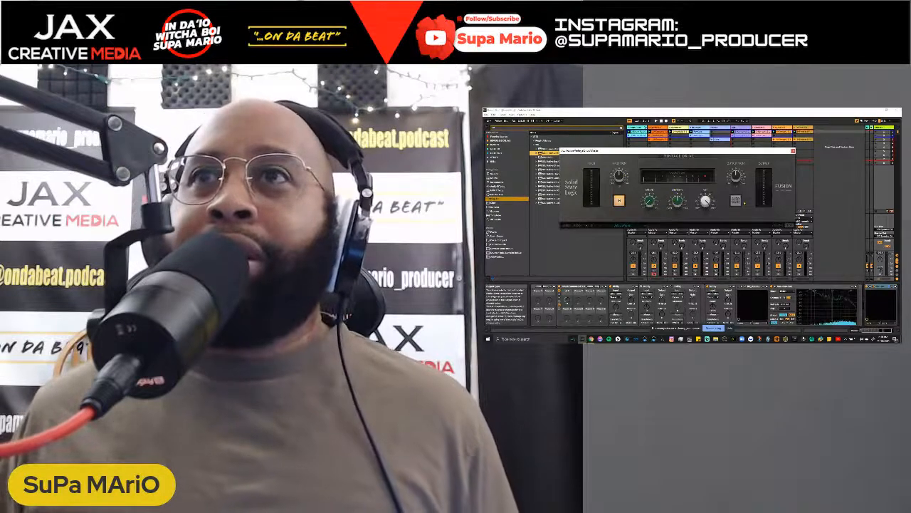
pyautogui.moveTo(768, 150); pyautogui.dragTo(804, 208)
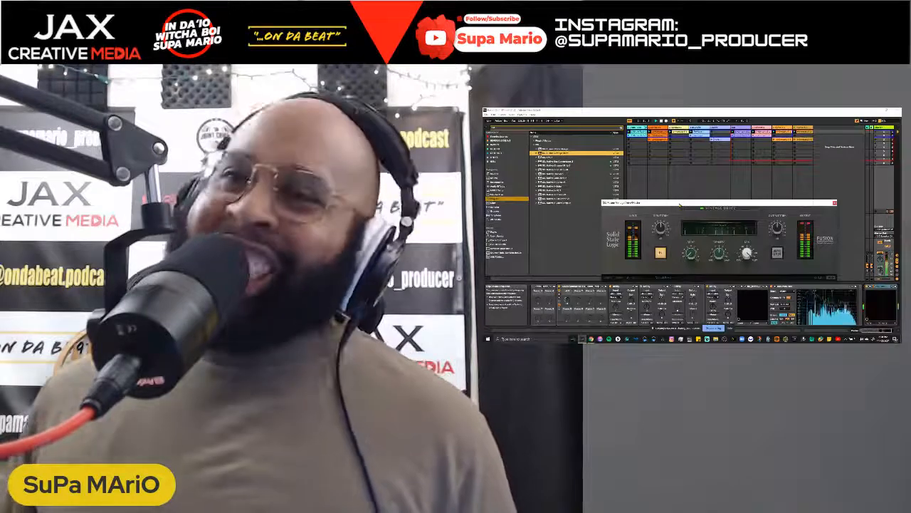
# - Compare the mix with the master's Vintage Drive switched out and back in, and close its window
pyautogui.moveTo(680, 204); pyautogui.dragTo(685, 203)
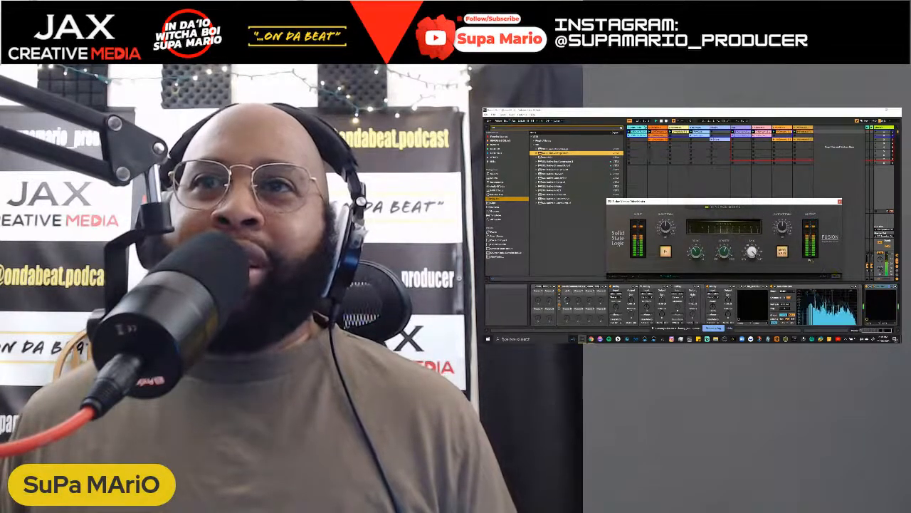
pyautogui.click(666, 252)
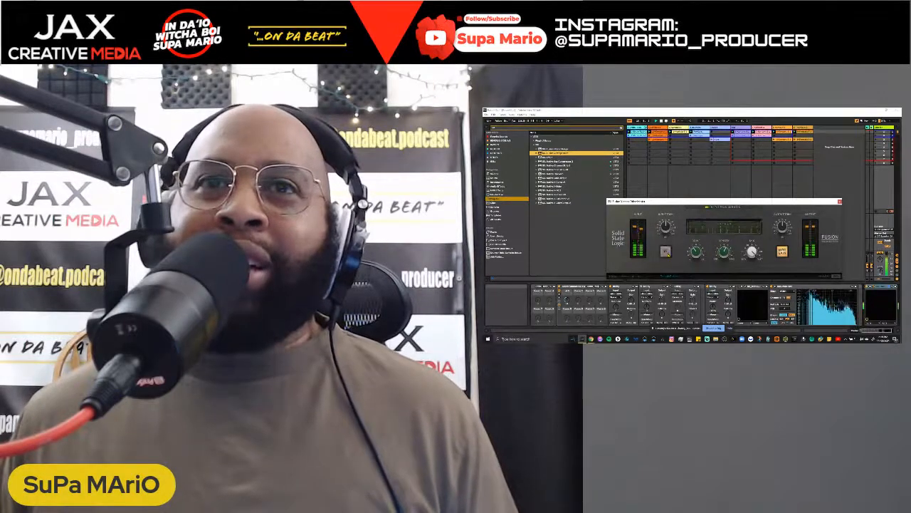
pyautogui.click(666, 251)
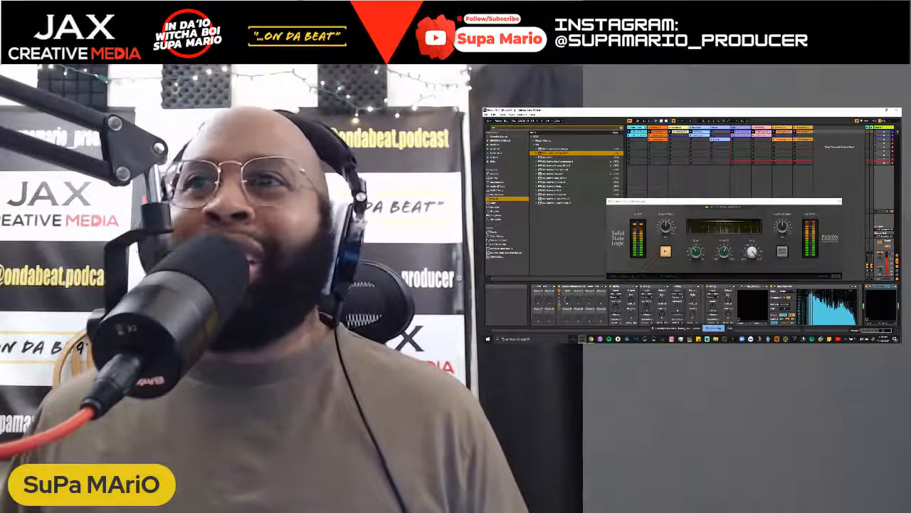
pyautogui.moveTo(782, 203); pyautogui.dragTo(765, 166)
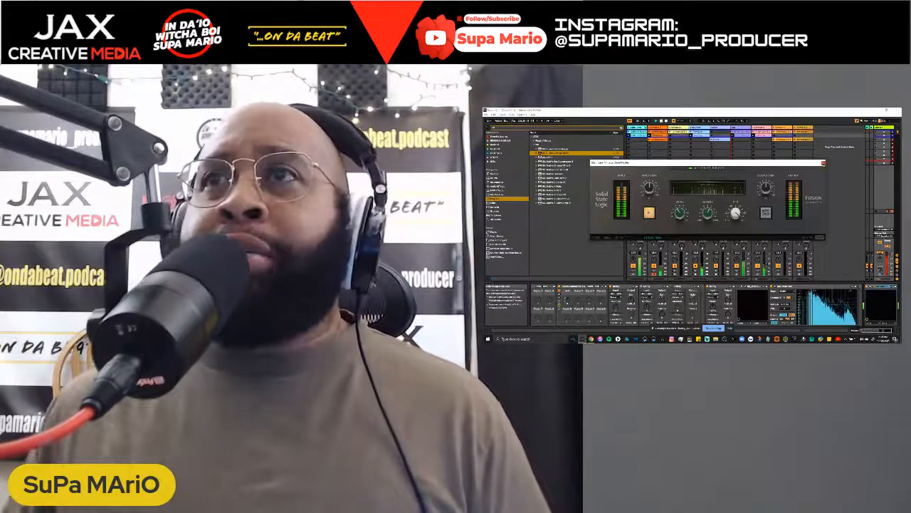
pyautogui.click(824, 163)
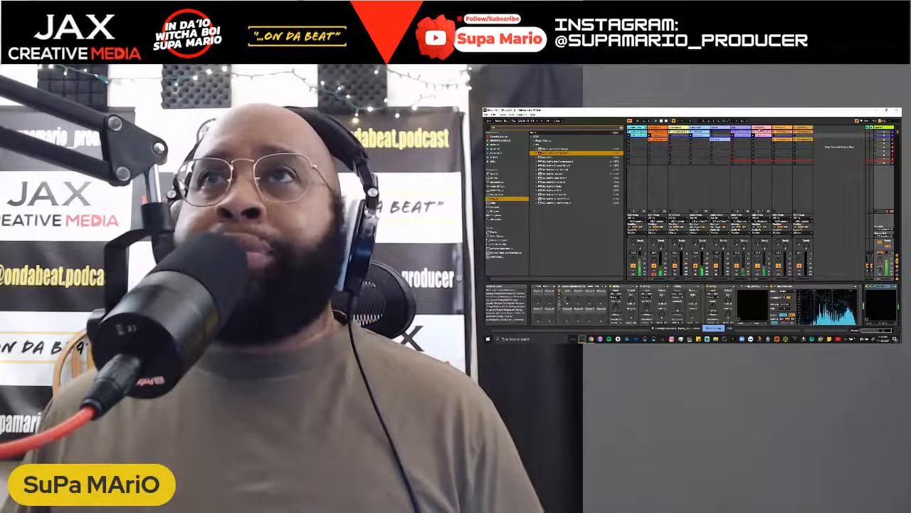
# - Open the VCS-1 channel strip on the 7 Kontakt 5 track and move its window aside
pyautogui.click(761, 128)
pyautogui.click(577, 286)
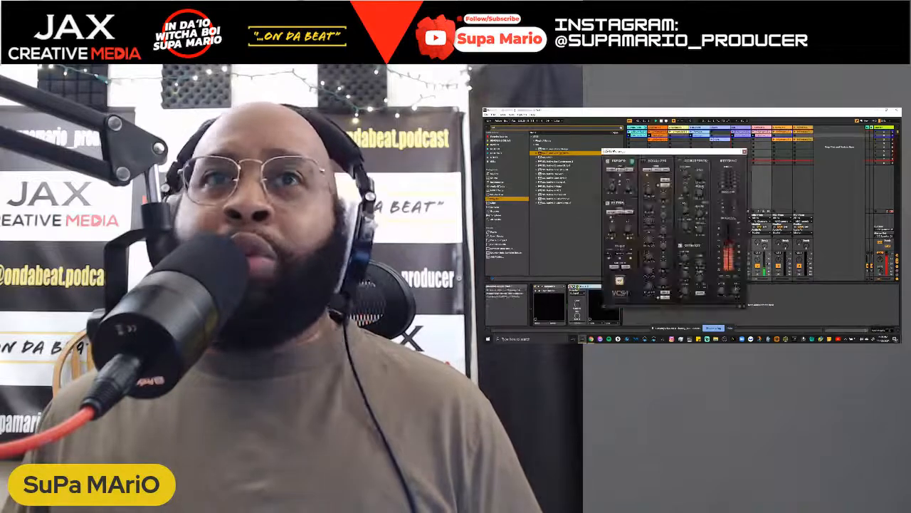
pyautogui.moveTo(706, 153); pyautogui.dragTo(742, 150)
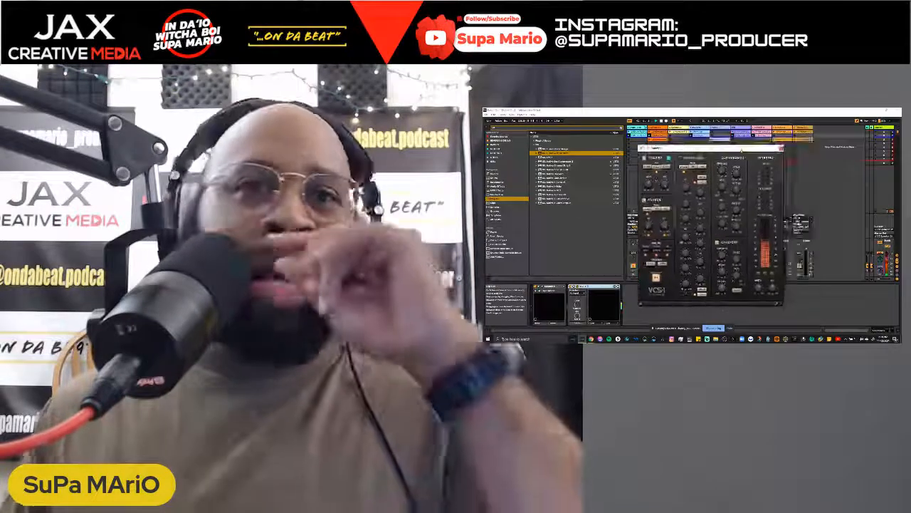